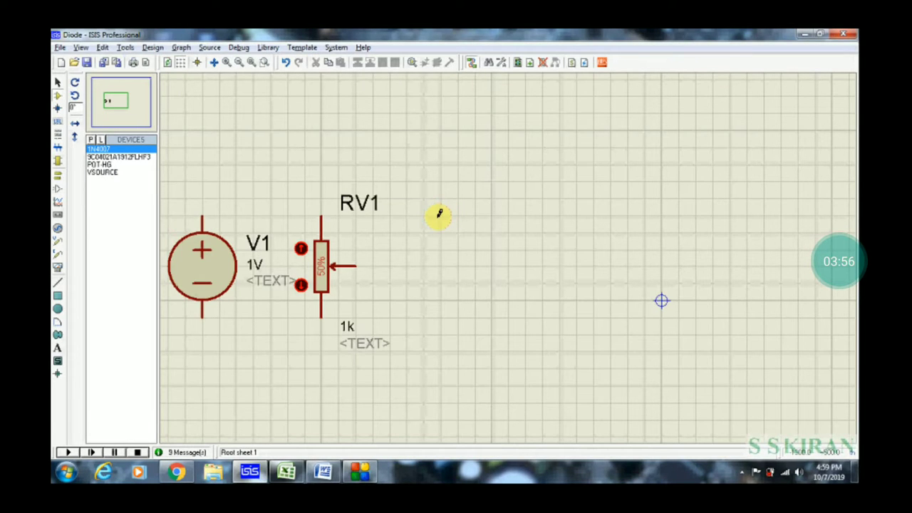
Place the 1N4007 diode to the right of potentiometer RV1 and check the forward bias circuit diagram in the Word lab manual.
{"action": "left_click", "coordinate": [439, 214]}
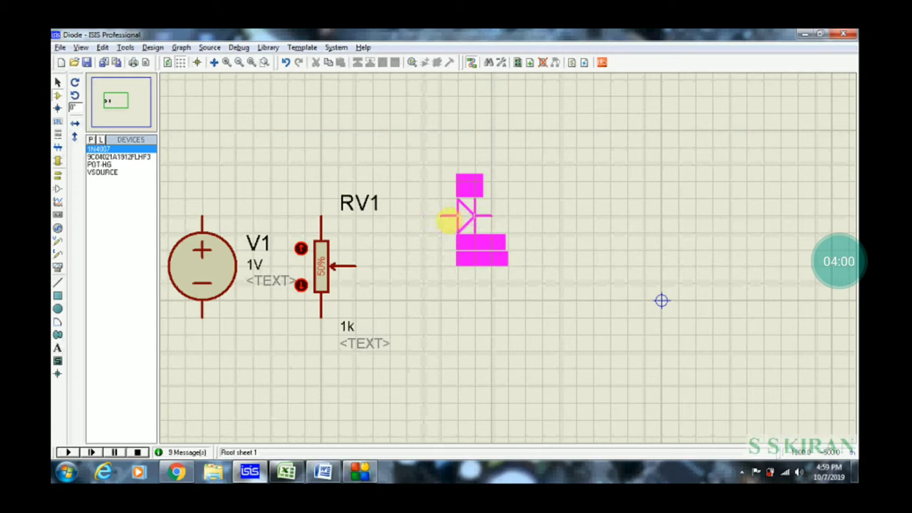
{"action": "left_click", "coordinate": [449, 219]}
{"action": "key", "text": "alt+Tab"}
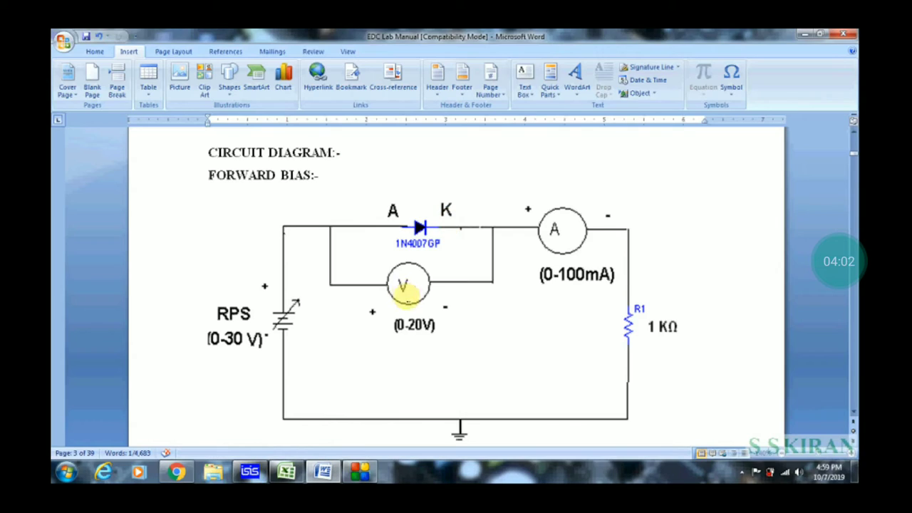
{"action": "key", "text": "alt+Tab"}
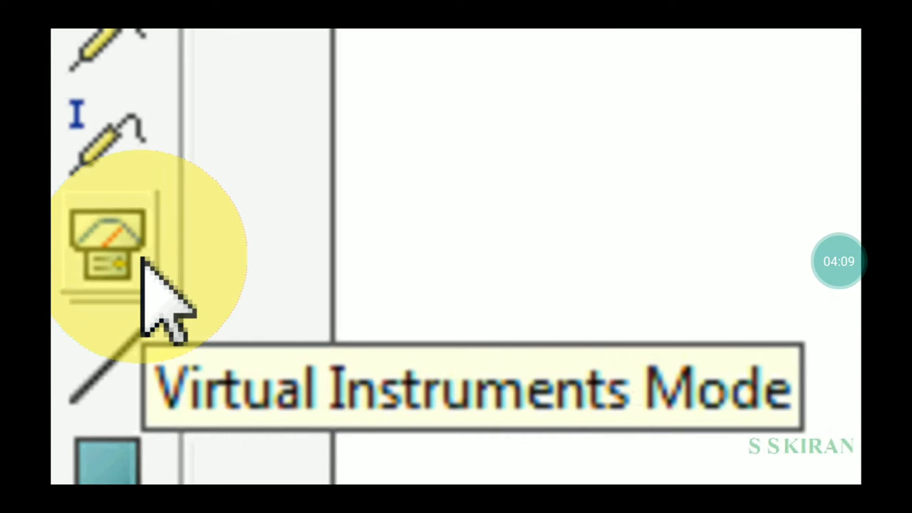
Choose the DC voltmeter from the virtual instruments in ISIS.
{"action": "left_click", "coordinate": [143, 260]}
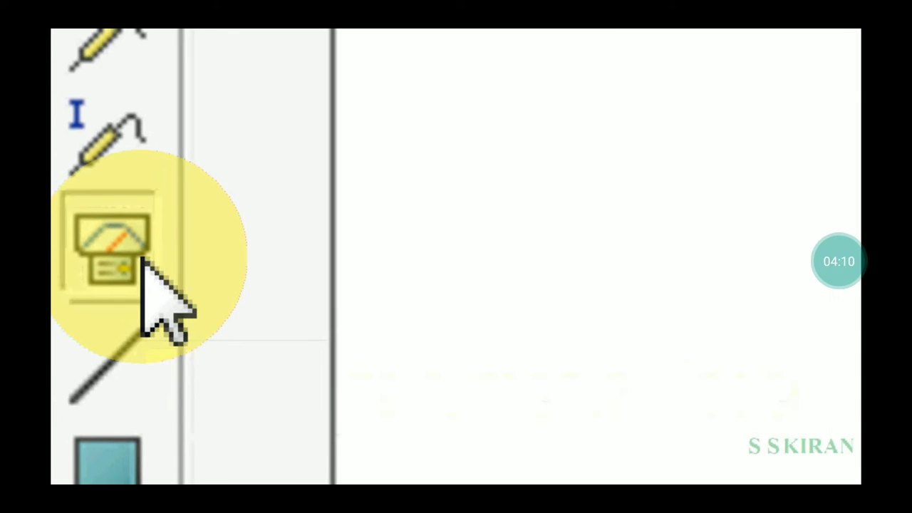
{"action": "left_click", "coordinate": [402, 153]}
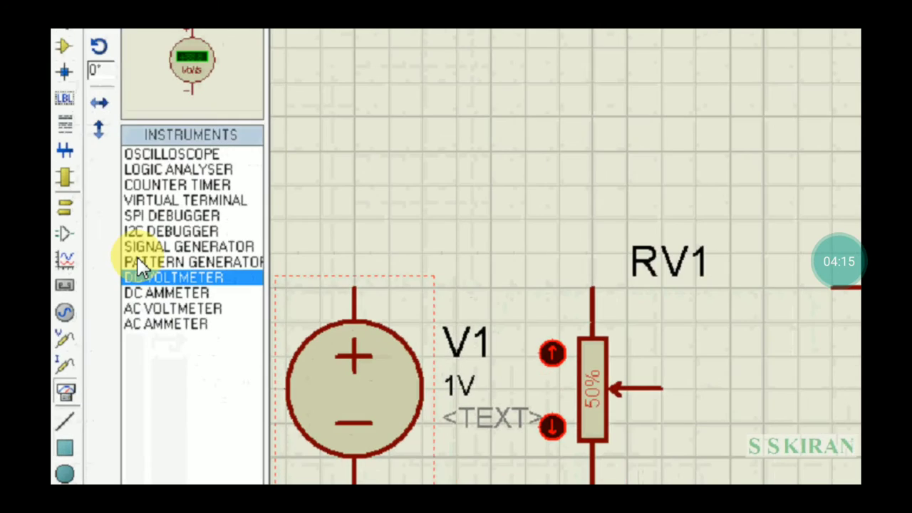
{"action": "key", "text": "alt+y"}
{"action": "key", "text": "Escape"}
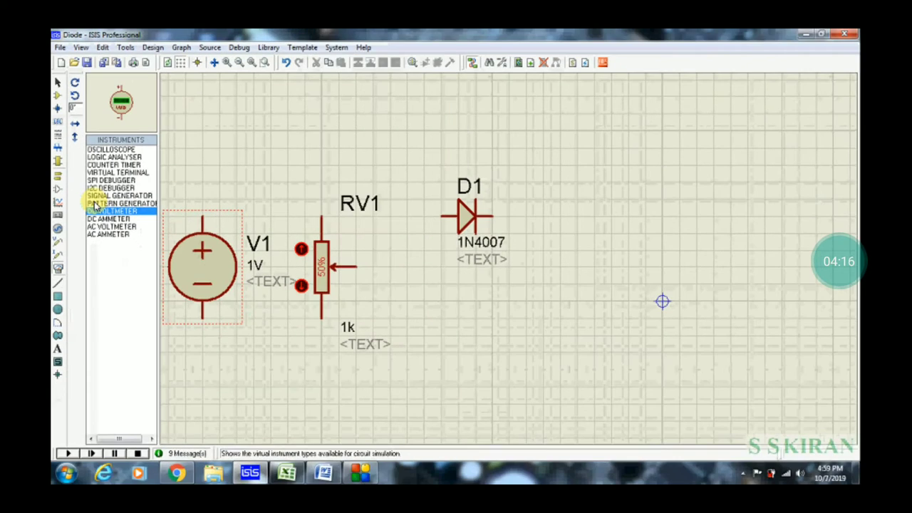
{"action": "key", "text": "alt+y"}
{"action": "key", "text": "Escape"}
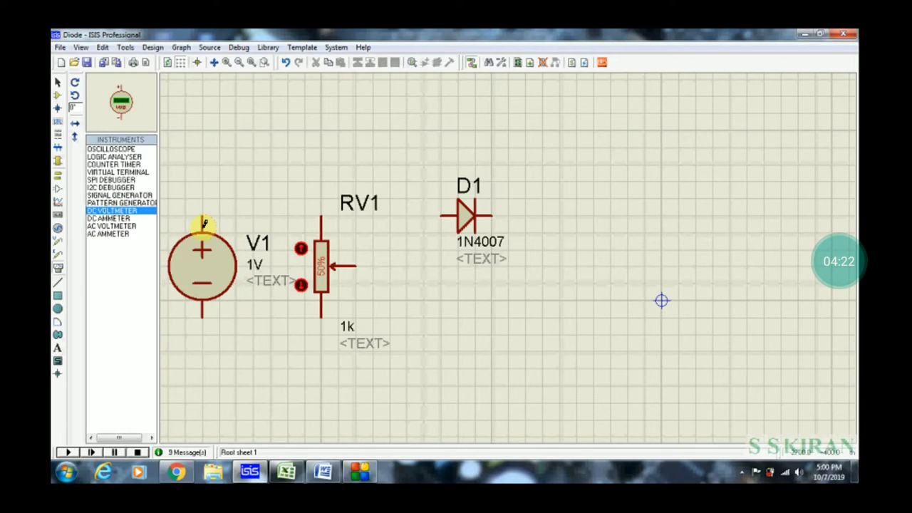
{"action": "left_click", "coordinate": [75, 86]}
{"action": "left_click", "coordinate": [76, 88]}
{"action": "left_click", "coordinate": [76, 88]}
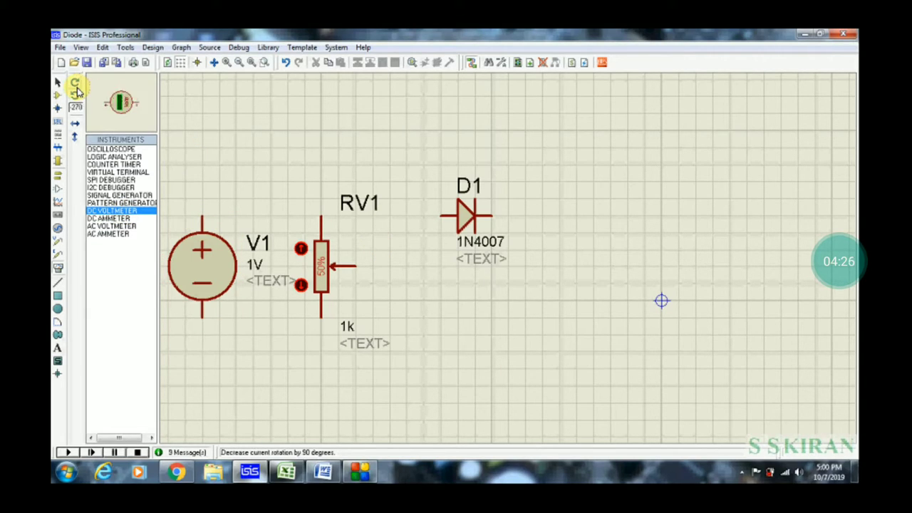
{"action": "left_click", "coordinate": [78, 97]}
{"action": "left_click", "coordinate": [79, 98]}
{"action": "left_click", "coordinate": [78, 97]}
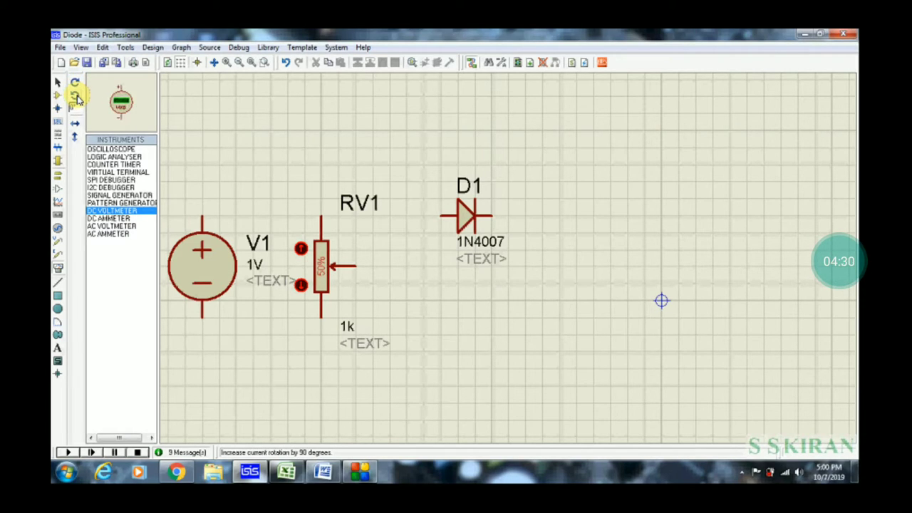
Rotate the DC voltmeter to 90° and place it horizontally below diode D1.
{"action": "left_click", "coordinate": [79, 97]}
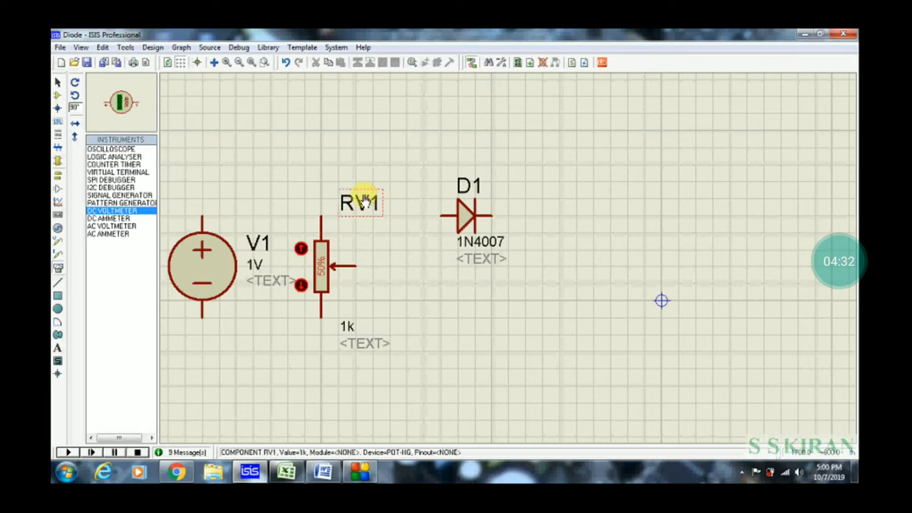
{"action": "left_click", "coordinate": [476, 292]}
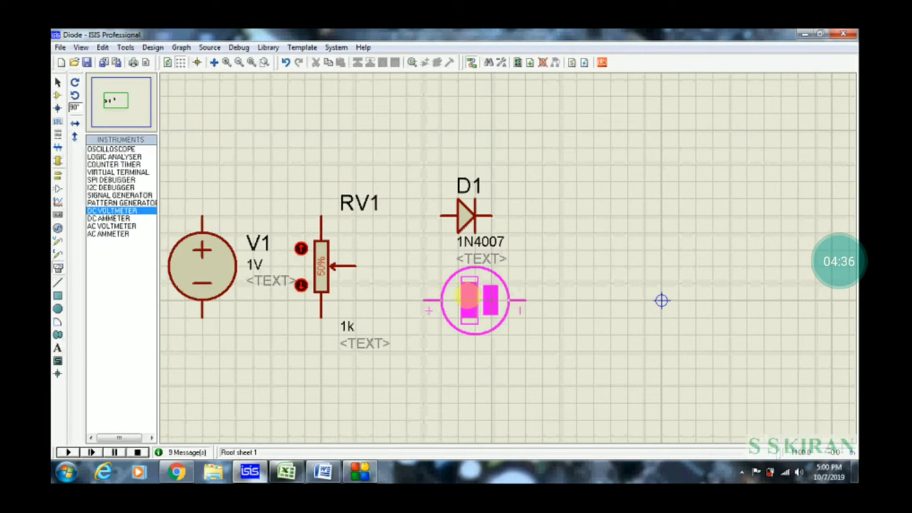
{"action": "left_click", "coordinate": [468, 301]}
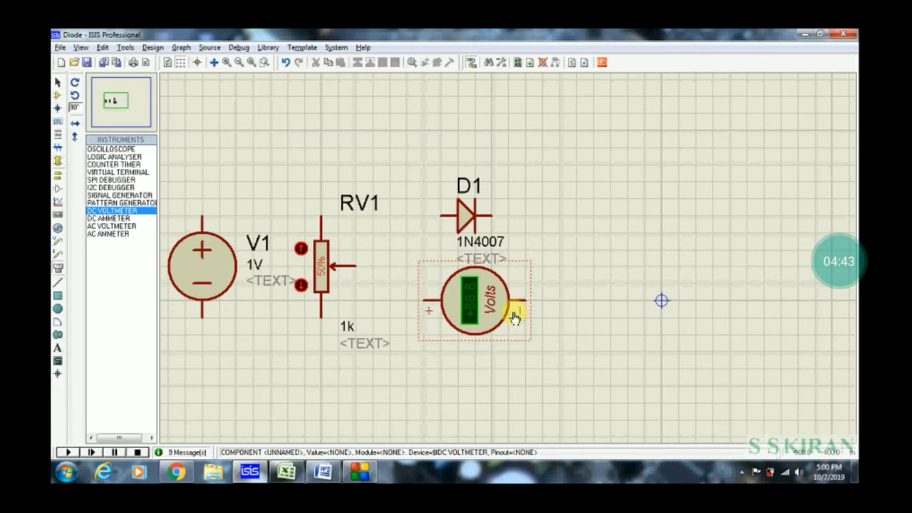
Shift diode D1 and the DC voltmeter farther from RV1, keeping the voltmeter centred below the diode.
{"action": "left_click", "coordinate": [465, 217]}
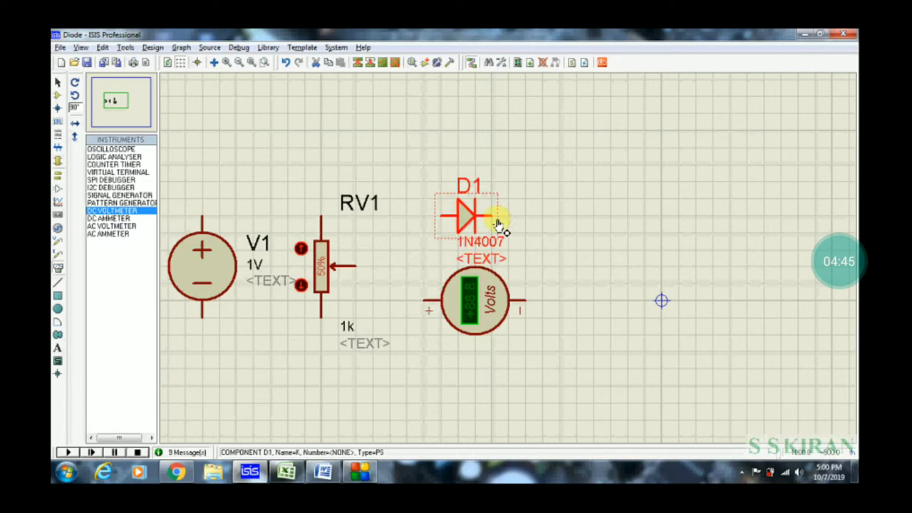
{"action": "left_click_drag", "start_coordinate": [495, 214], "coordinate": [550, 213]}
{"action": "left_click", "coordinate": [489, 300]}
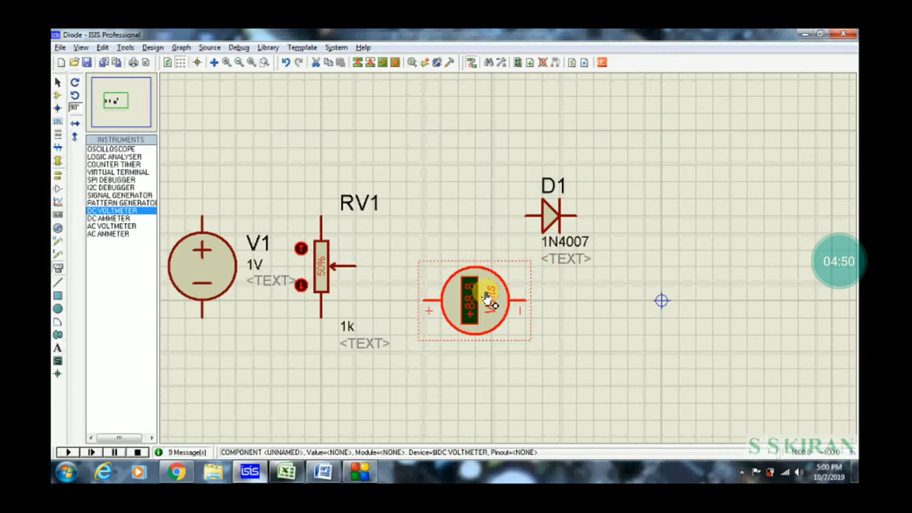
{"action": "left_click", "coordinate": [546, 214]}
{"action": "left_click_drag", "start_coordinate": [546, 218], "coordinate": [511, 219]}
{"action": "left_click", "coordinate": [489, 305]}
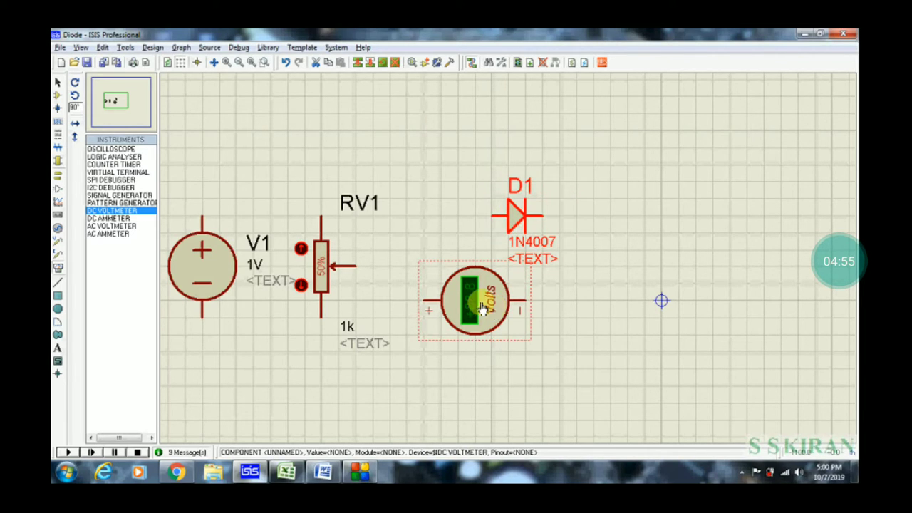
{"action": "left_click_drag", "start_coordinate": [487, 305], "coordinate": [527, 308]}
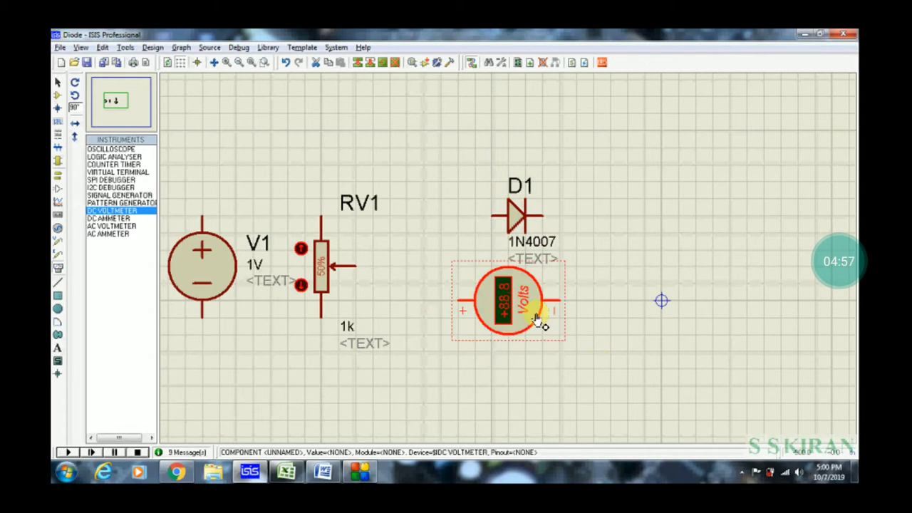
{"action": "left_click", "coordinate": [570, 339]}
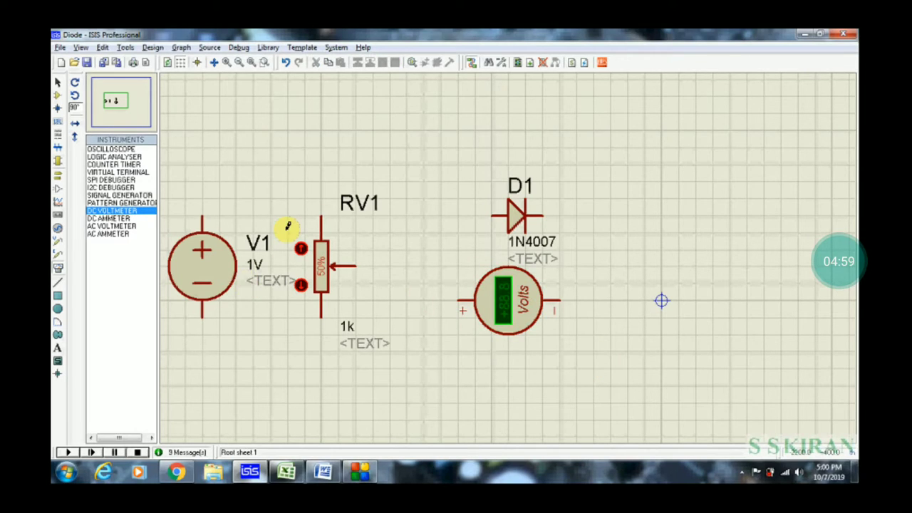
Place a second DC voltmeter at 0° rotation between RV1 and D1, and shift the horizontal voltmeter slightly to the right.
{"action": "key", "text": "alt+Tab"}
{"action": "key", "text": "alt+Tab"}
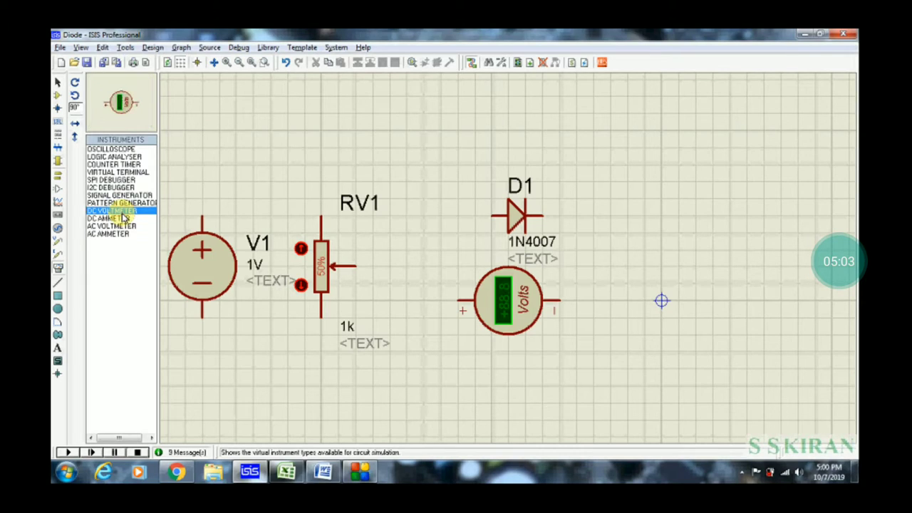
{"action": "left_click", "coordinate": [74, 84]}
{"action": "left_click", "coordinate": [155, 130]}
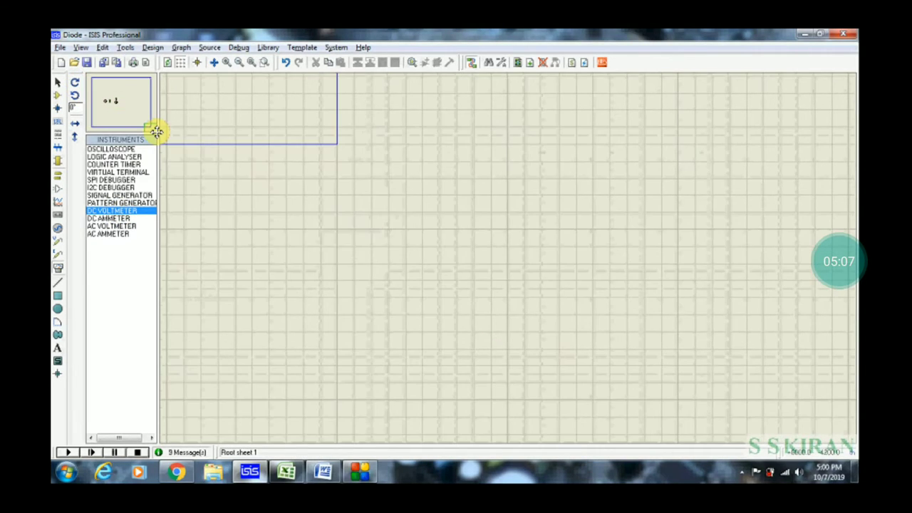
{"action": "left_click_drag", "start_coordinate": [156, 132], "coordinate": [662, 271]}
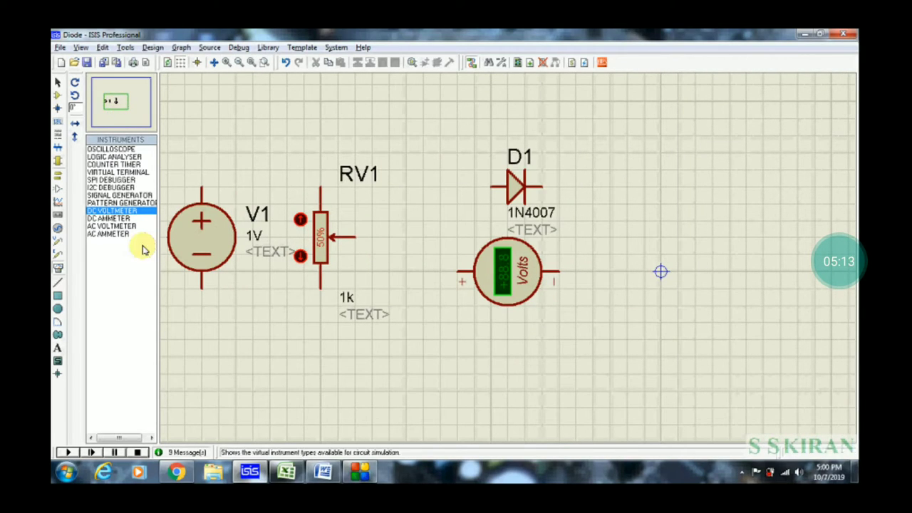
{"action": "left_click", "coordinate": [392, 224]}
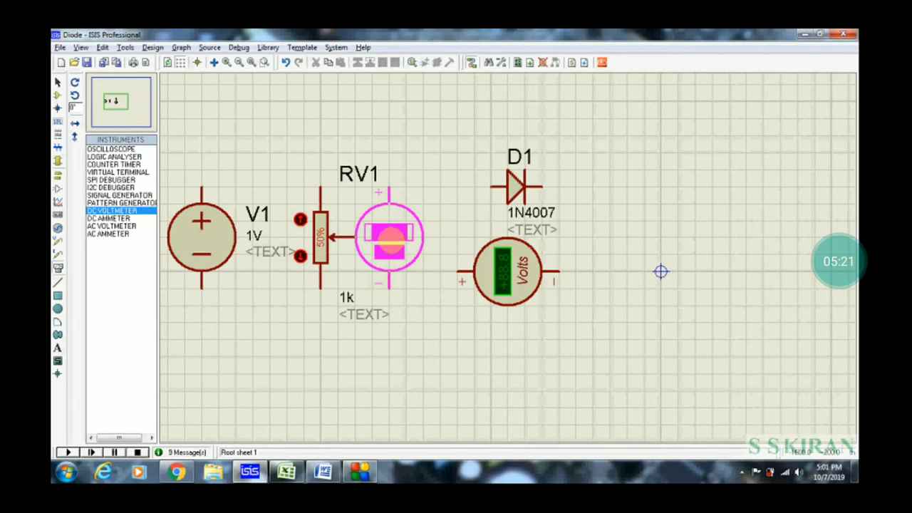
{"action": "left_click", "coordinate": [397, 242]}
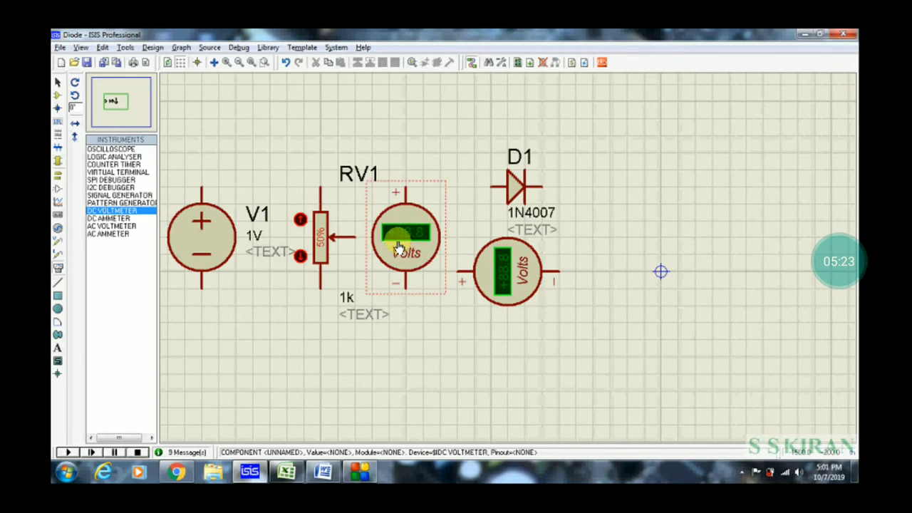
{"action": "left_click", "coordinate": [511, 271]}
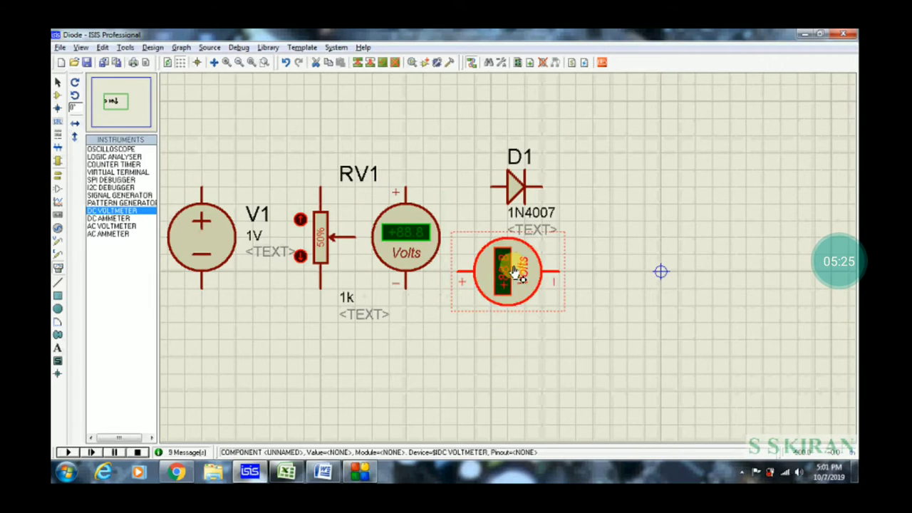
{"action": "left_click_drag", "start_coordinate": [538, 269], "coordinate": [541, 272]}
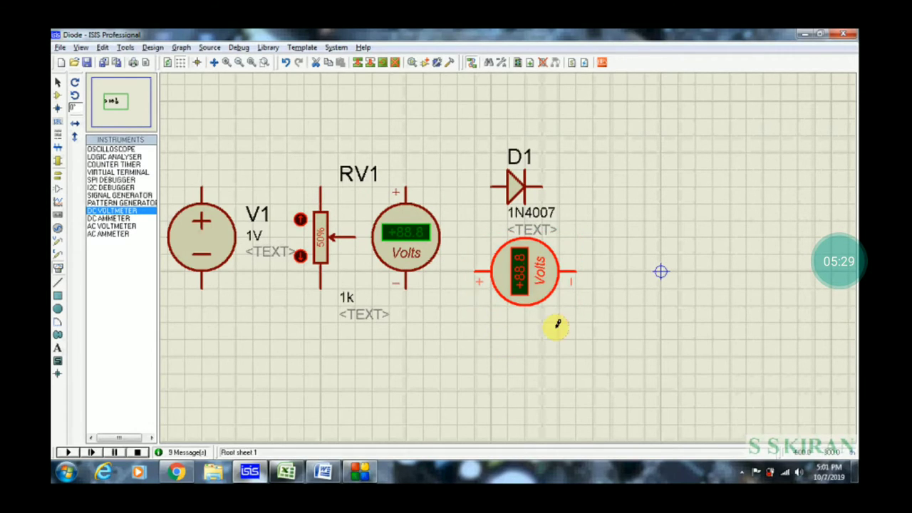
Place a DC ammeter to the right of diode D1, level with the diode's cathode pin.
{"action": "key", "text": "alt+Tab"}
{"action": "key", "text": "alt+Tab"}
{"action": "left_click", "coordinate": [114, 219]}
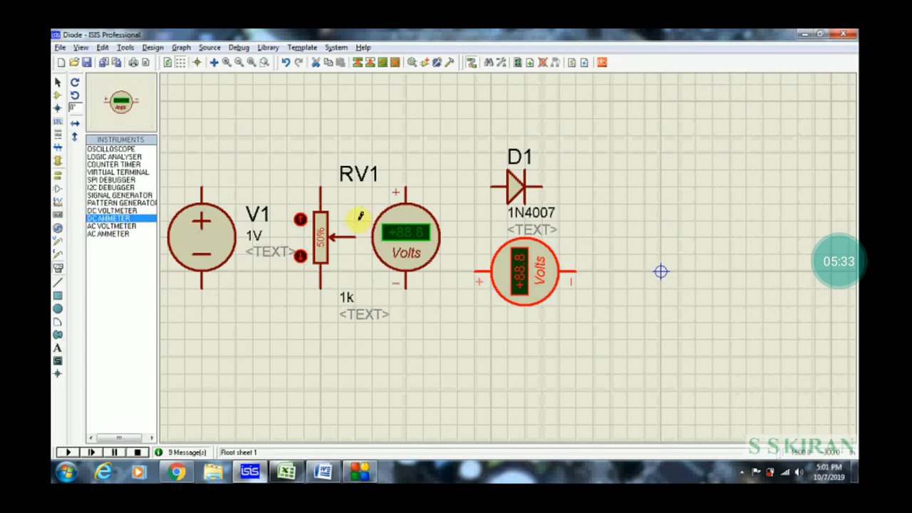
{"action": "key", "text": "alt+Tab"}
{"action": "key", "text": "alt+Tab"}
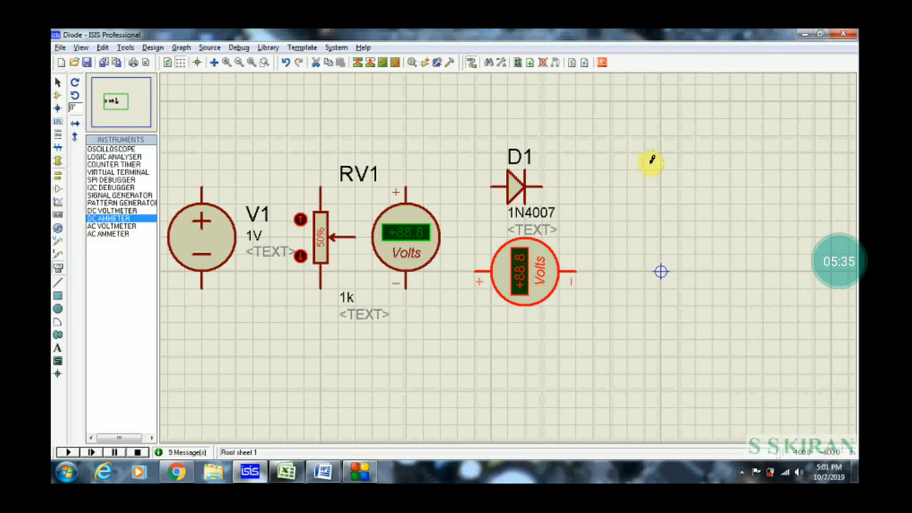
{"action": "left_click", "coordinate": [643, 187]}
{"action": "left_click", "coordinate": [643, 187]}
Check the lab manual's circuit diagram, and place the 9C04021A1912FLHF3 resistor upright, to the right of and slightly below the DC ammeter.
{"action": "key", "text": "alt+Tab"}
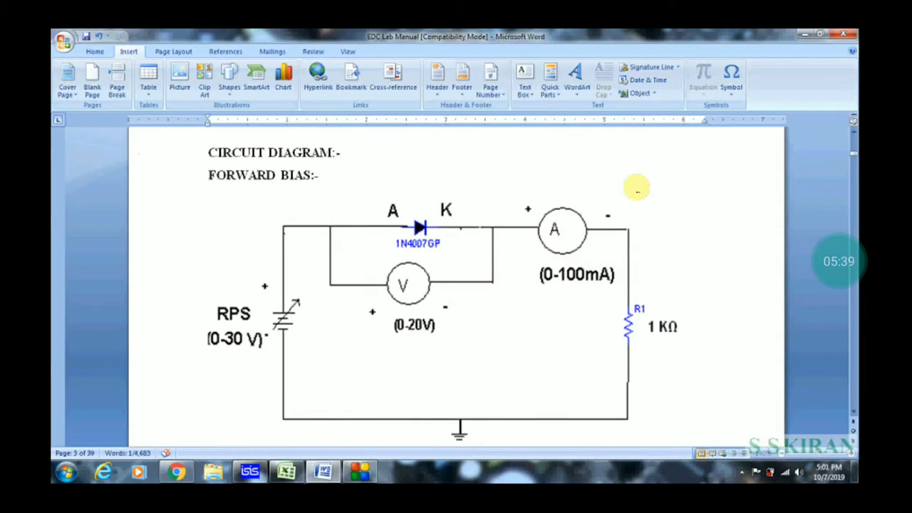
{"action": "key", "text": "alt+Tab"}
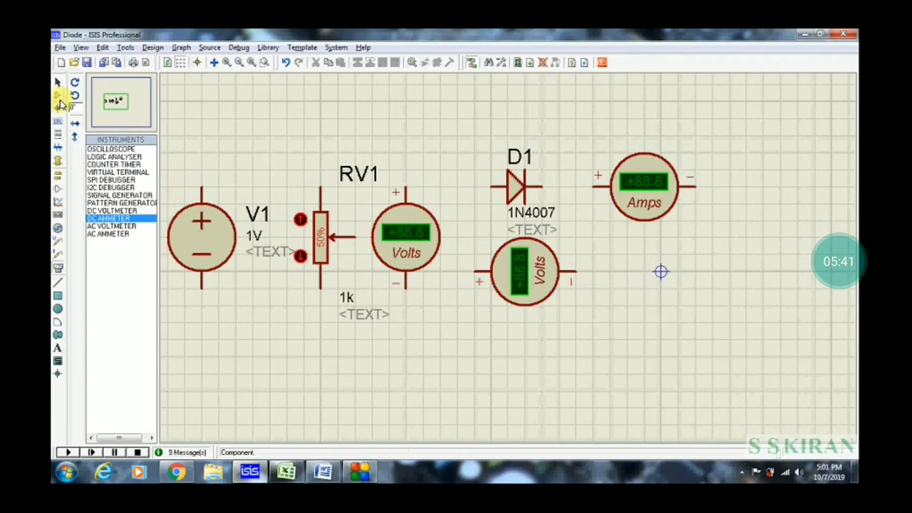
{"action": "left_click", "coordinate": [57, 95]}
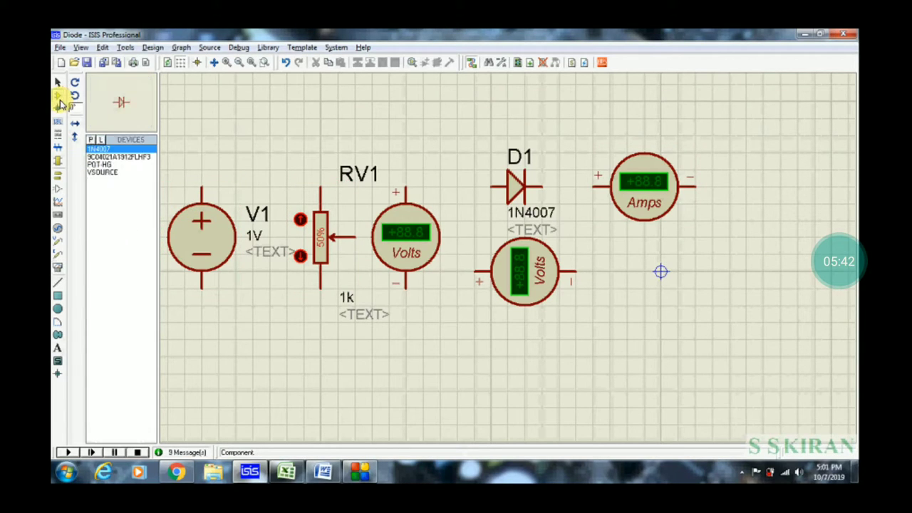
{"action": "left_click", "coordinate": [129, 157]}
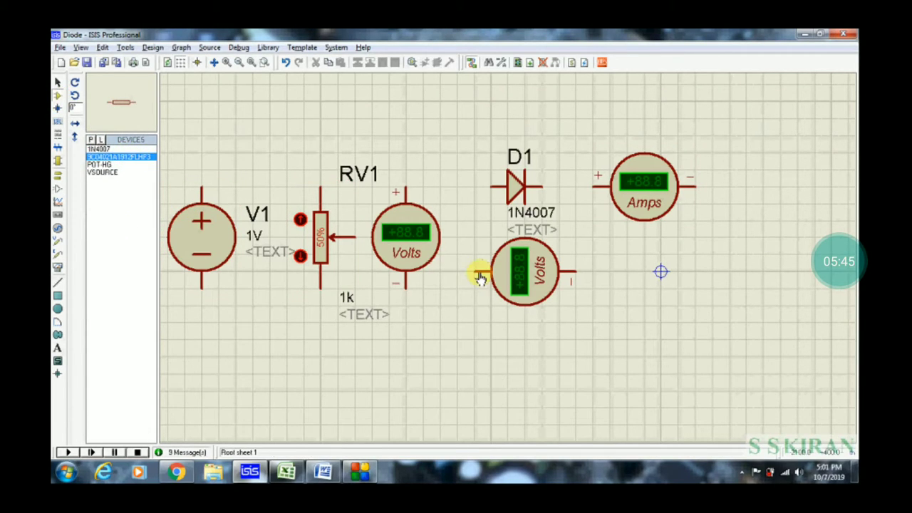
{"action": "left_click", "coordinate": [729, 246]}
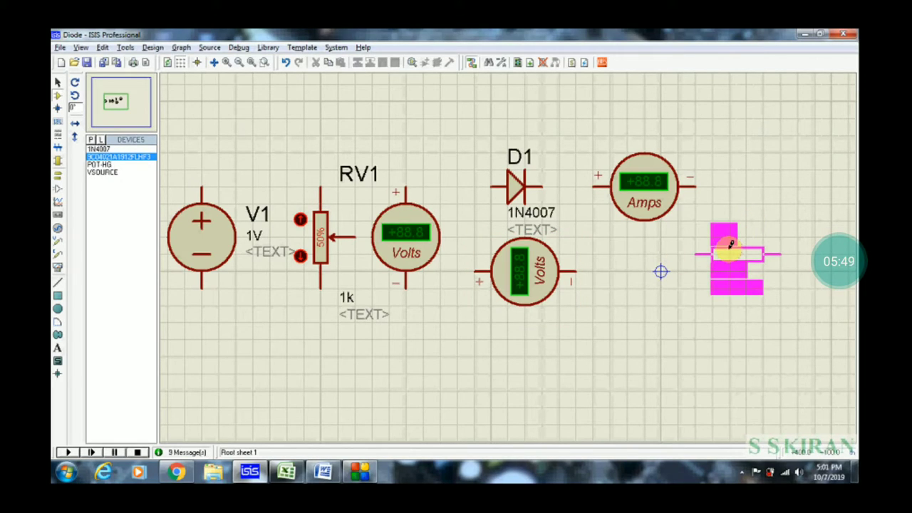
{"action": "key", "text": "Escape"}
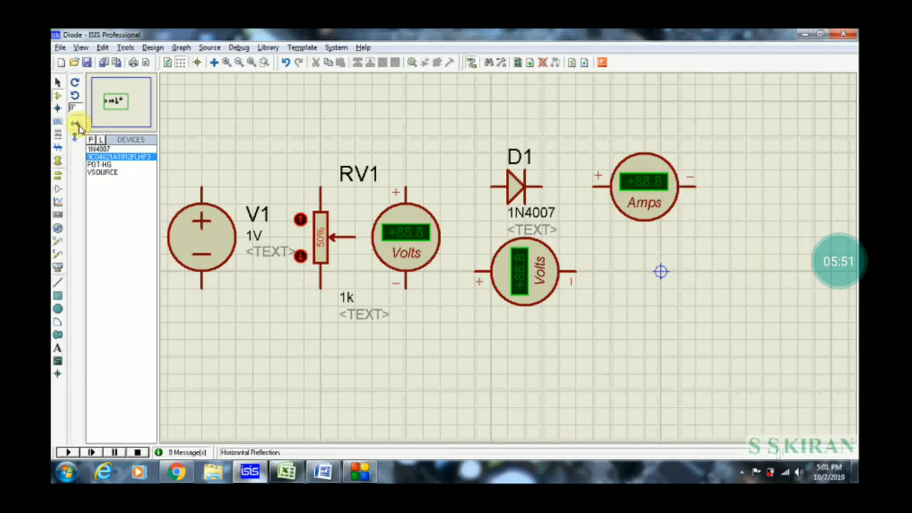
{"action": "left_click", "coordinate": [117, 157]}
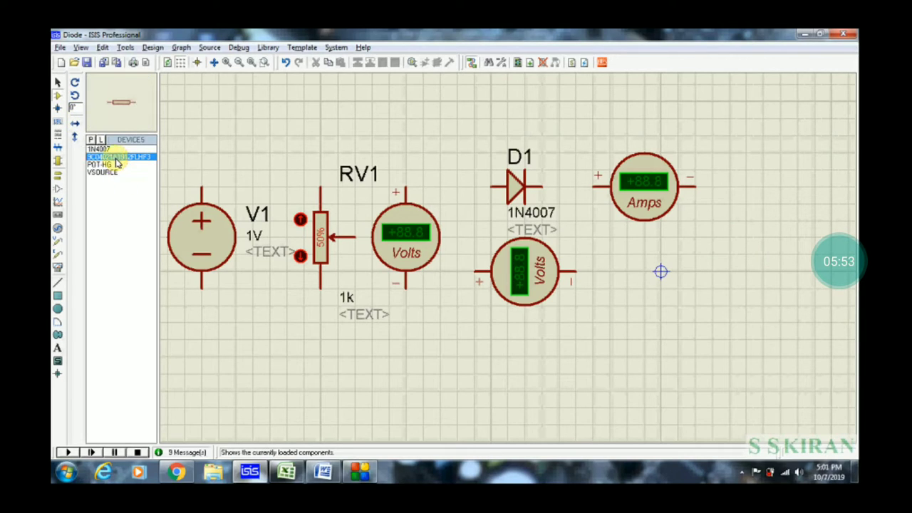
{"action": "left_click", "coordinate": [76, 84]}
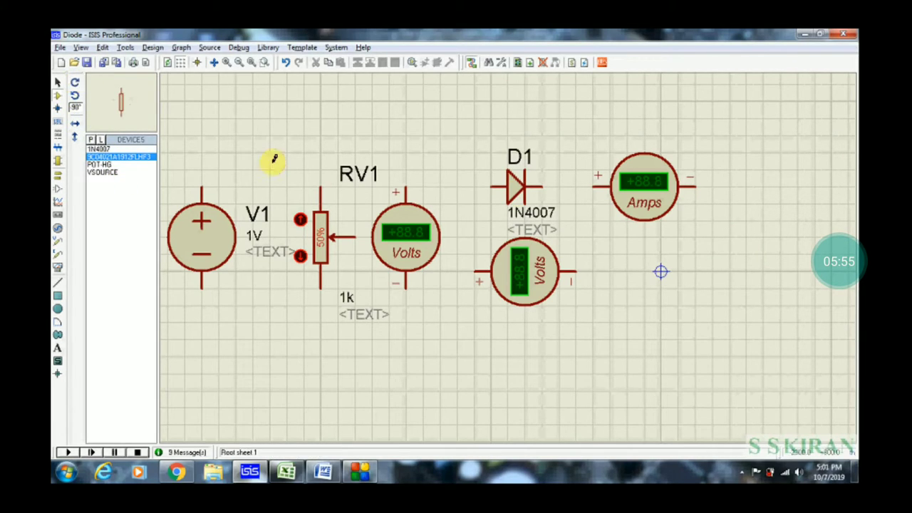
{"action": "left_click", "coordinate": [744, 244]}
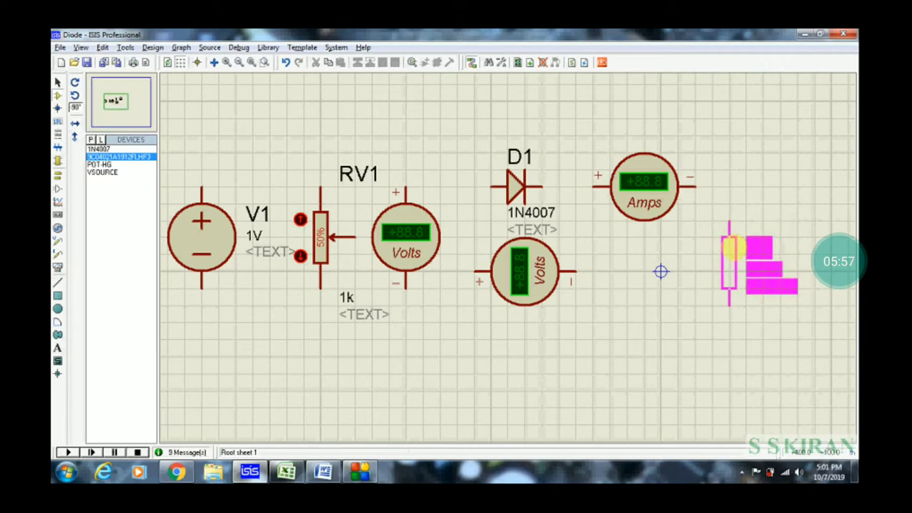
{"action": "left_click", "coordinate": [764, 247]}
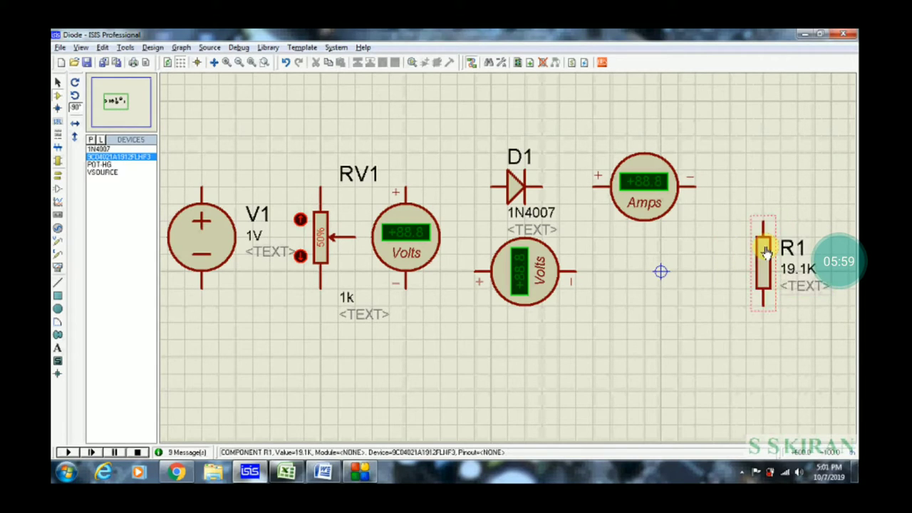
Shift the ammeter, diode D1 and the horizontal voltmeter towards R1, keeping the voltmeter centred slightly lower beneath the diode.
{"action": "key", "text": "alt+Tab"}
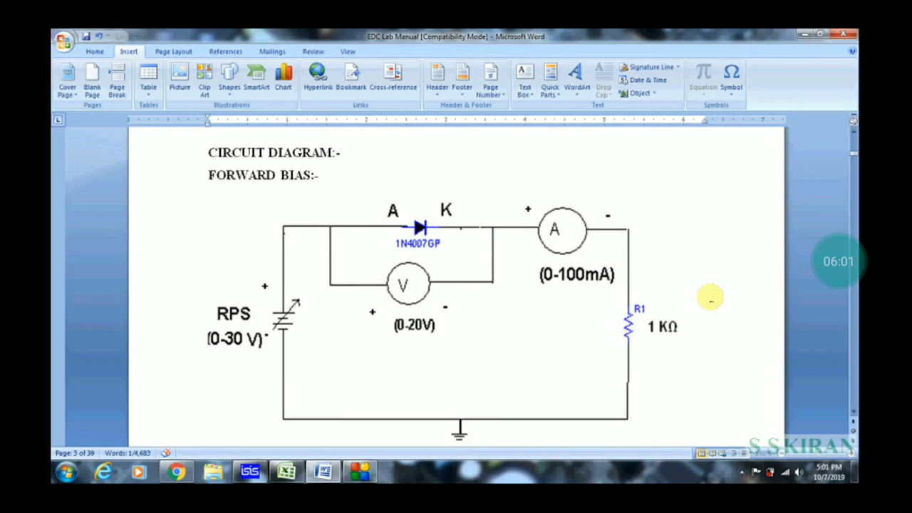
{"action": "key", "text": "alt+Tab"}
{"action": "left_click", "coordinate": [627, 199]}
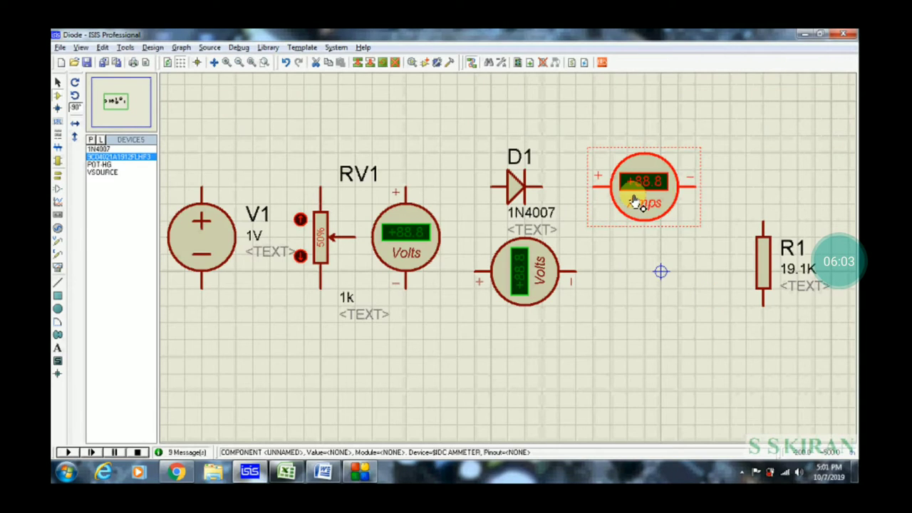
{"action": "left_click_drag", "start_coordinate": [645, 189], "coordinate": [713, 190]}
{"action": "left_click", "coordinate": [517, 188]}
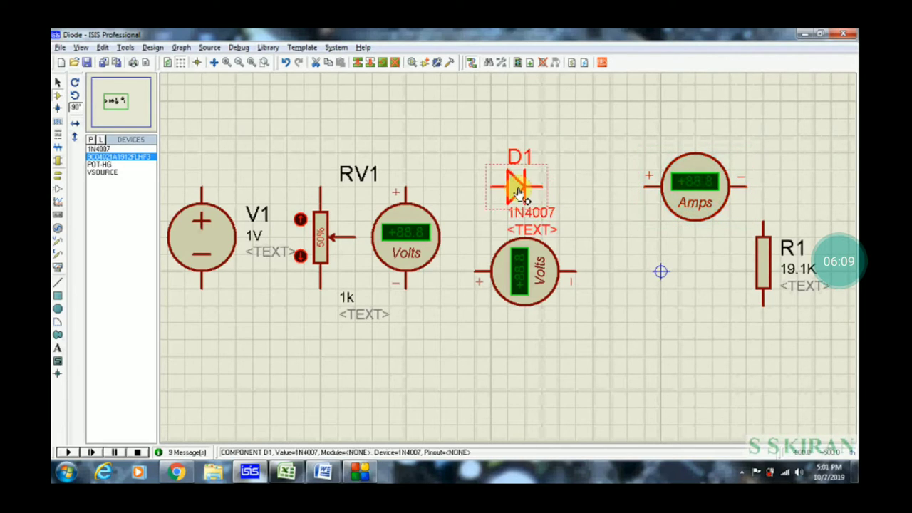
{"action": "left_click_drag", "start_coordinate": [518, 193], "coordinate": [600, 191]}
{"action": "left_click", "coordinate": [547, 283]}
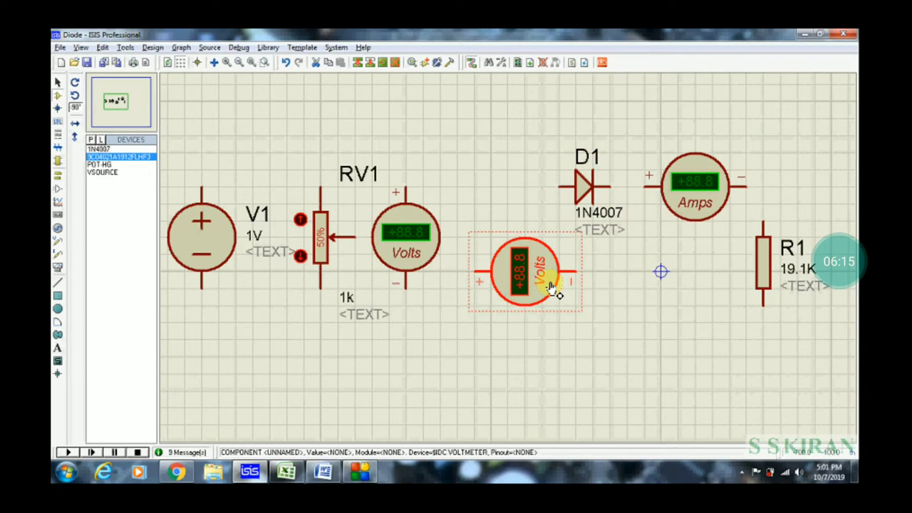
{"action": "mouse_move", "coordinate": [550, 286]}
{"action": "left_mouse_down"}
{"action": "mouse_move", "coordinate": [585, 303]}
{"action": "mouse_move", "coordinate": [595, 289]}
{"action": "left_mouse_up"}
{"action": "left_click", "coordinate": [513, 249]}
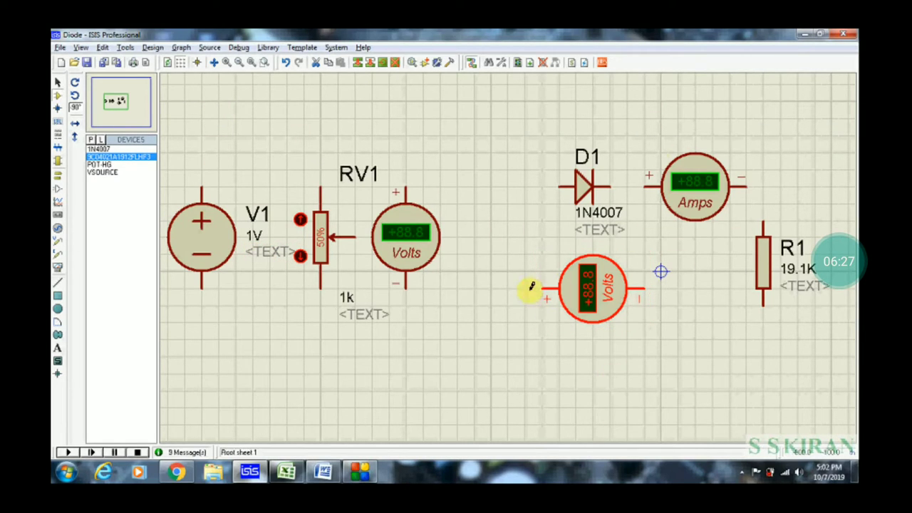
Compare the placed diode, voltmeters, ammeter and resistor with the forward bias circuit diagram in the Word lab manual.
{"action": "key", "text": "alt+Tab"}
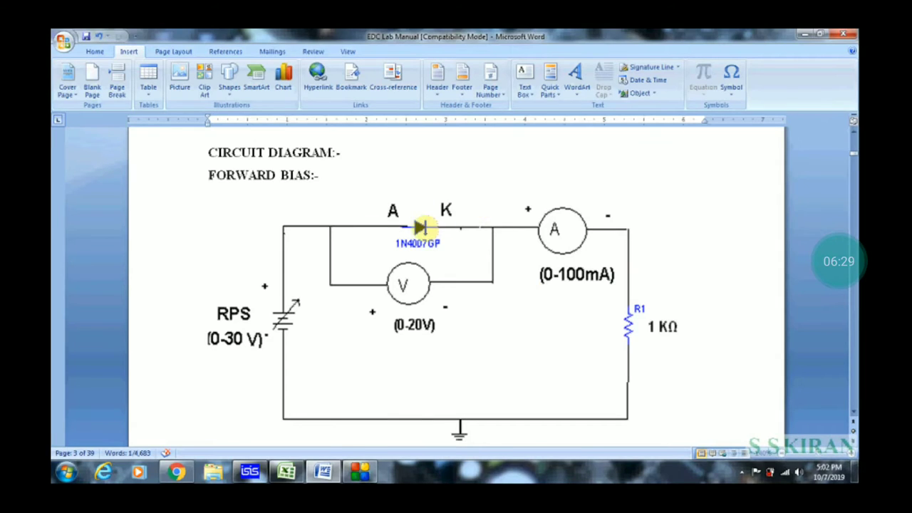
{"action": "key", "text": "alt+Tab"}
{"action": "key", "text": "alt+Tab"}
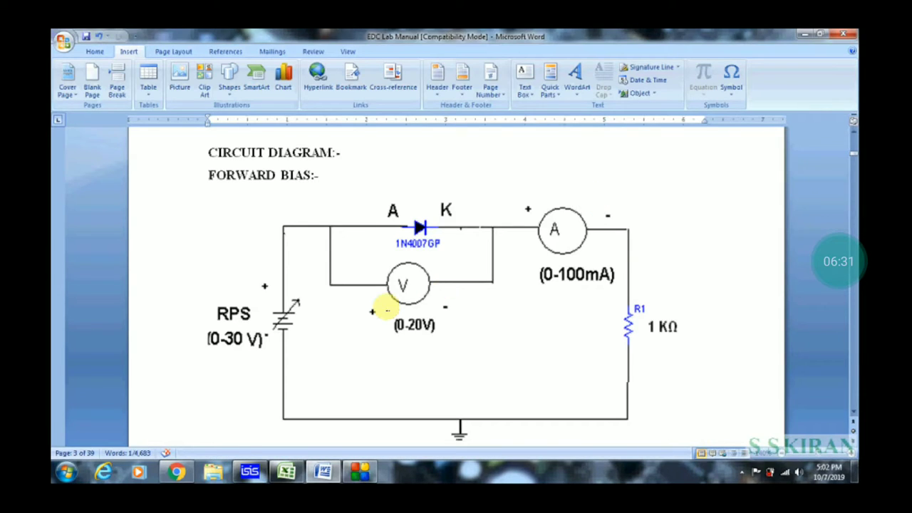
{"action": "key", "text": "alt+Tab"}
{"action": "key", "text": "alt+Tab"}
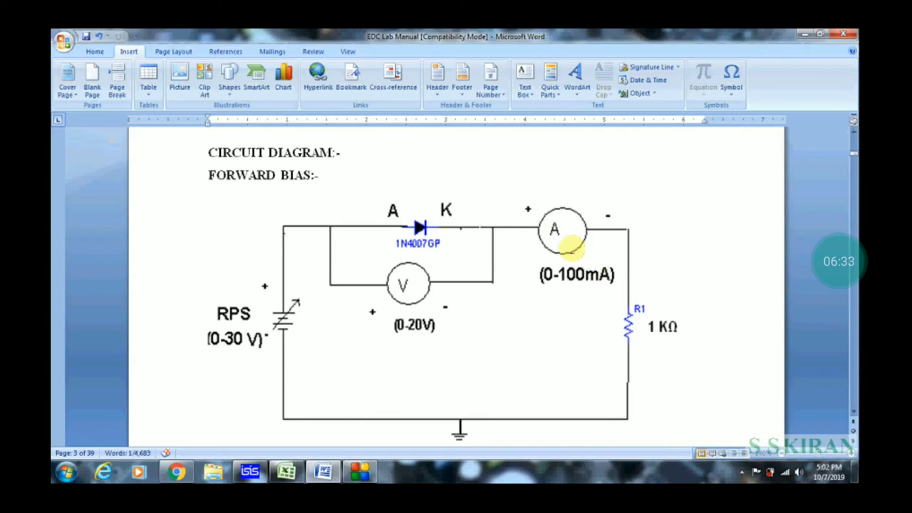
{"action": "key", "text": "alt+Tab"}
{"action": "key", "text": "alt+Tab"}
{"action": "key", "text": "alt+Tab"}
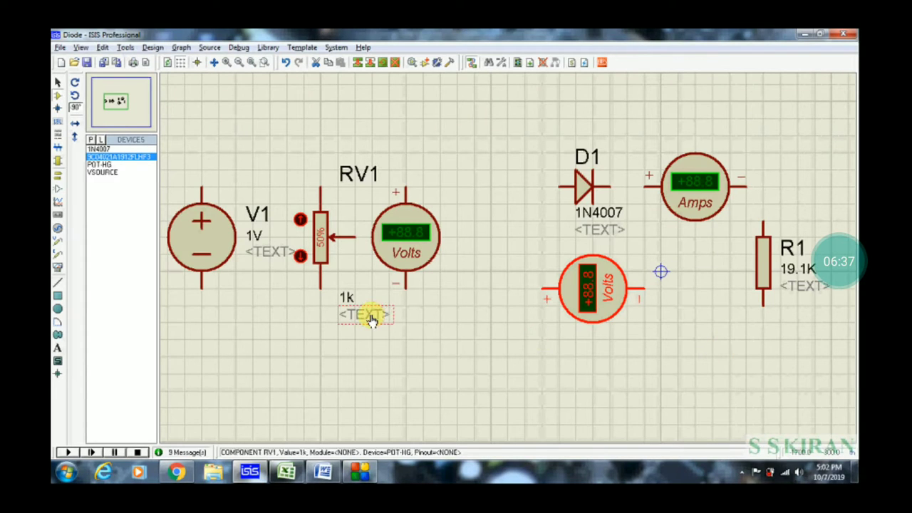
Set the voltage of source V1 to 15V.
{"action": "double_click", "coordinate": [203, 246]}
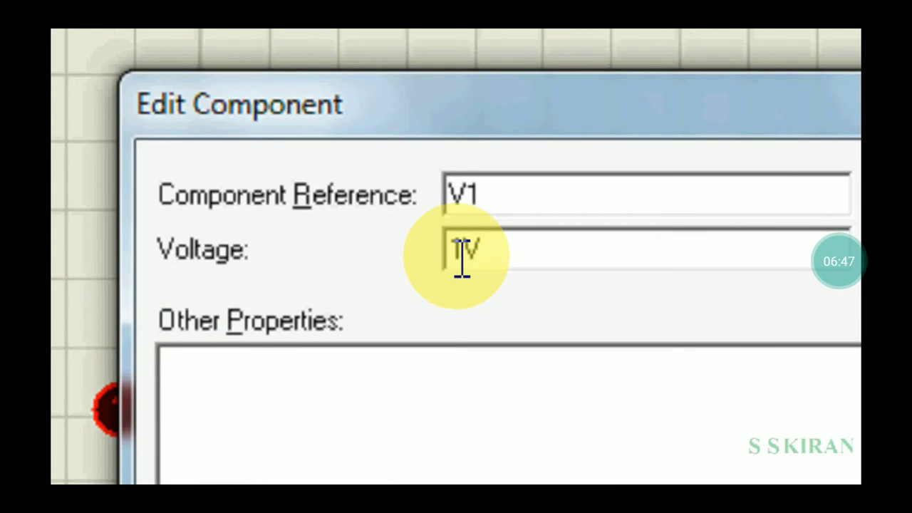
{"action": "left_click", "coordinate": [462, 254]}
{"action": "key", "text": "BackSpace"}
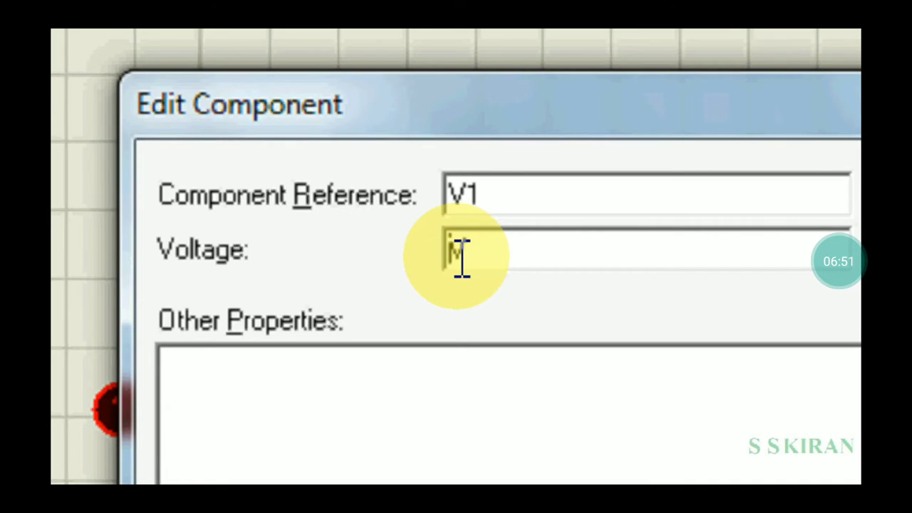
{"action": "type", "text": "15"}
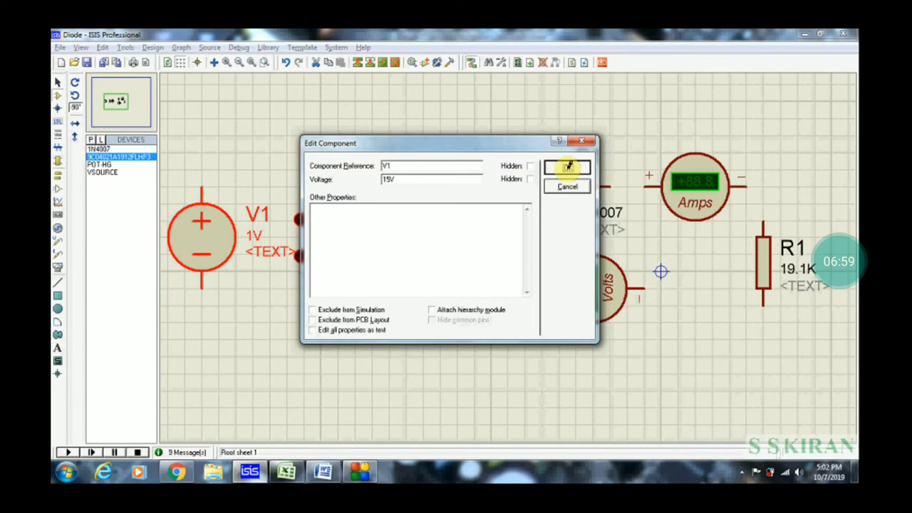
{"action": "left_click", "coordinate": [566, 167]}
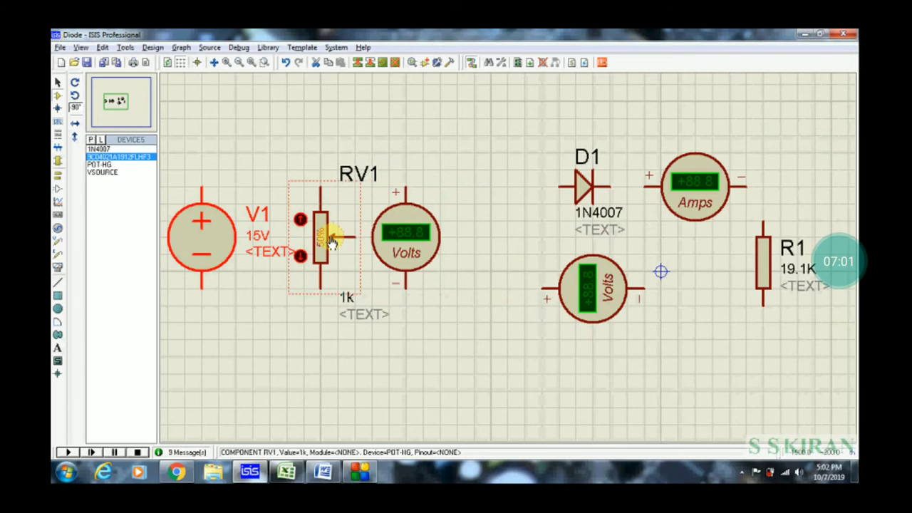
Choose Volts as the display range of the voltmeter beside RV1, and review the properties of the horizontal voltmeter below D1.
{"action": "left_click", "coordinate": [405, 243]}
{"action": "left_click", "coordinate": [407, 241]}
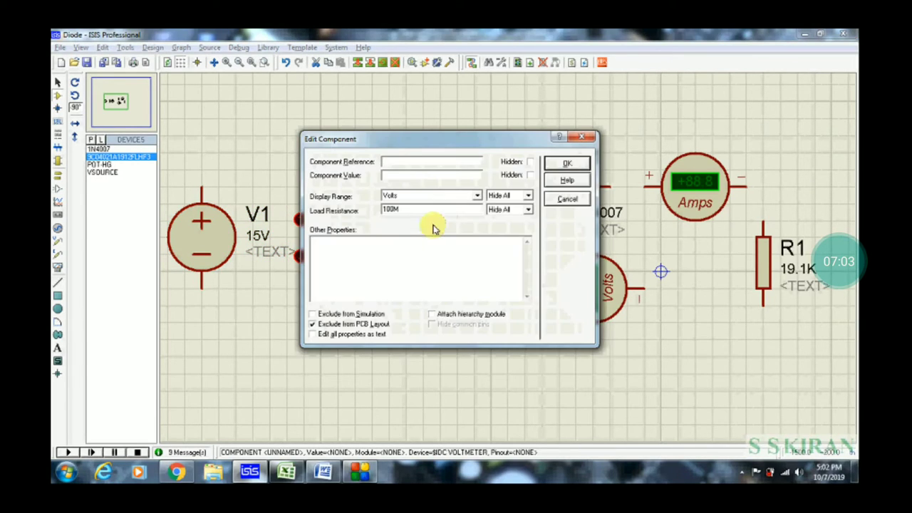
{"action": "left_click", "coordinate": [477, 196]}
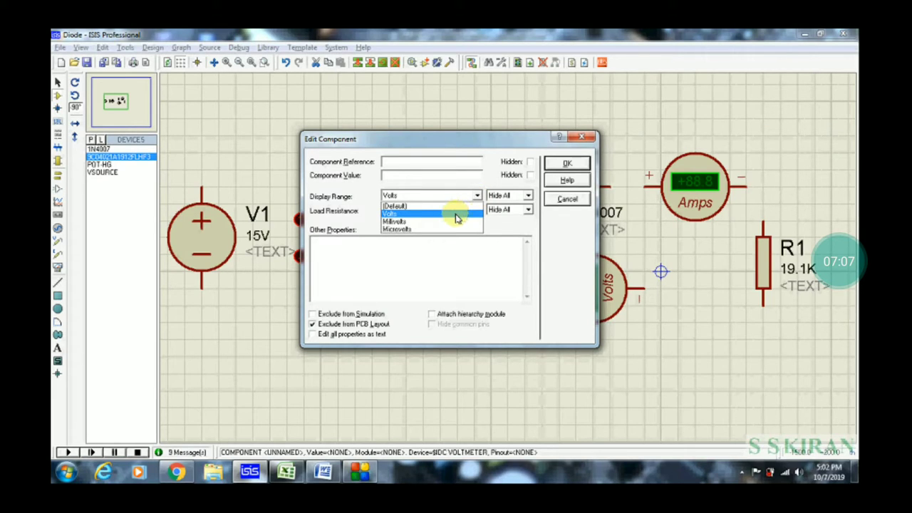
{"action": "left_click", "coordinate": [458, 215]}
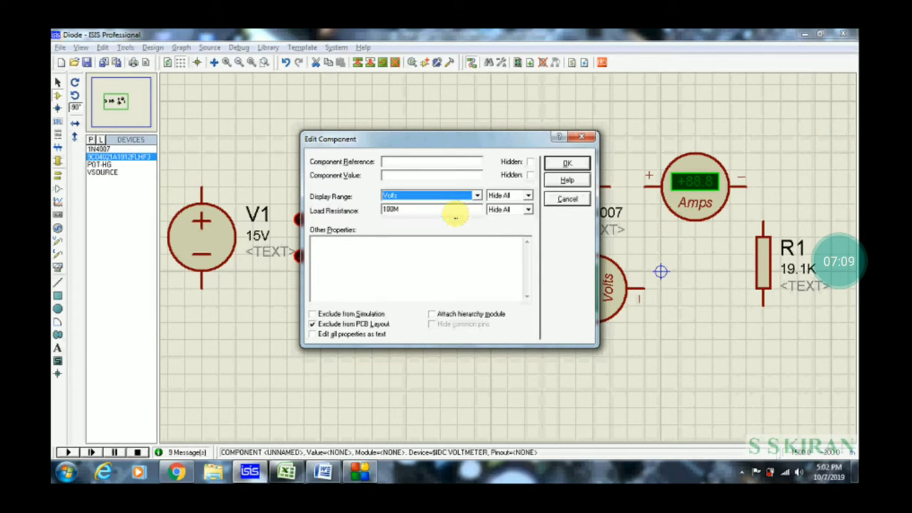
{"action": "left_click", "coordinate": [574, 163]}
{"action": "left_click", "coordinate": [591, 284]}
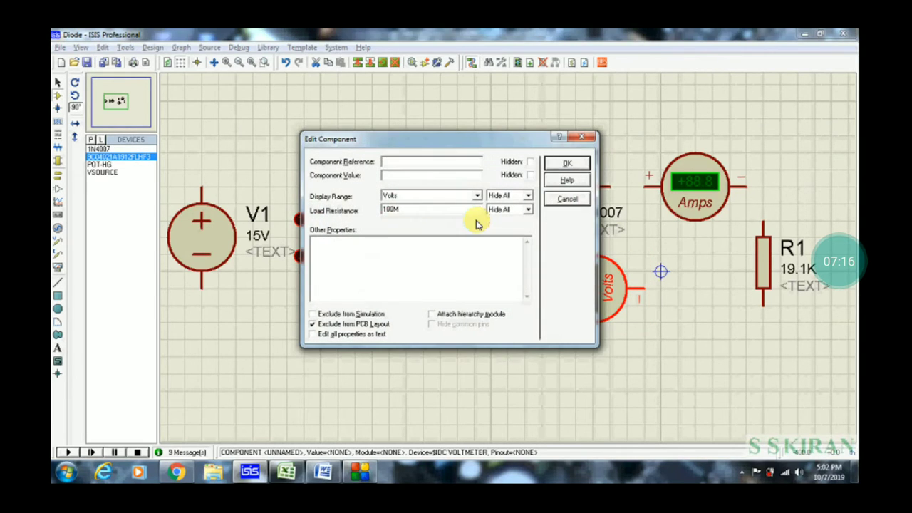
{"action": "left_click", "coordinate": [568, 164]}
Set the DC ammeter's display range to Milliamps.
{"action": "left_click", "coordinate": [689, 184]}
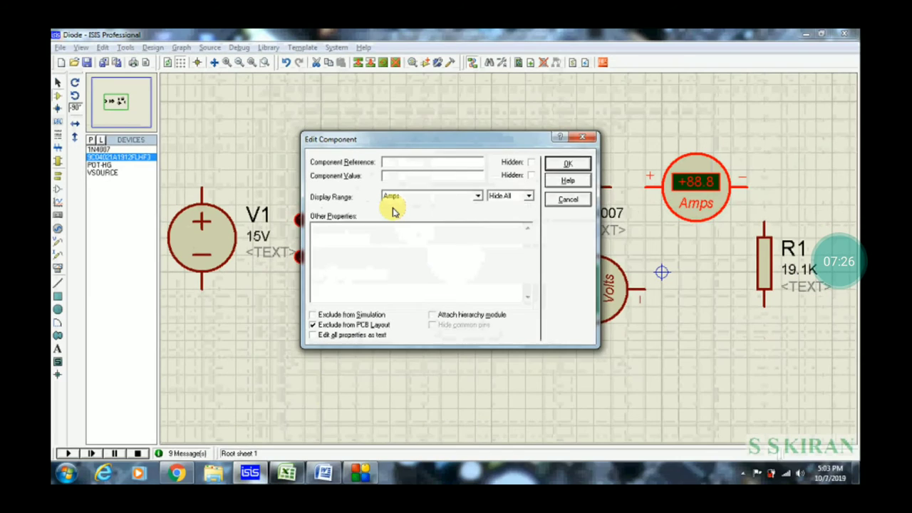
{"action": "left_click", "coordinate": [477, 196]}
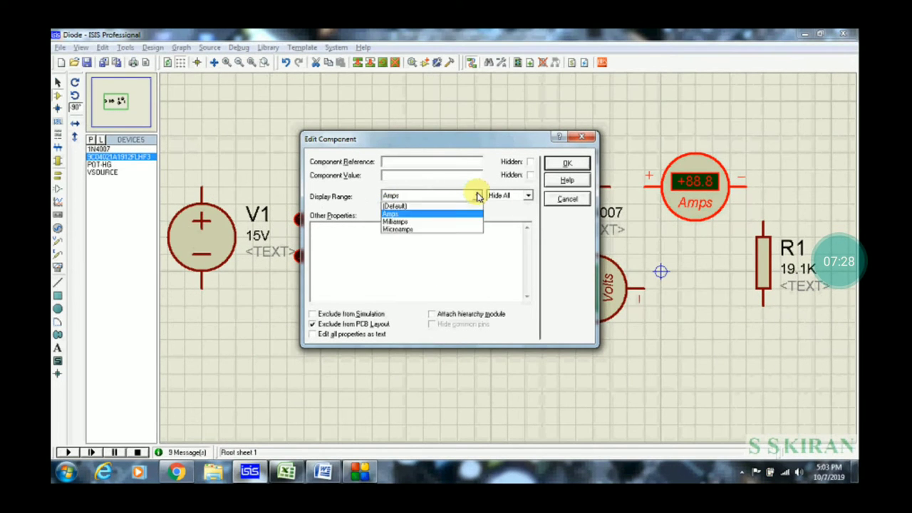
{"action": "left_click", "coordinate": [449, 222]}
{"action": "left_click", "coordinate": [567, 165]}
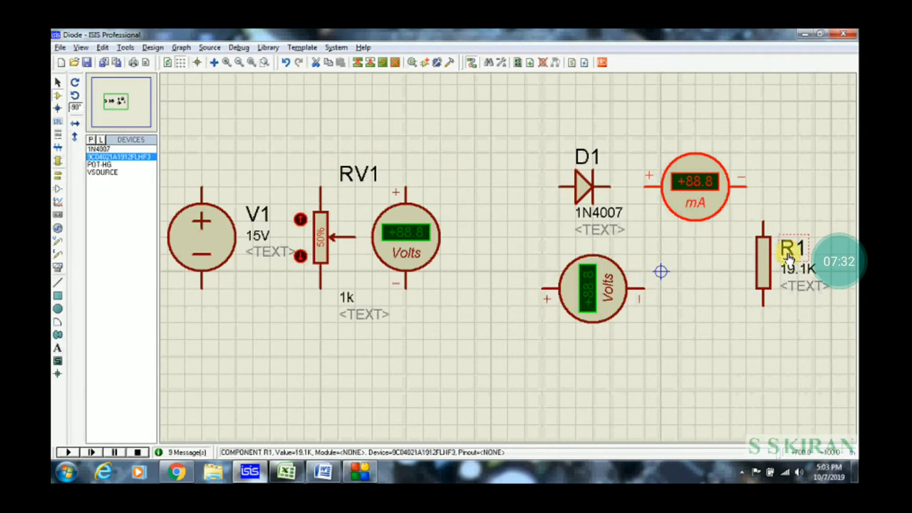
Set the resistance of R1 to 1K.
{"action": "double_click", "coordinate": [760, 257]}
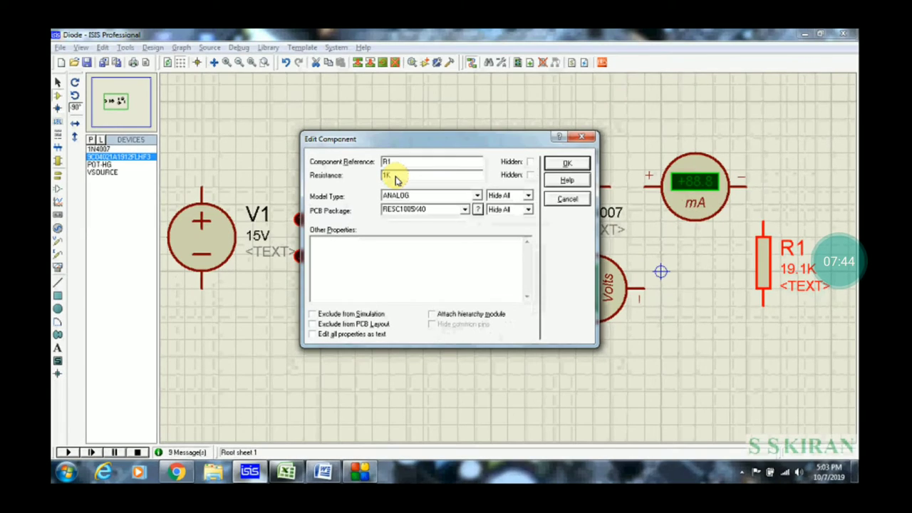
{"action": "left_click", "coordinate": [563, 164]}
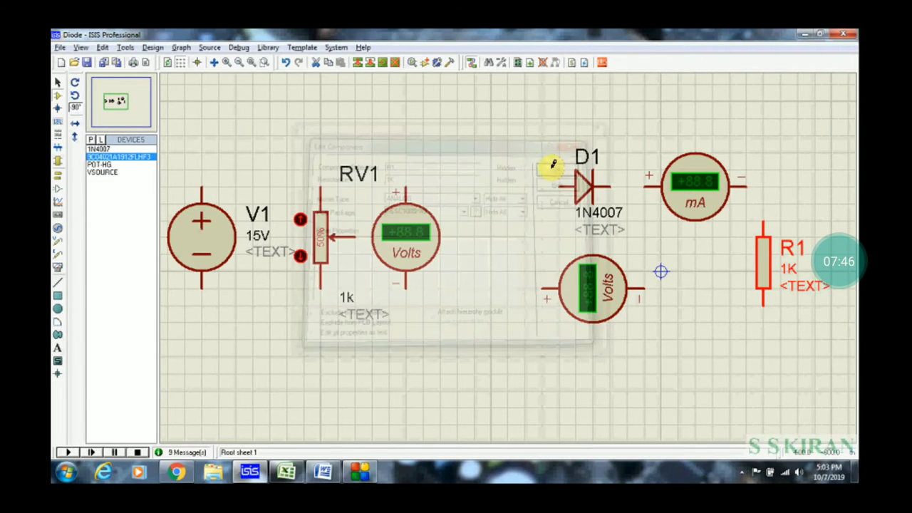
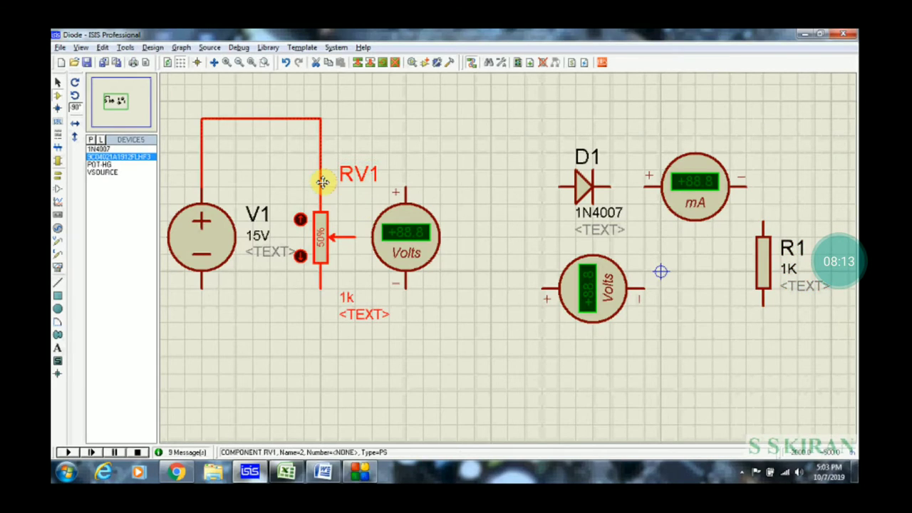
Move the RV1 reference label slightly down, closer to the potentiometer body.
{"action": "left_click", "coordinate": [351, 178]}
{"action": "left_click_drag", "start_coordinate": [348, 176], "coordinate": [348, 189]}
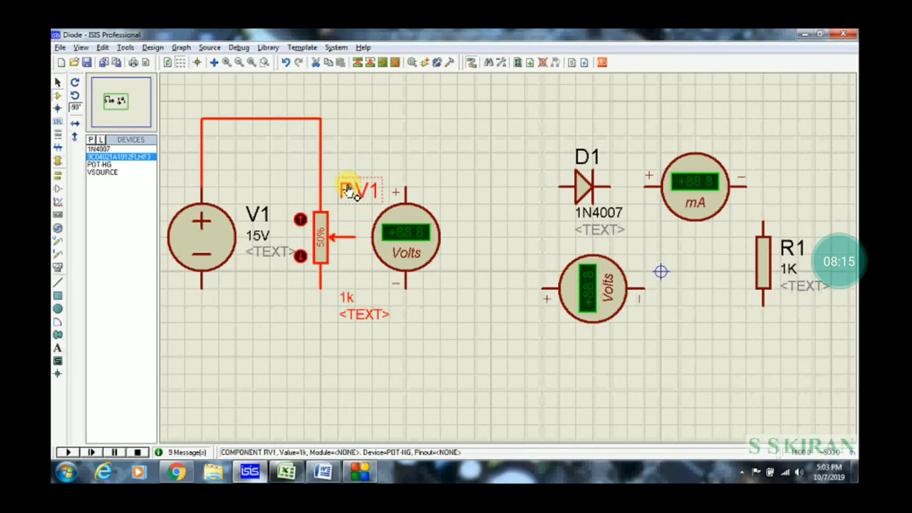
{"action": "left_click", "coordinate": [322, 298]}
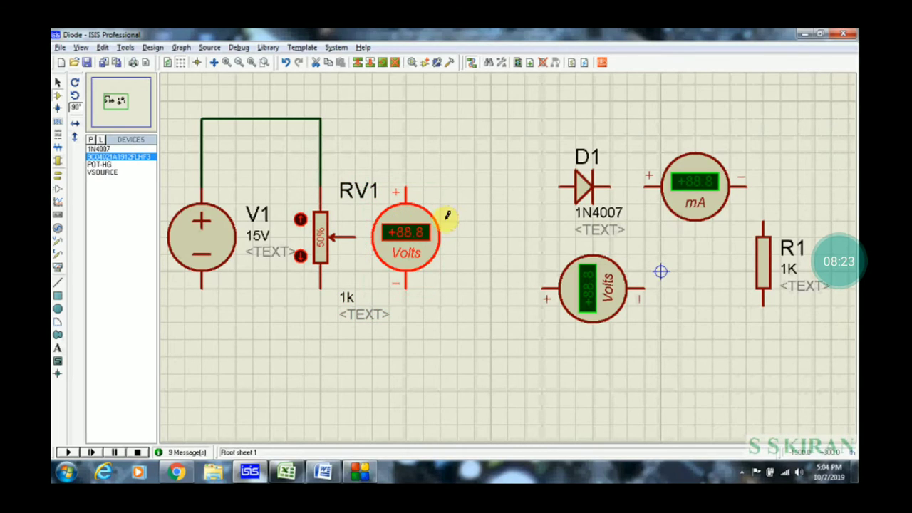
Wire RV1's wiper to the anode of D1, and position the voltmeter to the right of RV1 below that wire.
{"action": "left_click_drag", "start_coordinate": [407, 234], "coordinate": [475, 234]}
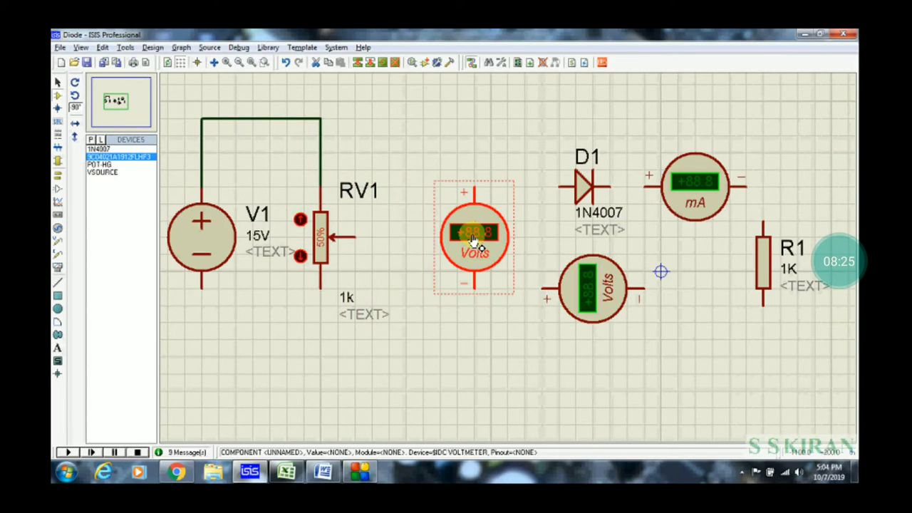
{"action": "left_click", "coordinate": [356, 236]}
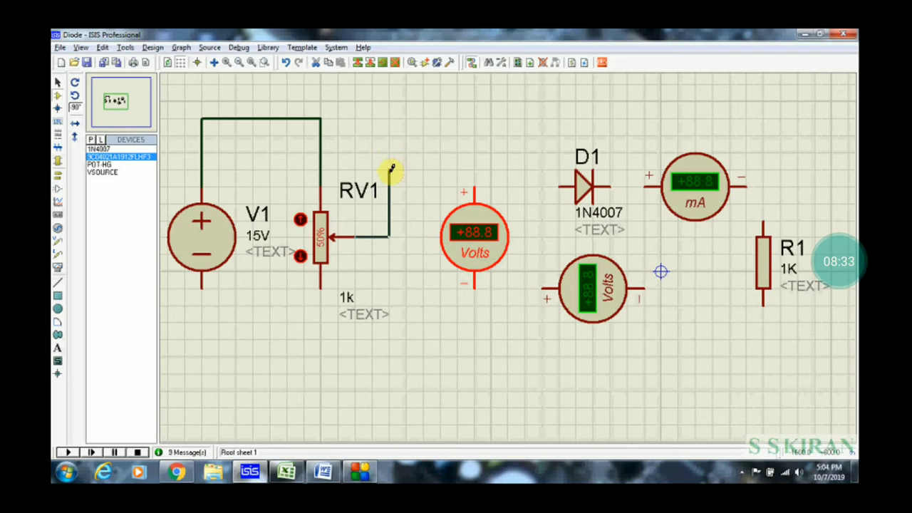
{"action": "left_click", "coordinate": [397, 169]}
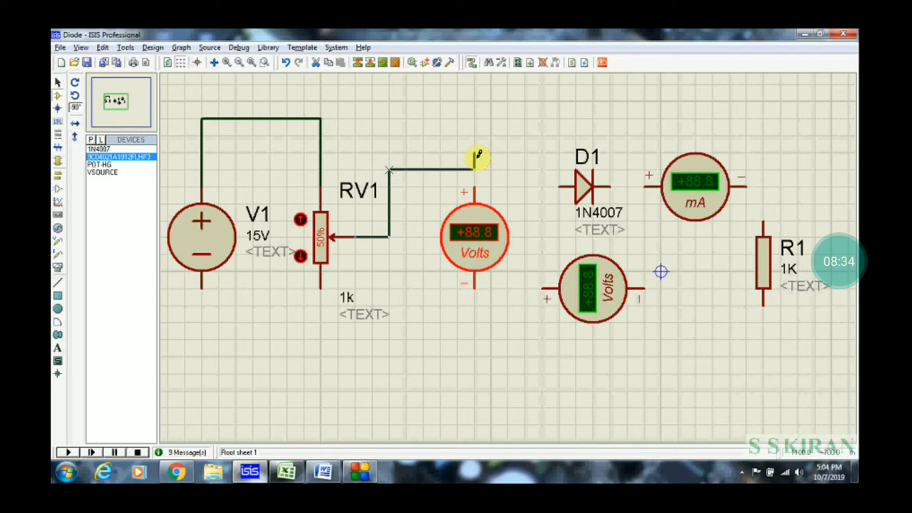
{"action": "left_click", "coordinate": [559, 188]}
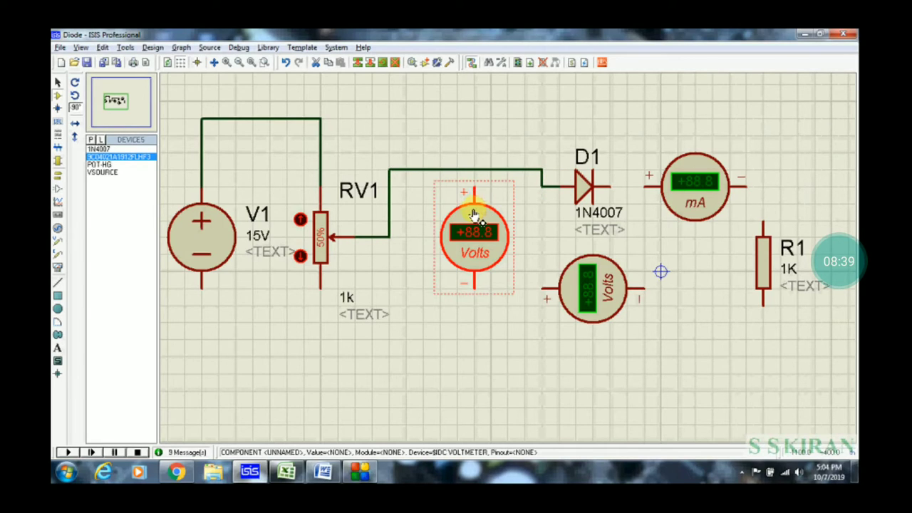
{"action": "left_click_drag", "start_coordinate": [473, 209], "coordinate": [446, 236]}
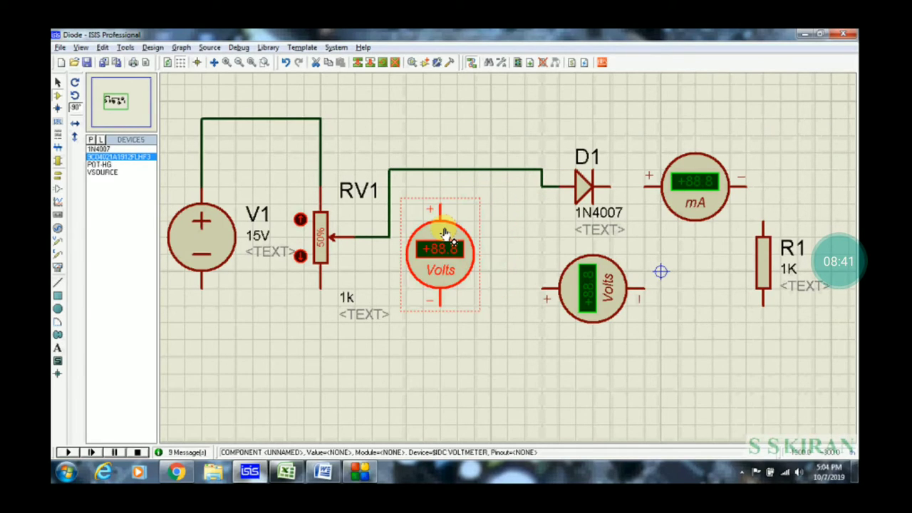
{"action": "left_click", "coordinate": [436, 168]}
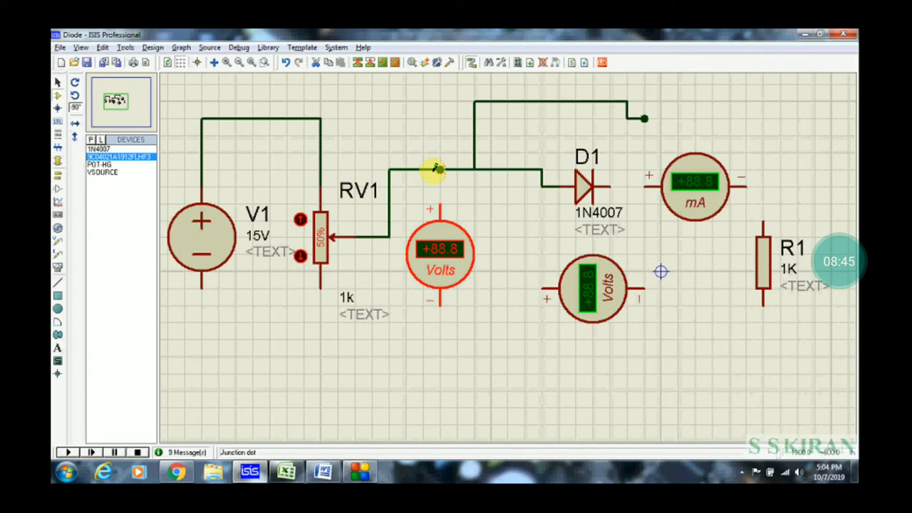
{"action": "key", "text": "Escape"}
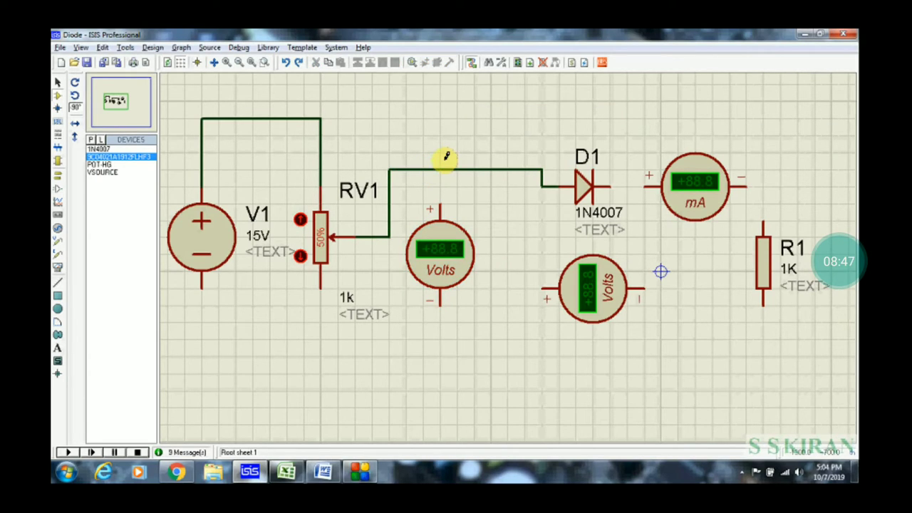
{"action": "left_click", "coordinate": [441, 167]}
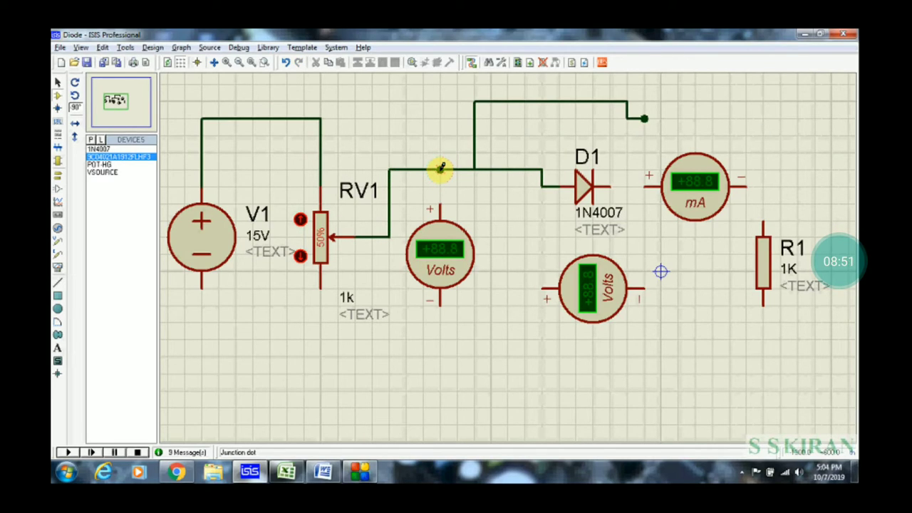
{"action": "key", "text": "Escape"}
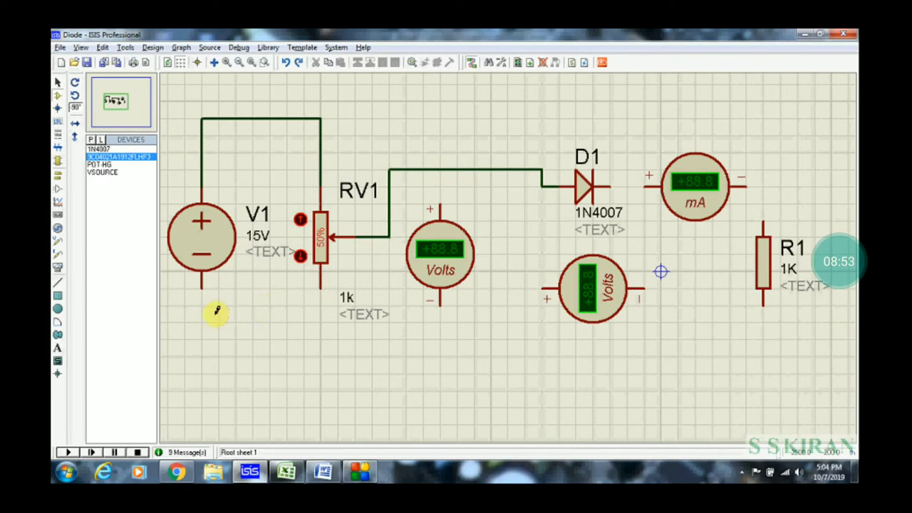
Wire V1's negative terminal to the lower end of R1, and R1's upper end to the ammeter's negative terminal.
{"action": "left_click", "coordinate": [203, 287]}
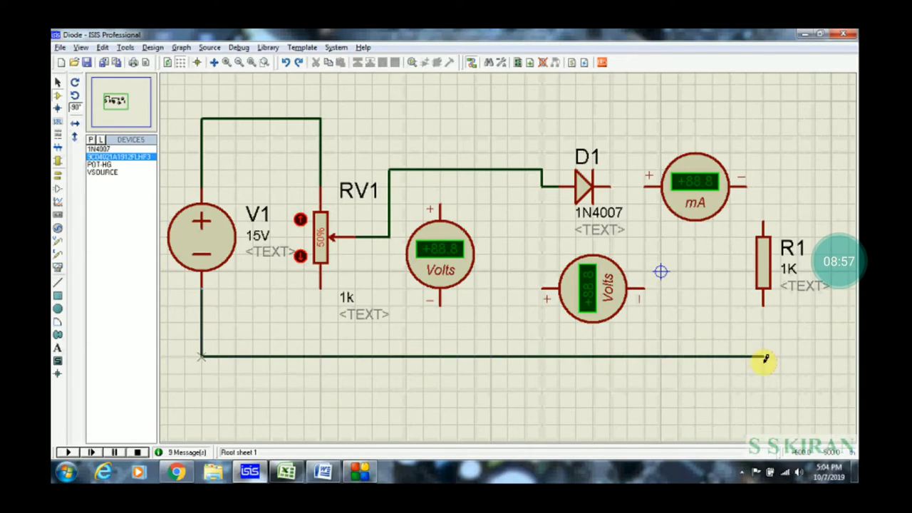
{"action": "left_click", "coordinate": [764, 307]}
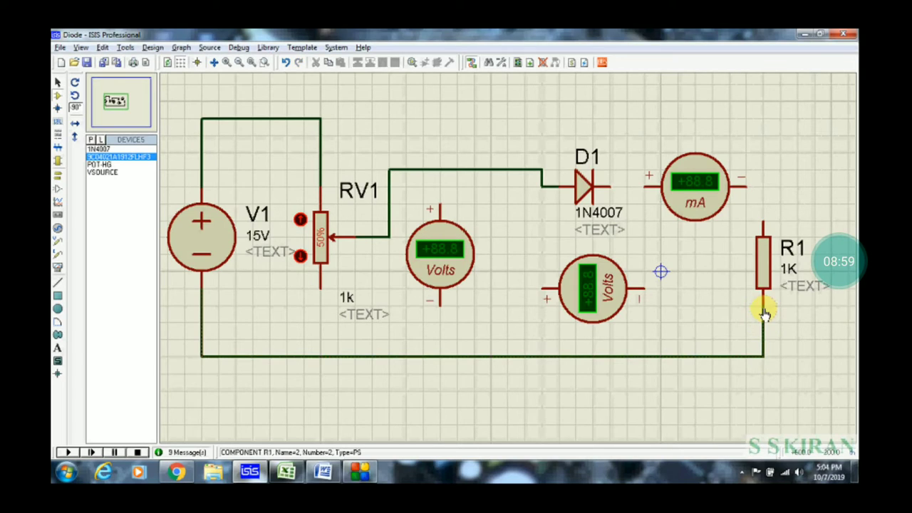
{"action": "left_click", "coordinate": [750, 184]}
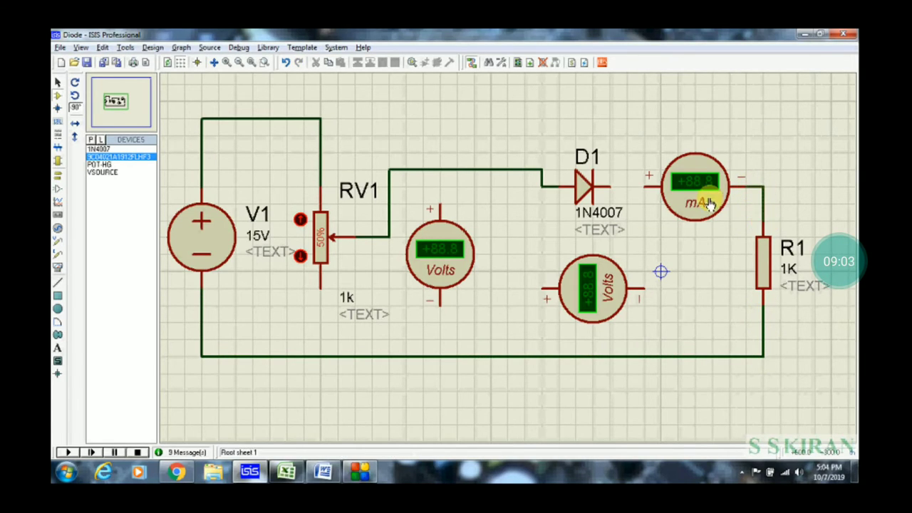
Move the ammeter and diode D1 up in the schematic, level with the wire joining V1 and RV1.
{"action": "left_click", "coordinate": [697, 171]}
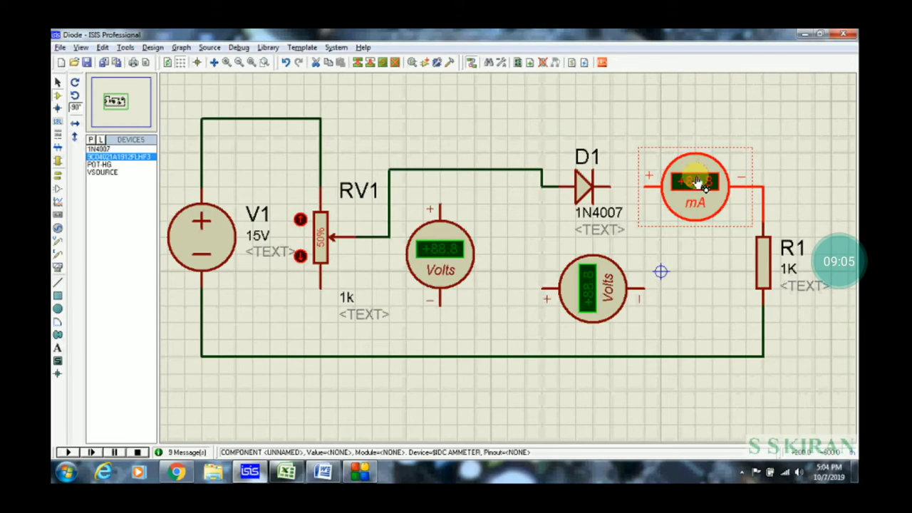
{"action": "left_click_drag", "start_coordinate": [697, 171], "coordinate": [695, 116]}
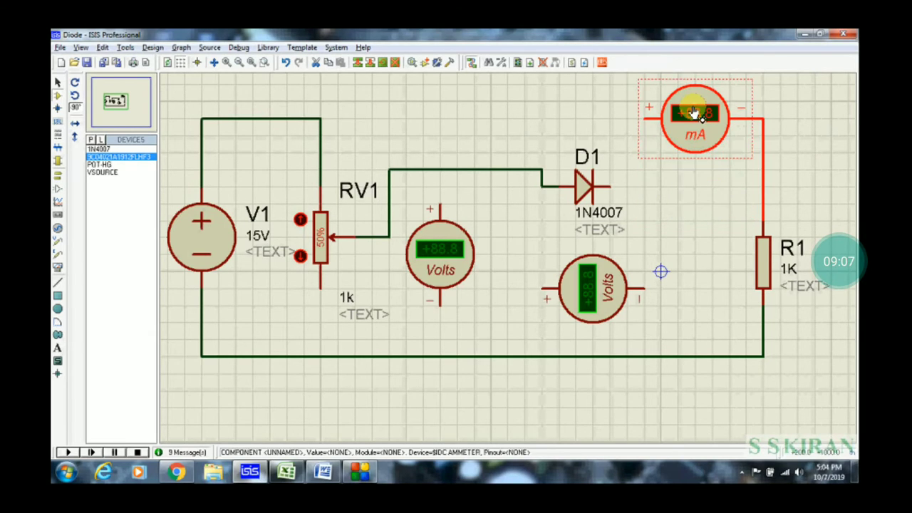
{"action": "left_click", "coordinate": [583, 189]}
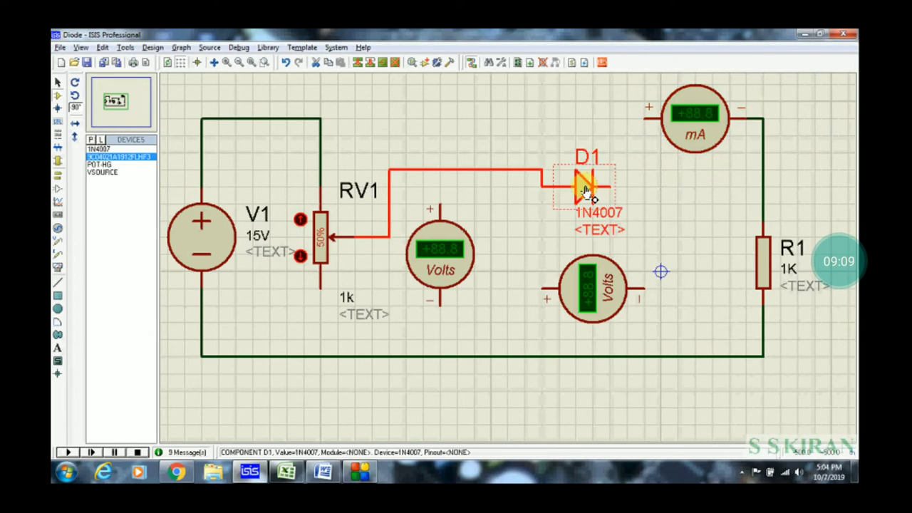
{"action": "left_click_drag", "start_coordinate": [584, 164], "coordinate": [581, 107]}
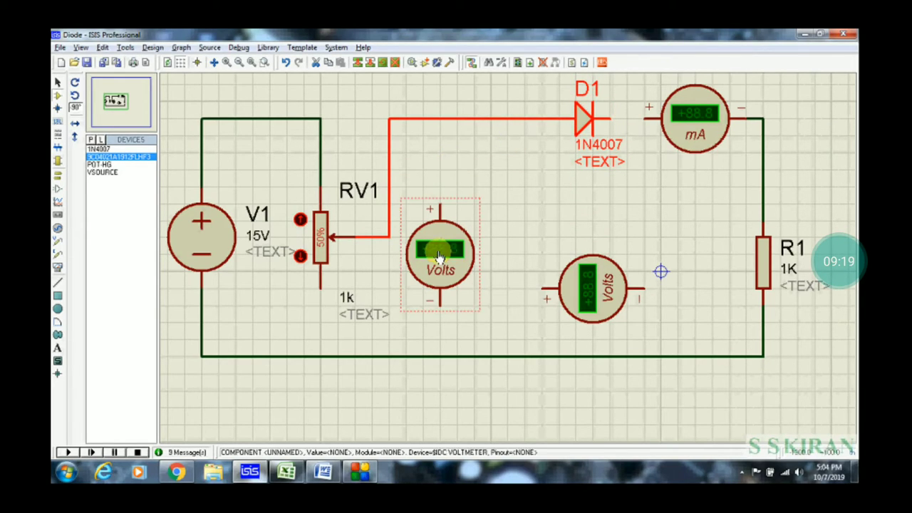
Wire RV1's lower terminal to the return wire, and connect the adjacent voltmeter between the wiper wire and the return wire.
{"action": "left_click", "coordinate": [322, 285]}
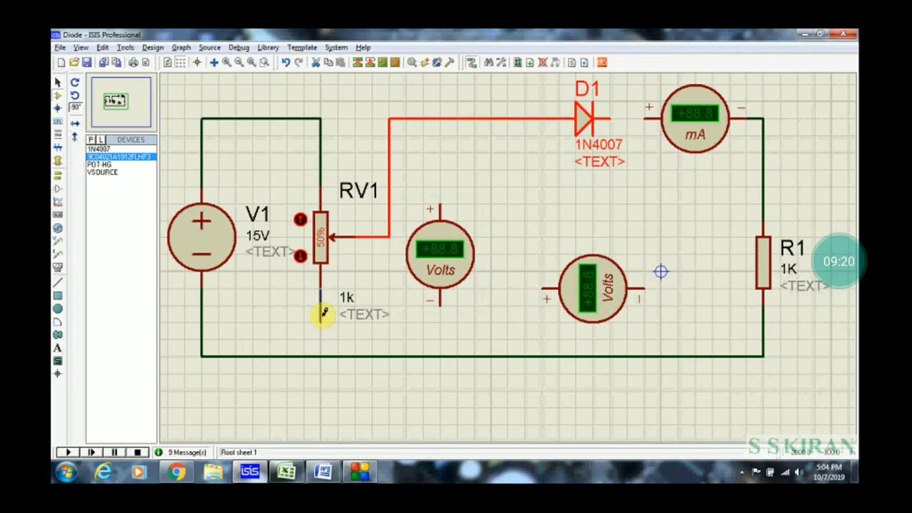
{"action": "left_click", "coordinate": [320, 356]}
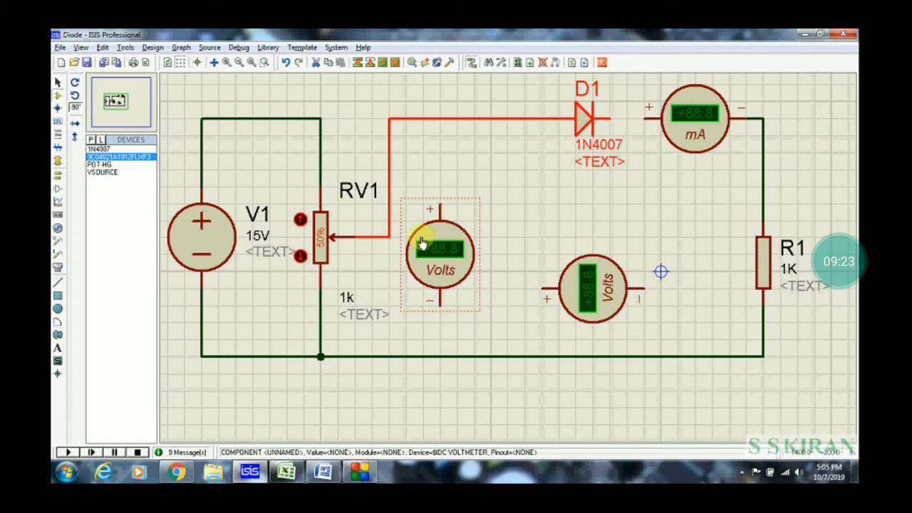
{"action": "left_click", "coordinate": [422, 244]}
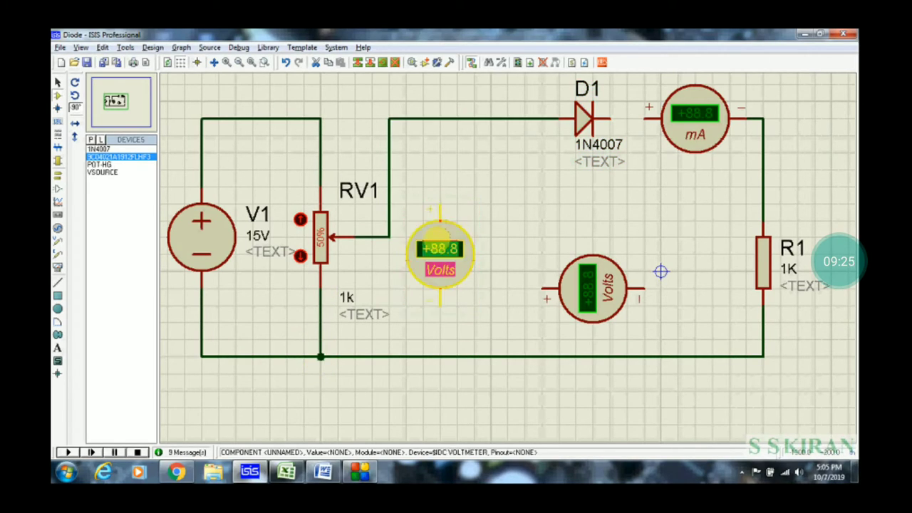
{"action": "mouse_move", "coordinate": [422, 244]}
{"action": "left_mouse_down"}
{"action": "mouse_move", "coordinate": [412, 245]}
{"action": "mouse_move", "coordinate": [428, 247]}
{"action": "left_mouse_up"}
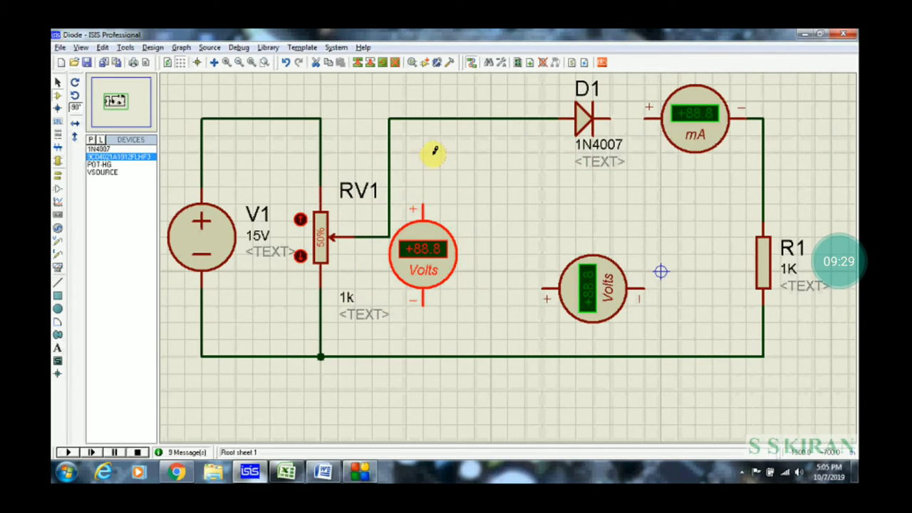
{"action": "left_click", "coordinate": [424, 118]}
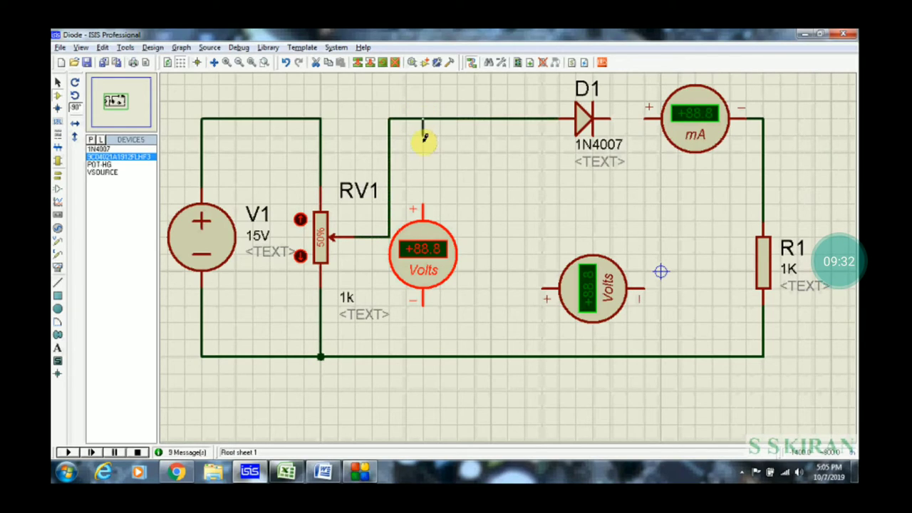
{"action": "left_click", "coordinate": [424, 207]}
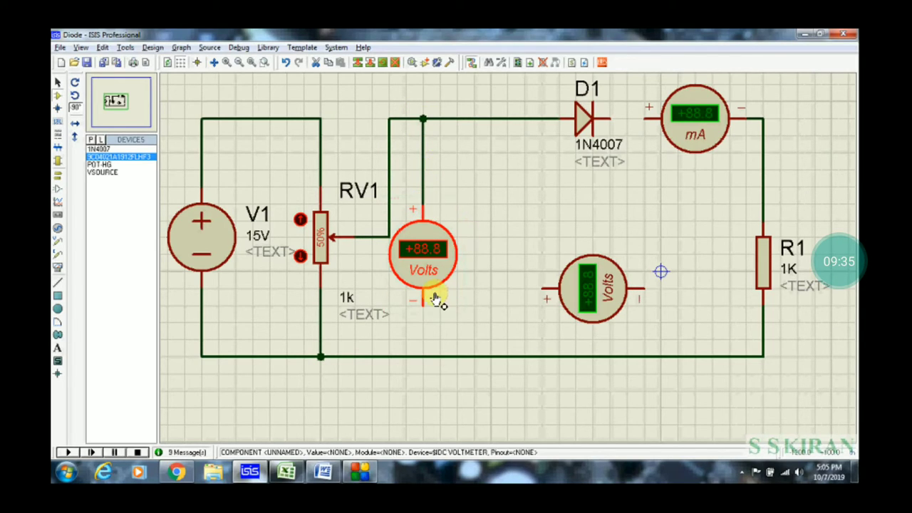
{"action": "left_click", "coordinate": [424, 356]}
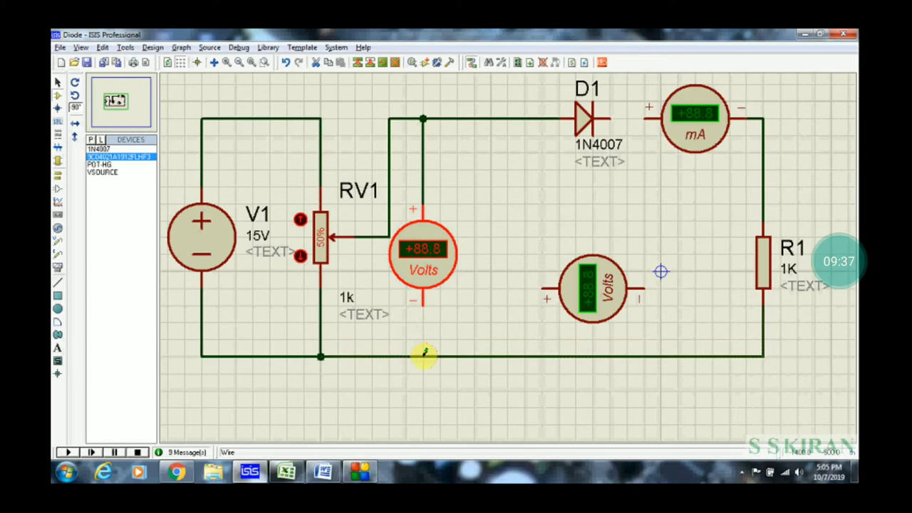
{"action": "left_click", "coordinate": [424, 303]}
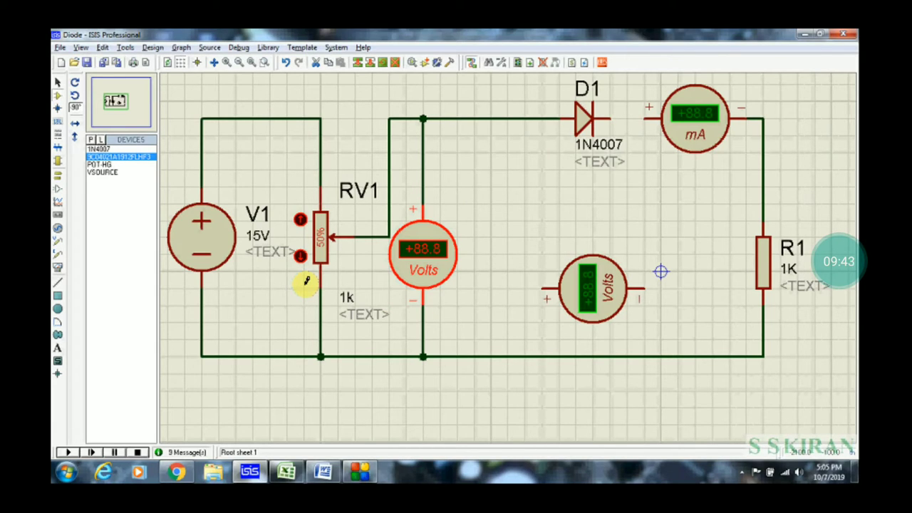
Check the forward bias circuit diagram in the Word lab manual, and wire D1's cathode to the ammeter's positive terminal in ISIS.
{"action": "key", "text": "alt+Tab"}
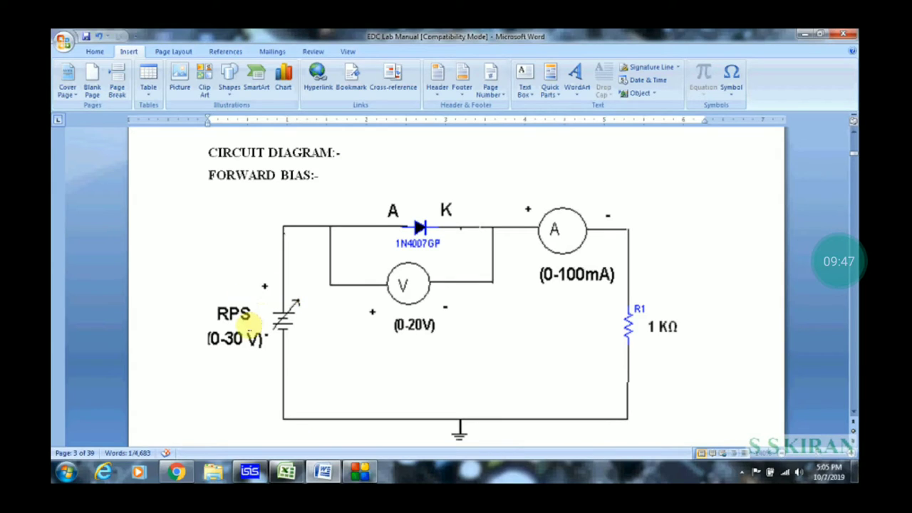
{"action": "key", "text": "alt+Tab"}
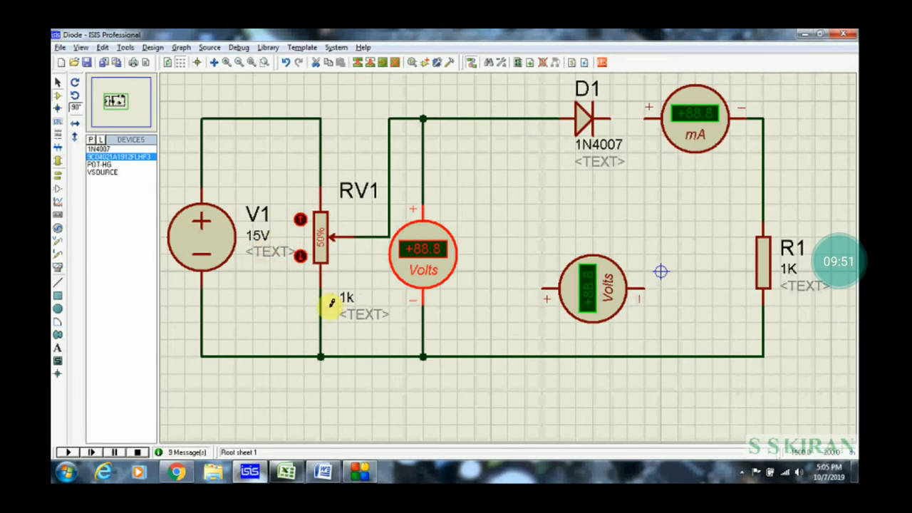
{"action": "key", "text": "alt+Tab"}
{"action": "key", "text": "alt+Tab"}
{"action": "key", "text": "alt+Tab"}
{"action": "key", "text": "alt+Tab"}
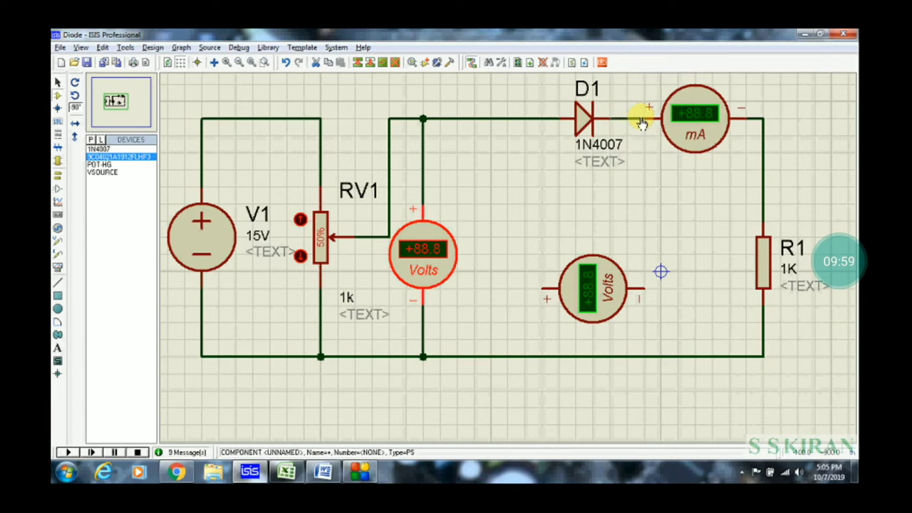
Move the horizontal voltmeter up to just beneath D1, leaving a small gap under the diode's text labels.
{"action": "left_click", "coordinate": [597, 286]}
{"action": "left_click_drag", "start_coordinate": [592, 285], "coordinate": [598, 187]}
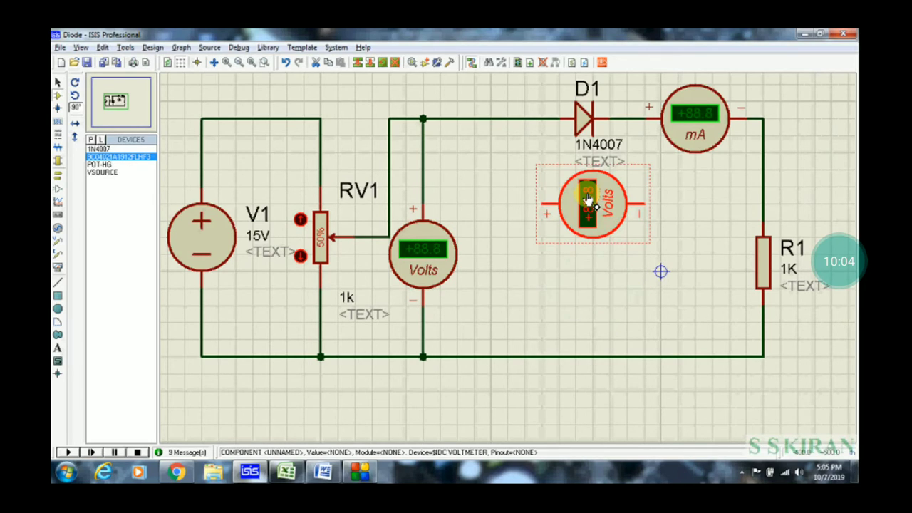
{"action": "left_click", "coordinate": [695, 214]}
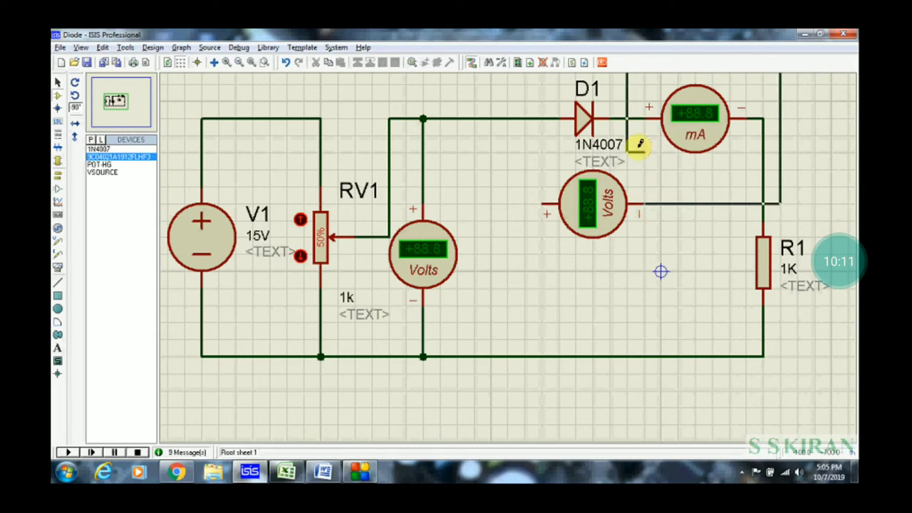
{"action": "left_click", "coordinate": [647, 206]}
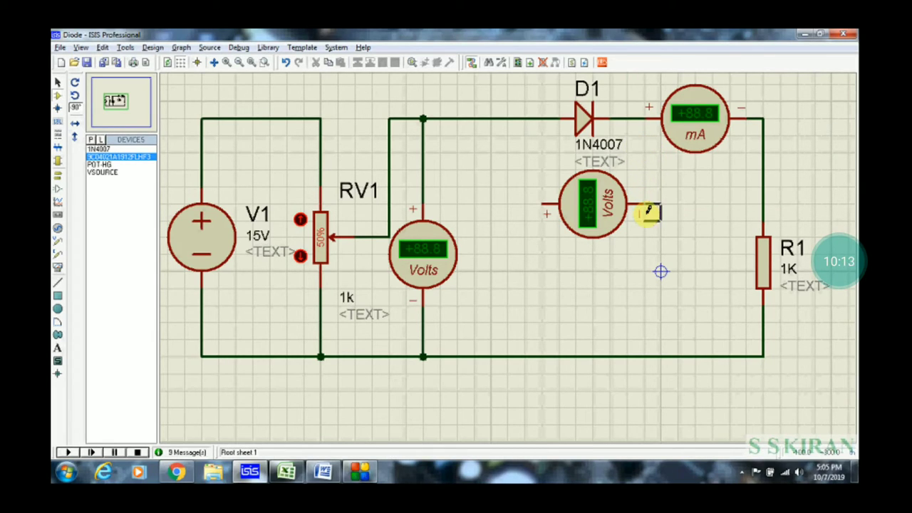
{"action": "left_click", "coordinate": [606, 225]}
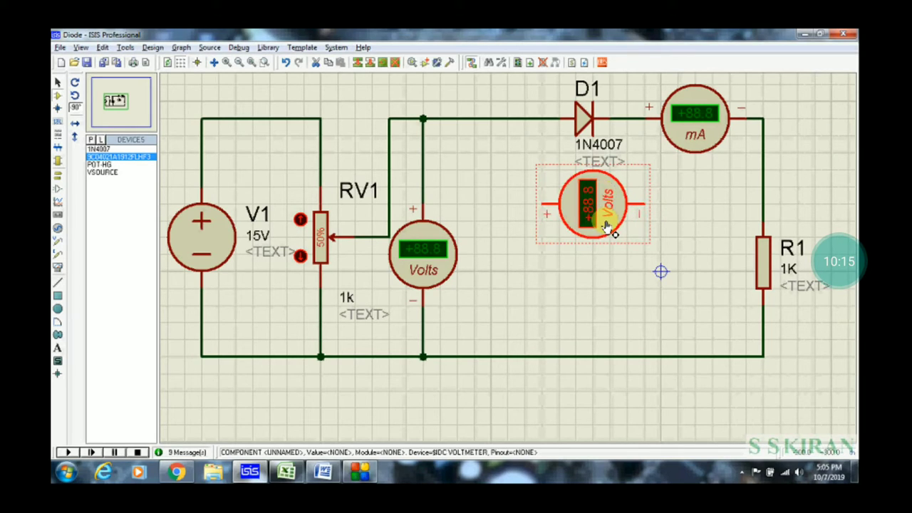
{"action": "left_click_drag", "start_coordinate": [606, 226], "coordinate": [606, 243]}
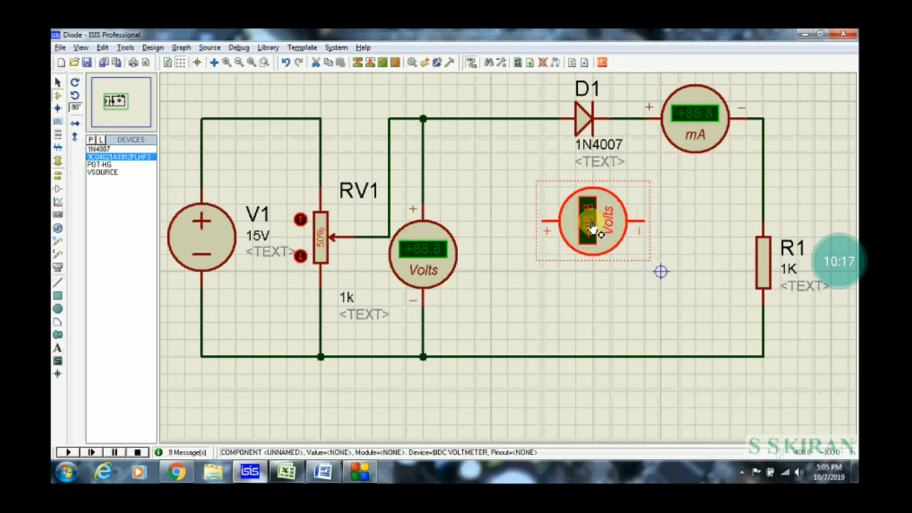
Move resistor R1 further to the right, away from the ammeter, with its wires attached.
{"action": "left_click", "coordinate": [684, 122]}
{"action": "left_click", "coordinate": [684, 121]}
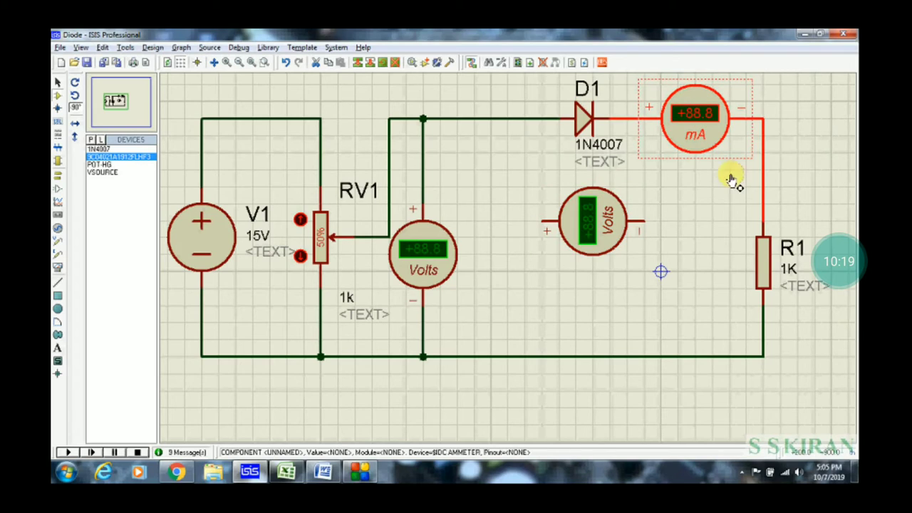
{"action": "left_click", "coordinate": [764, 266]}
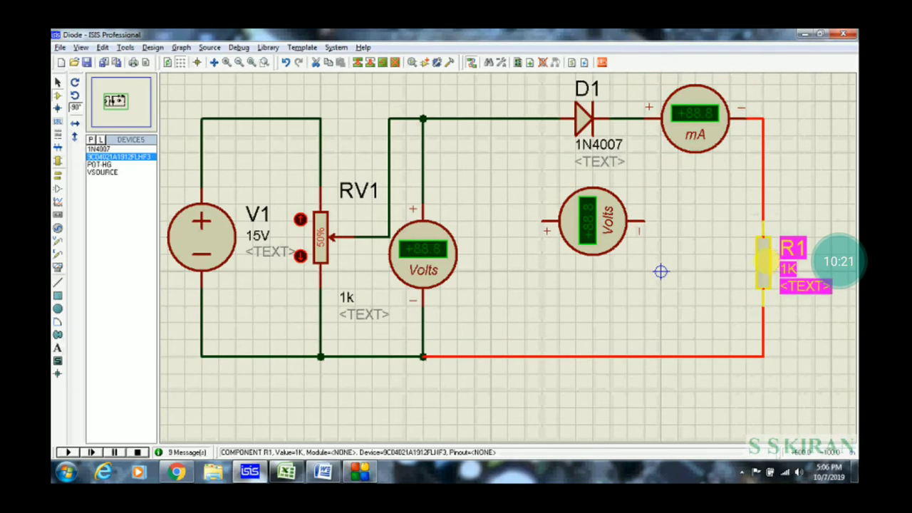
{"action": "left_click_drag", "start_coordinate": [790, 260], "coordinate": [820, 265]}
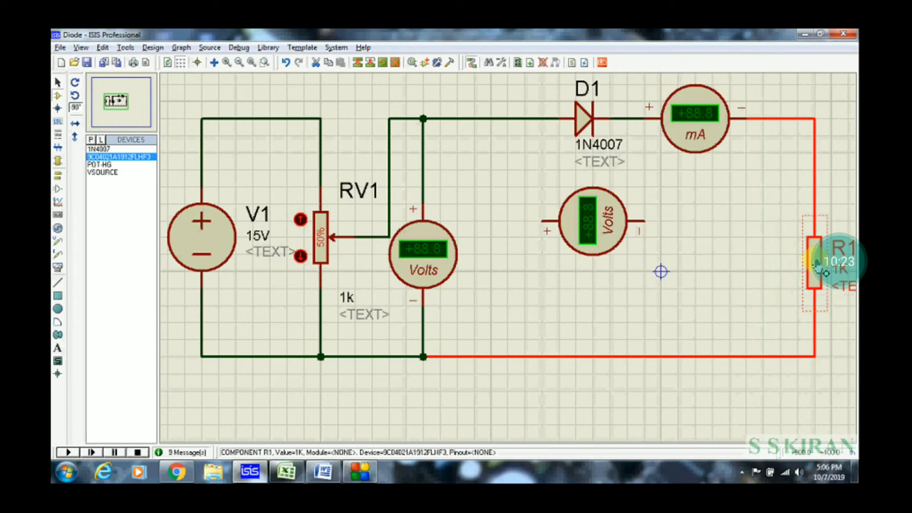
Move the ammeter further from D1, and wire the voltmeter beneath D1 in parallel with the diode, positive terminal on the anode side.
{"action": "left_click", "coordinate": [703, 137]}
{"action": "left_click_drag", "start_coordinate": [694, 134], "coordinate": [747, 118]}
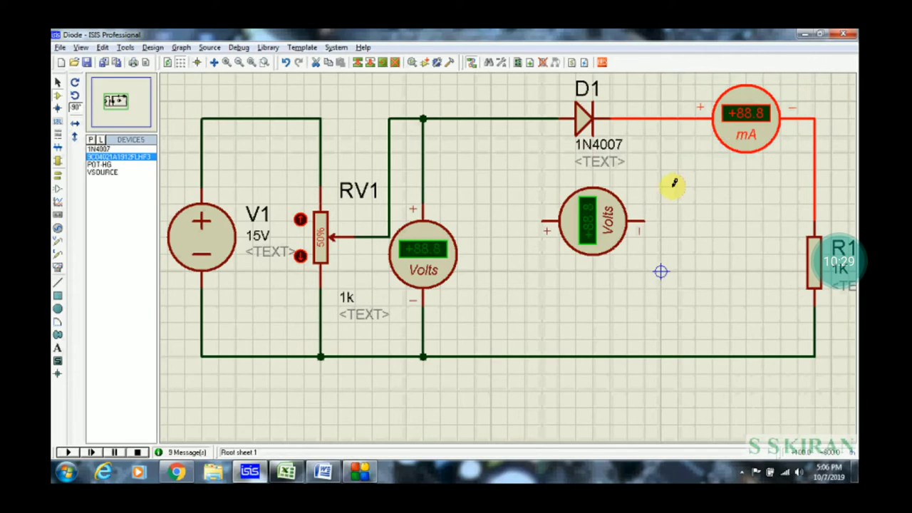
{"action": "left_click", "coordinate": [647, 221]}
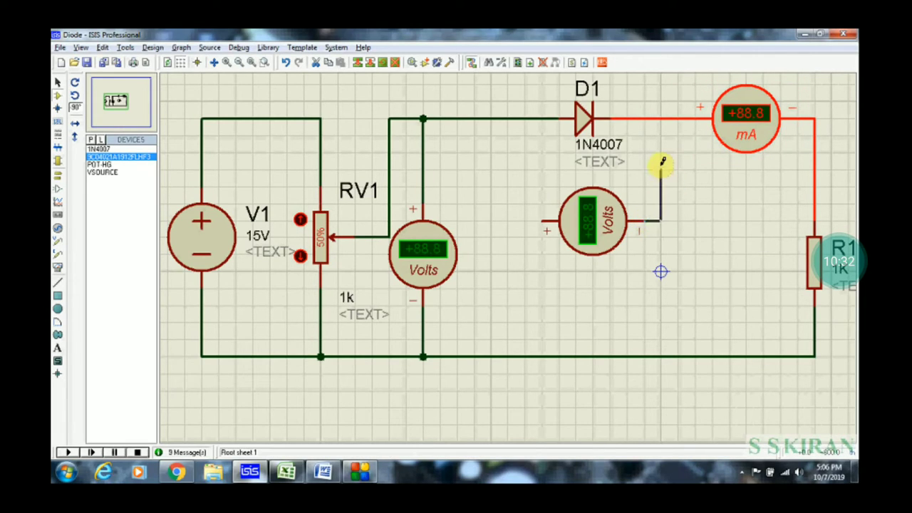
{"action": "left_click", "coordinate": [662, 119]}
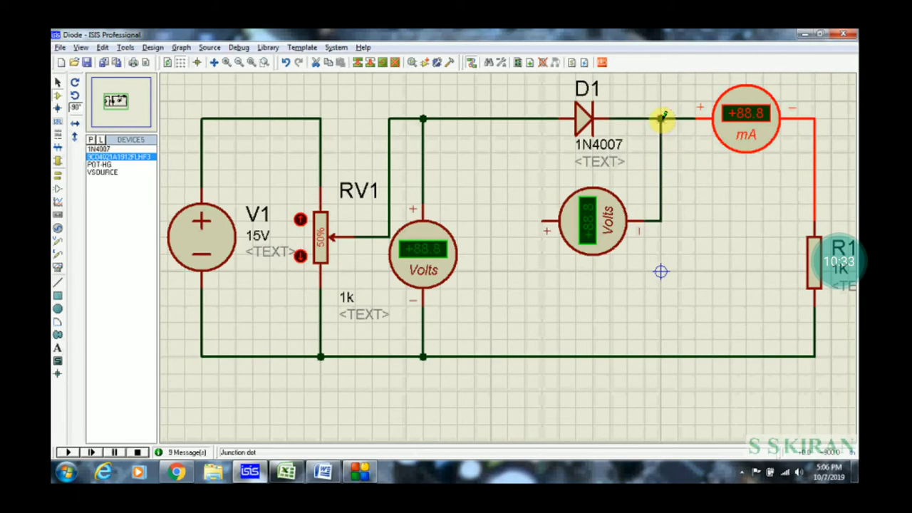
{"action": "left_click", "coordinate": [546, 221]}
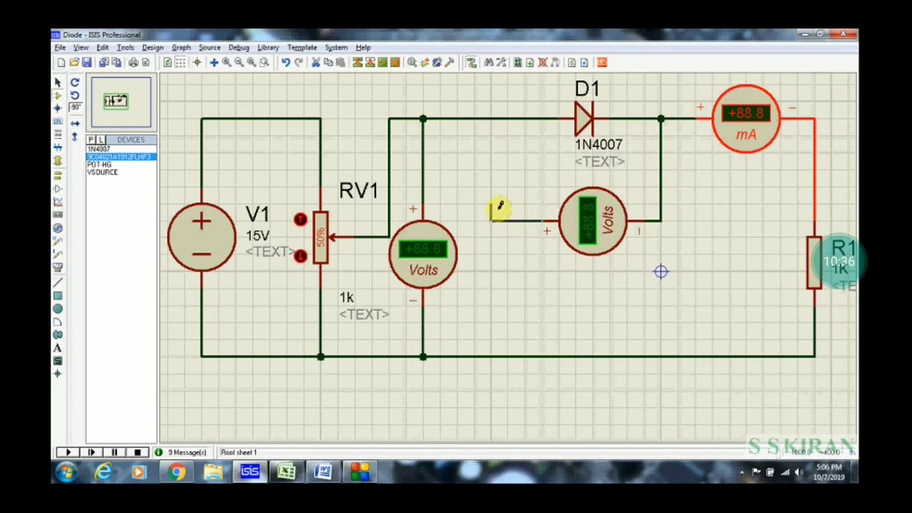
{"action": "left_click", "coordinate": [491, 118]}
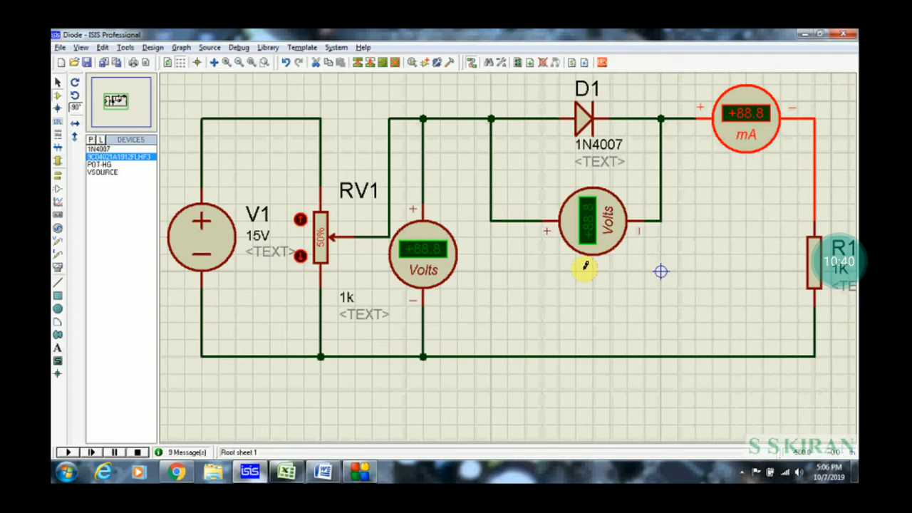
Compare the voltmeter, ammeter and resistor connections in the ISIS schematic with the forward bias circuit diagram in the Word lab manual.
{"action": "key", "text": "alt+Tab"}
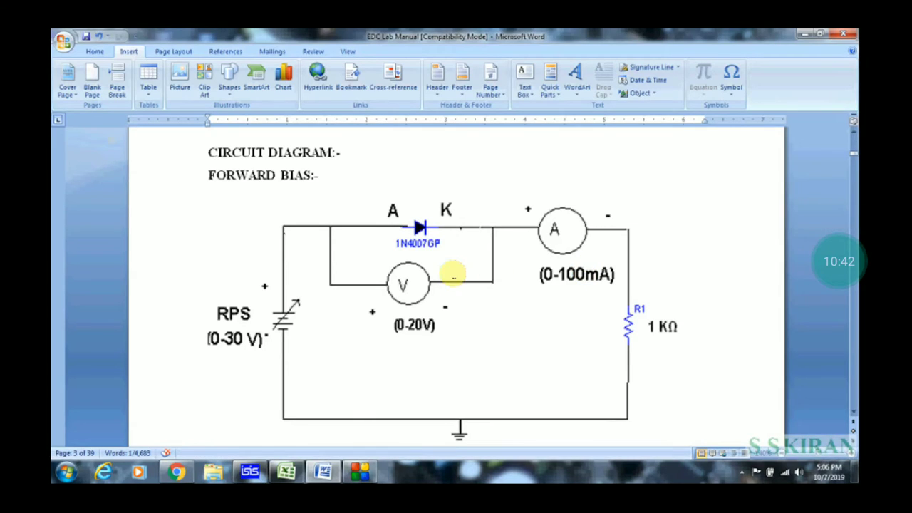
{"action": "key", "text": "alt+Tab"}
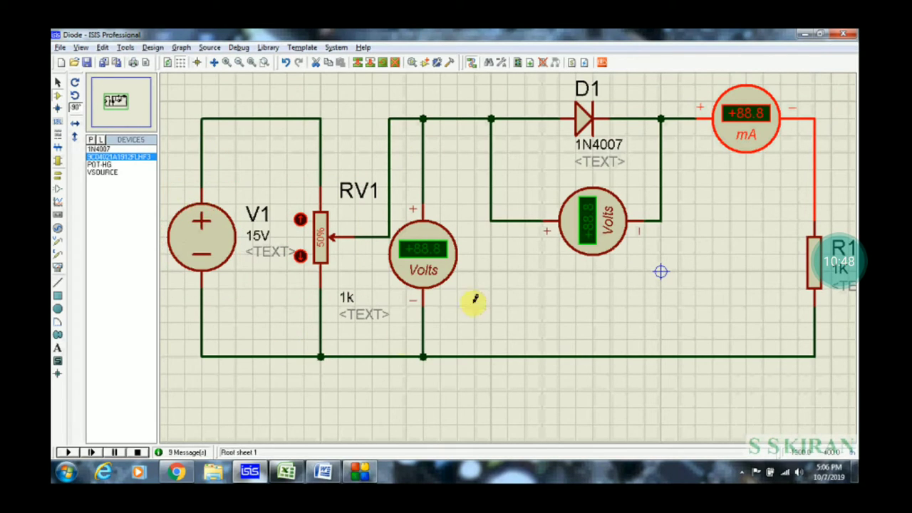
{"action": "key", "text": "alt+Tab"}
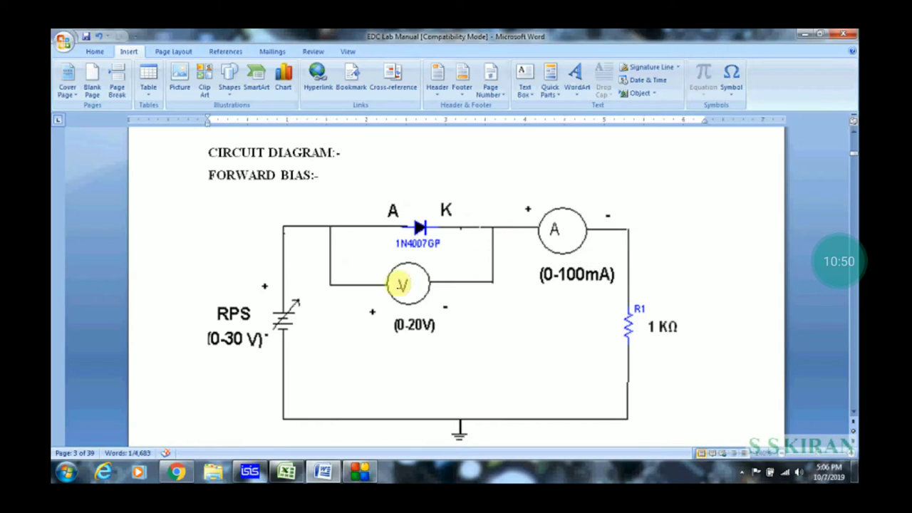
{"action": "key", "text": "alt+Tab"}
{"action": "key", "text": "alt+Tab"}
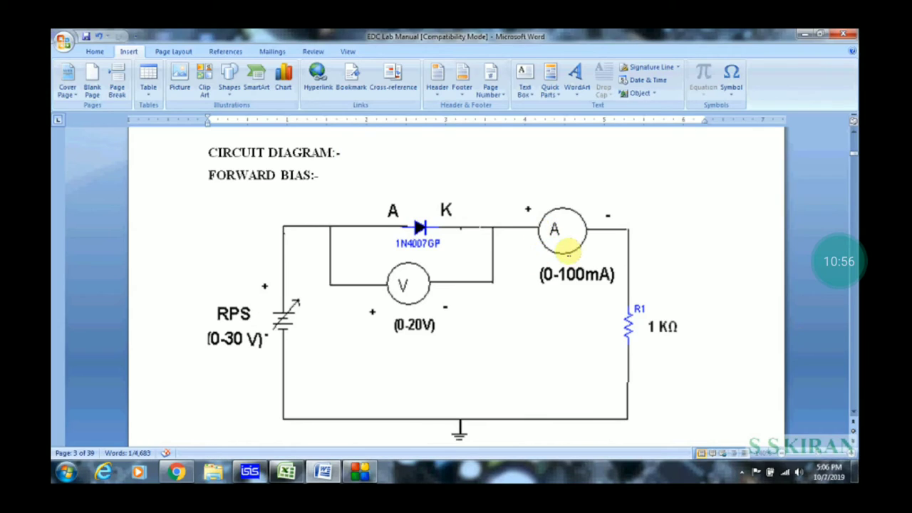
{"action": "key", "text": "alt+Tab"}
{"action": "key", "text": "alt+Tab"}
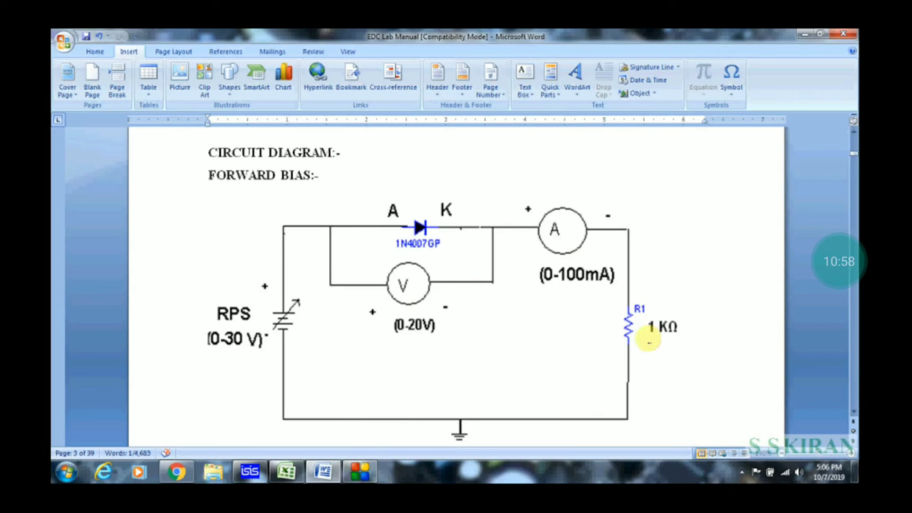
{"action": "key", "text": "alt+Tab"}
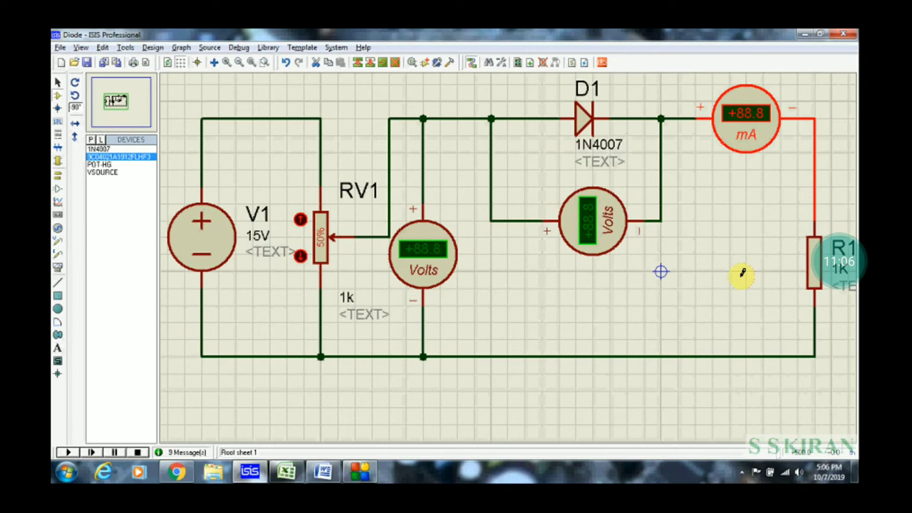
{"action": "key", "text": "alt+Tab"}
{"action": "key", "text": "alt+Tab"}
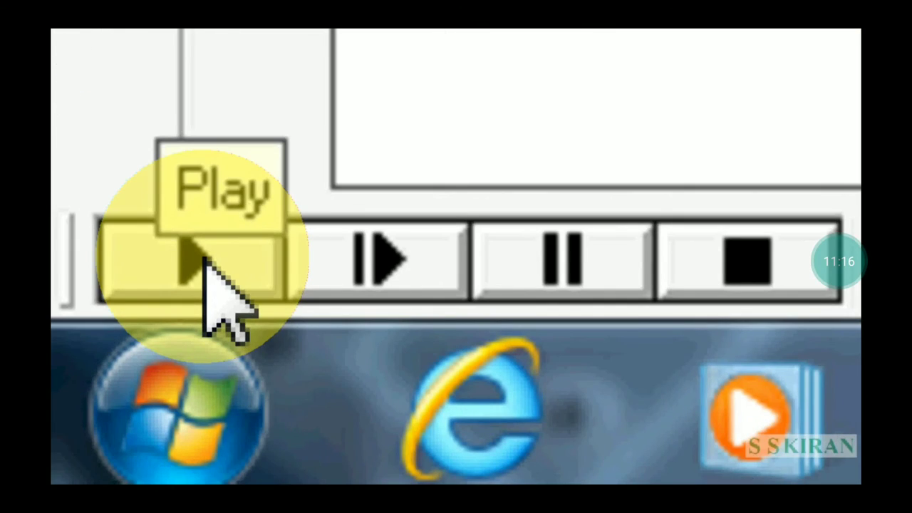
Run the simulation to check the meter readings with RV1 at 50%, and stop it.
{"action": "left_click", "coordinate": [207, 267]}
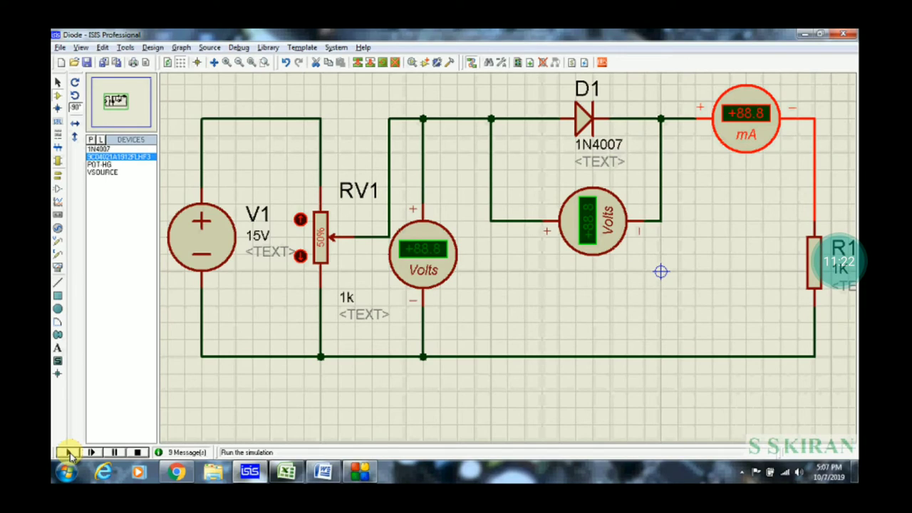
{"action": "left_click", "coordinate": [70, 453]}
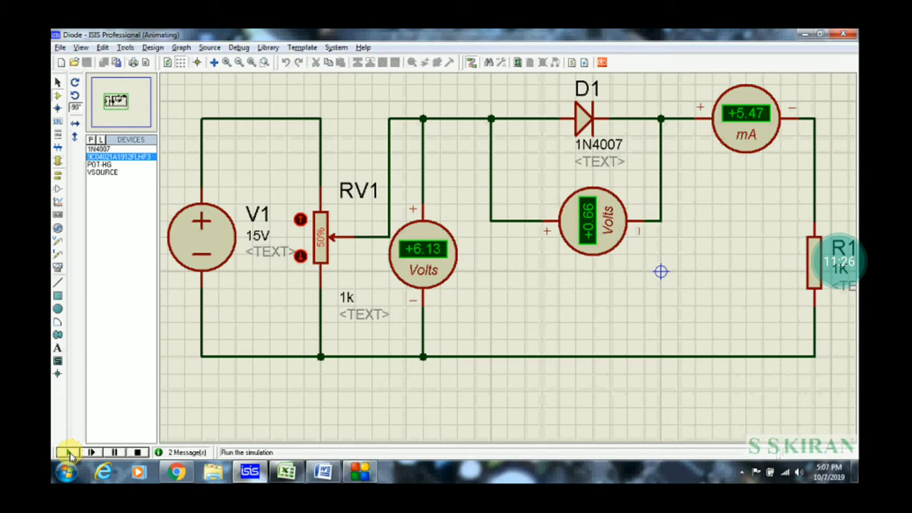
{"action": "left_click", "coordinate": [139, 453]}
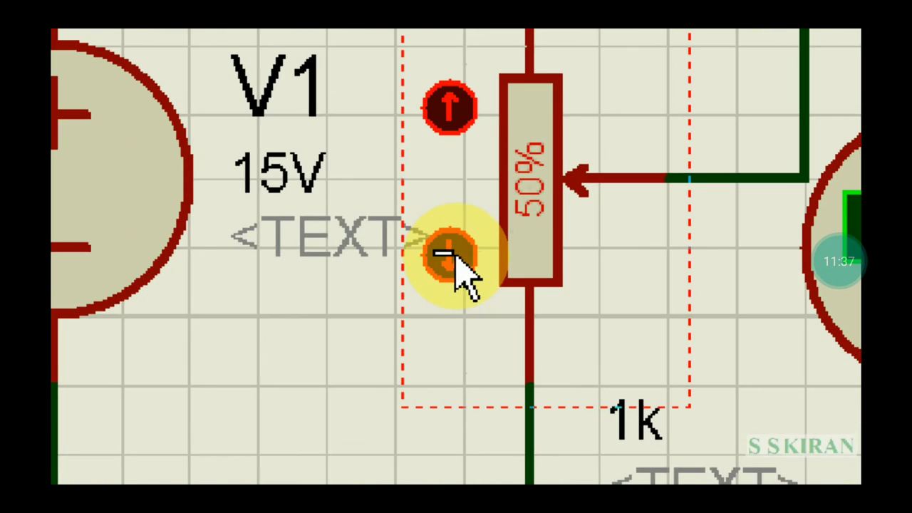
Lower potentiometer RV1's wiper setting to 0%.
{"action": "left_click", "coordinate": [300, 256]}
{"action": "left_click_drag", "start_coordinate": [456, 258], "coordinate": [457, 258]}
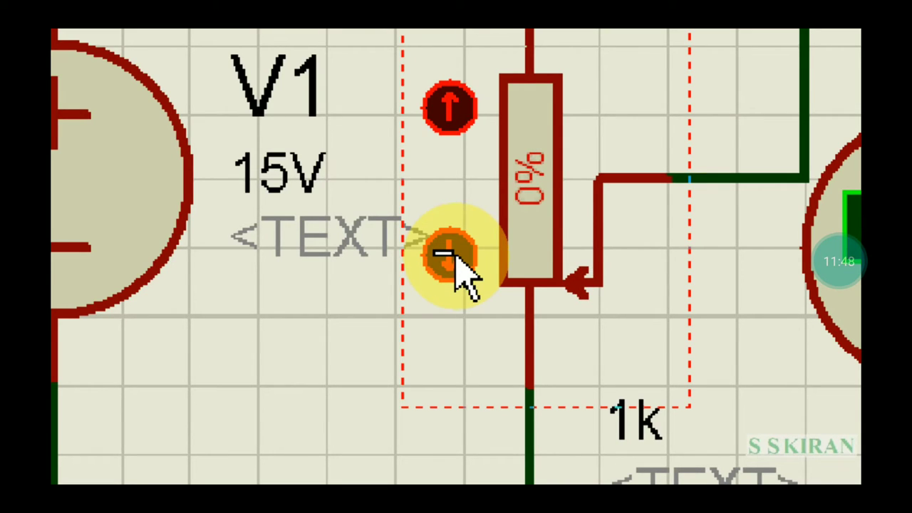
{"action": "key", "text": "alt+y"}
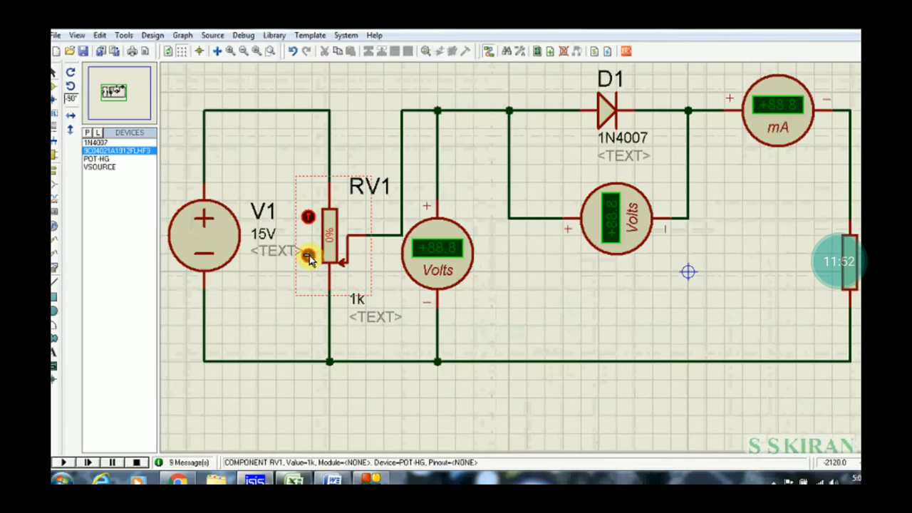
{"action": "key", "text": "Escape"}
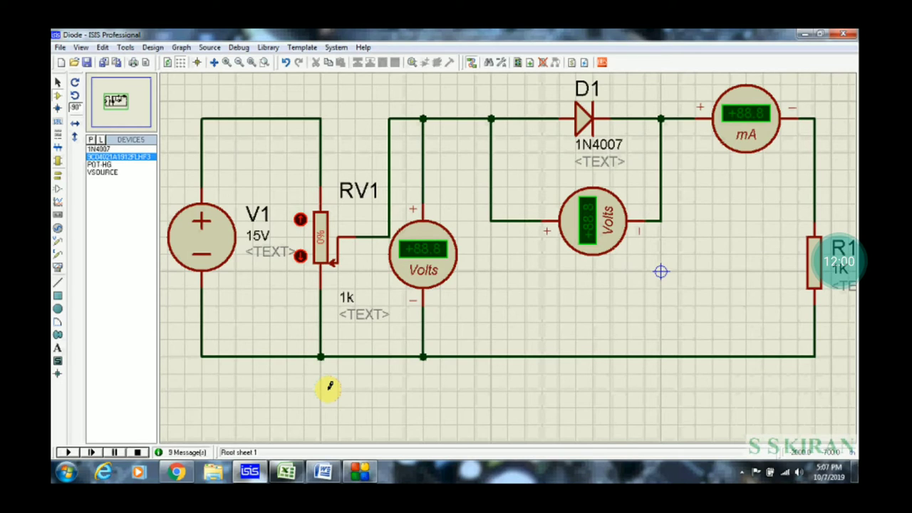
Start the circuit simulation with RV1 at 0%.
{"action": "left_click", "coordinate": [288, 474]}
{"action": "left_click", "coordinate": [288, 474]}
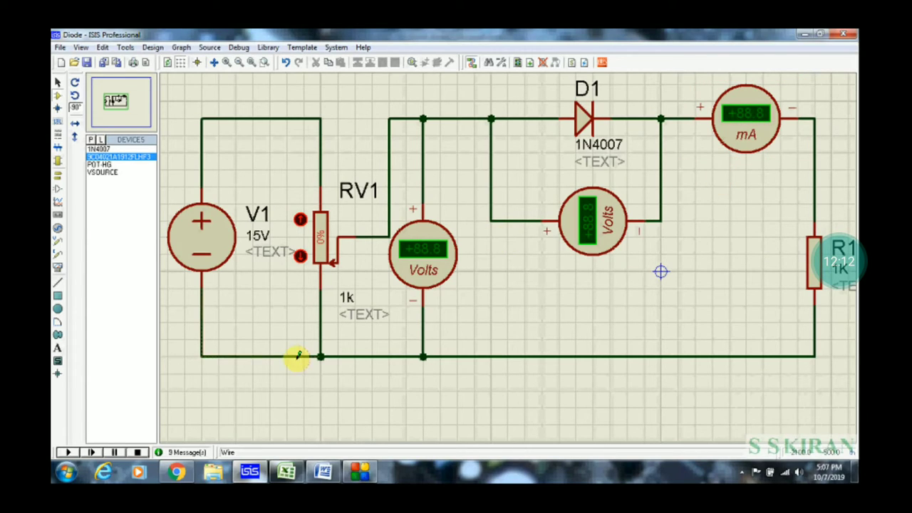
{"action": "left_click", "coordinate": [70, 453]}
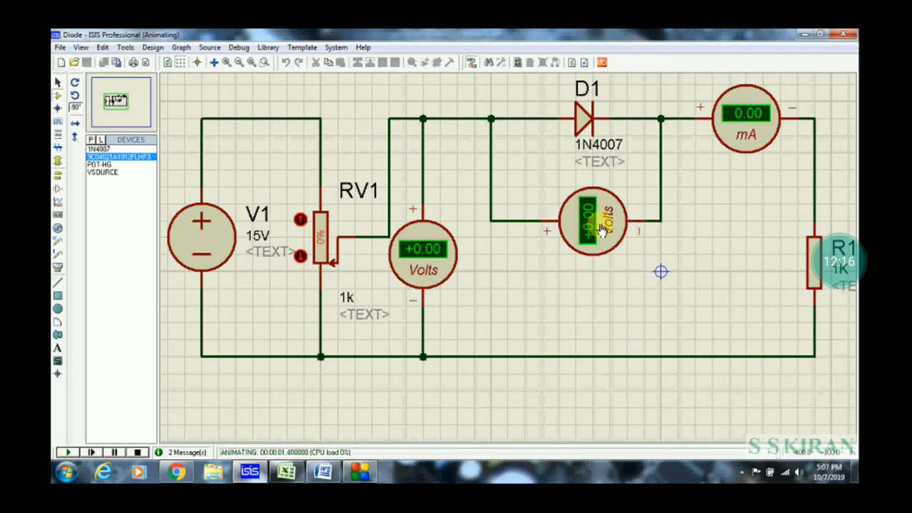
Switch to the Diode Graph workbook in Excel, and enter voltage 0 and current 0 in cells B3 and C3.
{"action": "key", "text": "alt+Tab"}
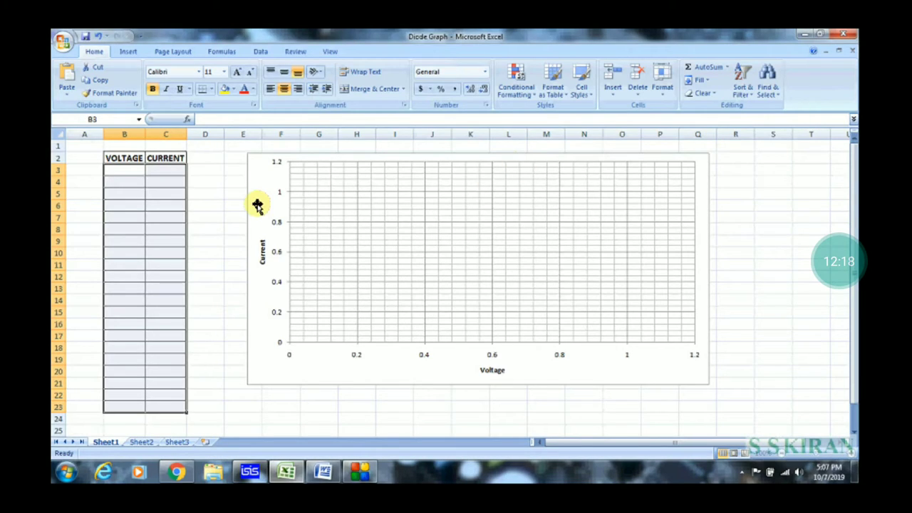
{"action": "left_click", "coordinate": [140, 171]}
{"action": "type", "text": "0"}
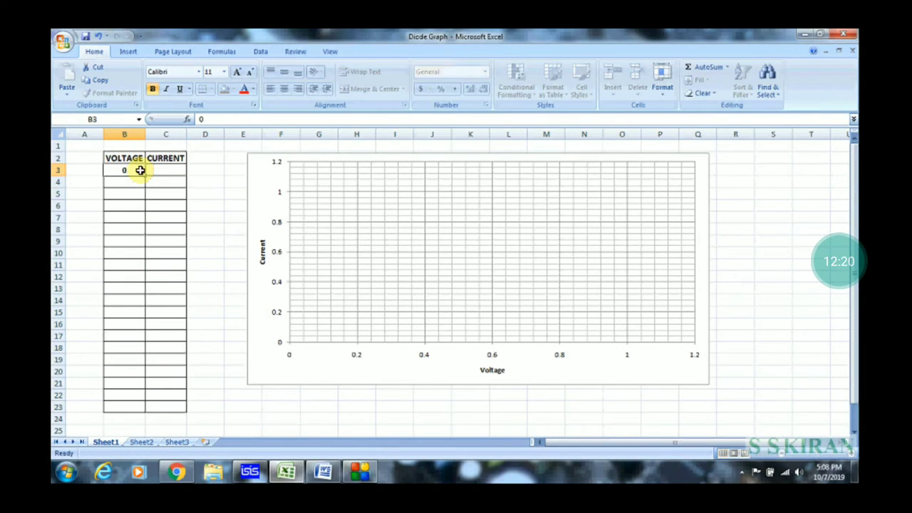
{"action": "key", "text": "Return"}
{"action": "key", "text": "Up"}
{"action": "key", "text": "Right"}
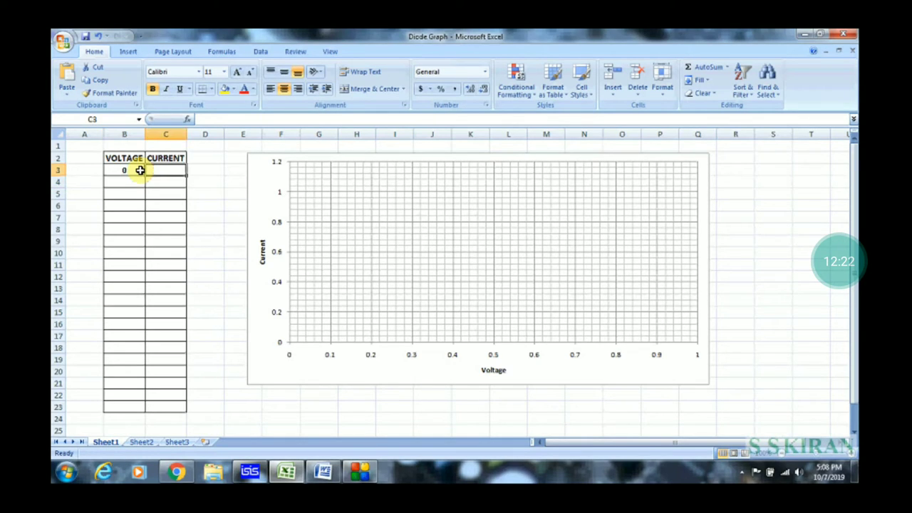
{"action": "type", "text": "0"}
{"action": "key", "text": "Return"}
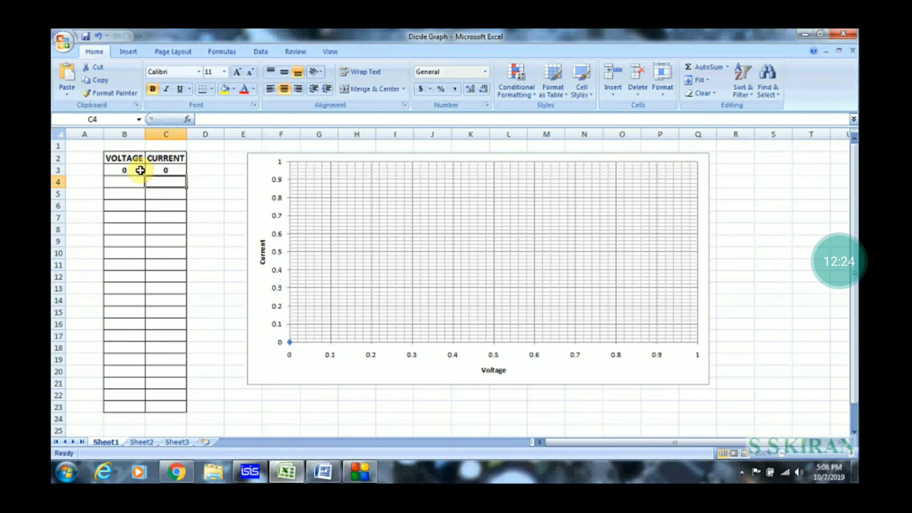
Set RV1 one step above 0% in ISIS, and enter voltage 0.15 and current 0 in row 4 of the Excel table.
{"action": "left_click", "coordinate": [130, 181]}
{"action": "key", "text": "alt+Tab"}
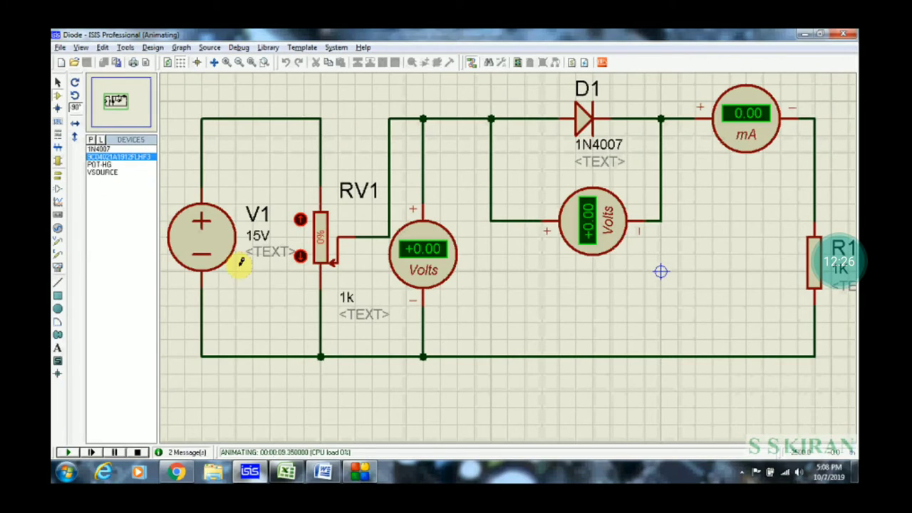
{"action": "left_click", "coordinate": [302, 221]}
{"action": "left_click", "coordinate": [303, 222]}
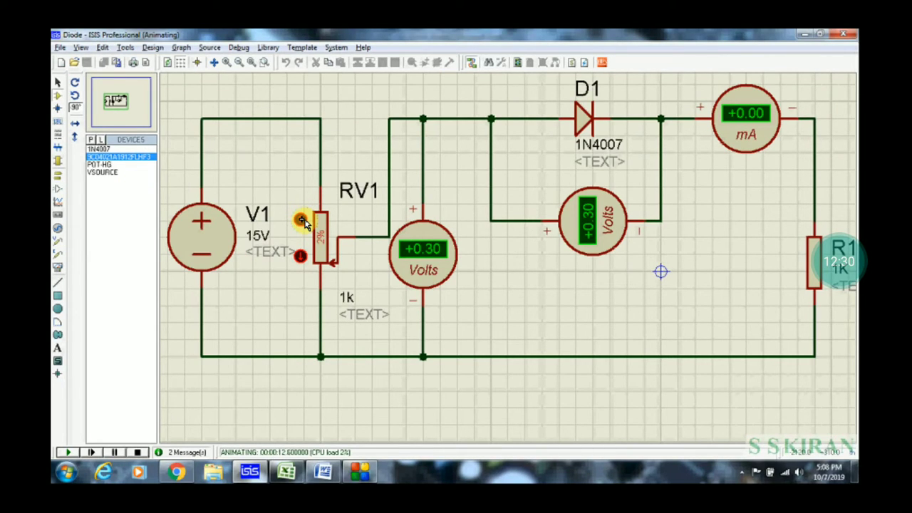
{"action": "left_click", "coordinate": [300, 257]}
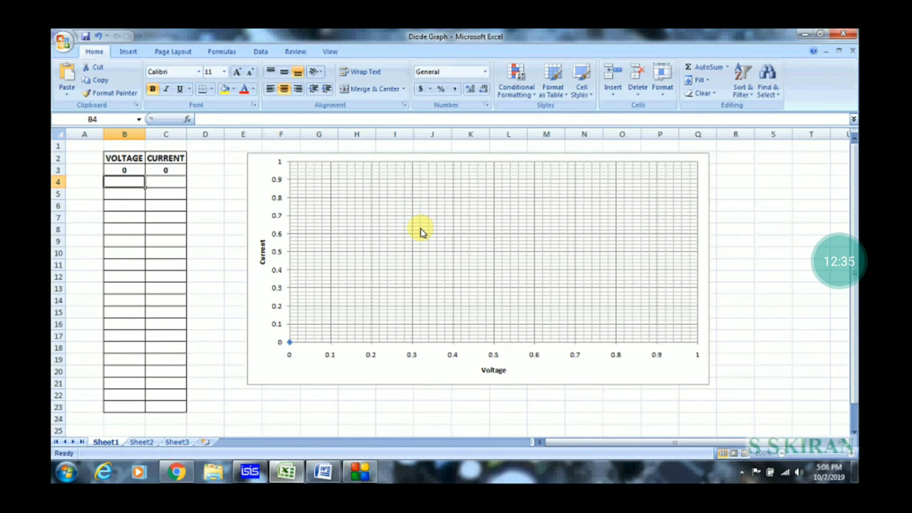
{"action": "type", "text": "0.15"}
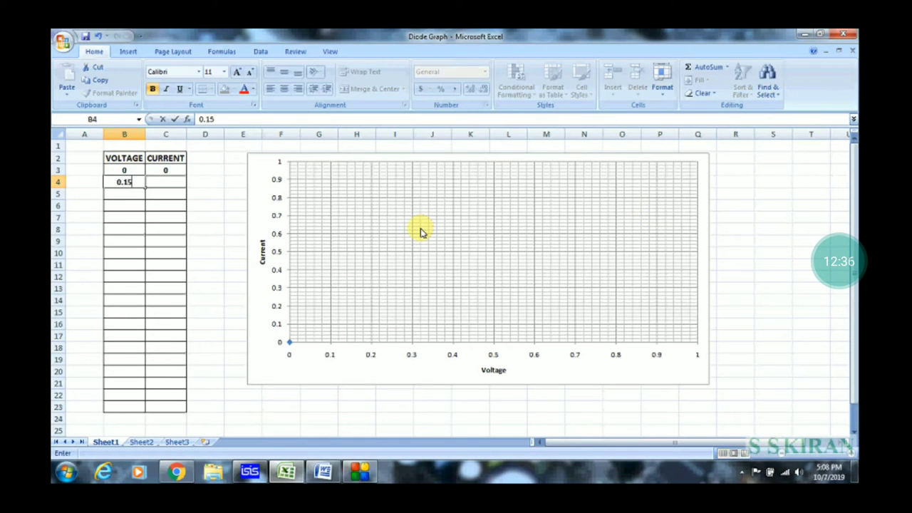
{"action": "key", "text": "Tab"}
{"action": "type", "text": "0"}
{"action": "key", "text": "Return"}
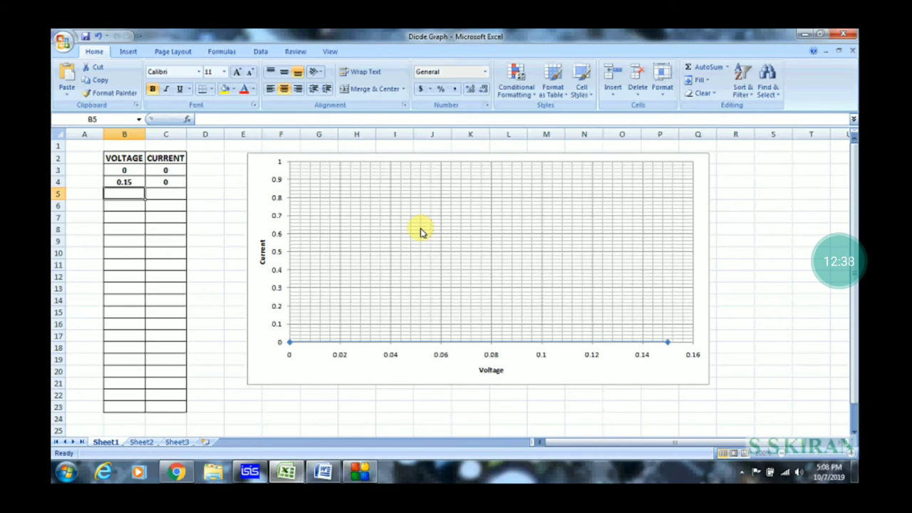
Raise RV1 to 2% in ISIS, and enter voltage 0.30 and current 0 in row 5 of the Excel table.
{"action": "key", "text": "alt+Tab"}
{"action": "left_click", "coordinate": [301, 219]}
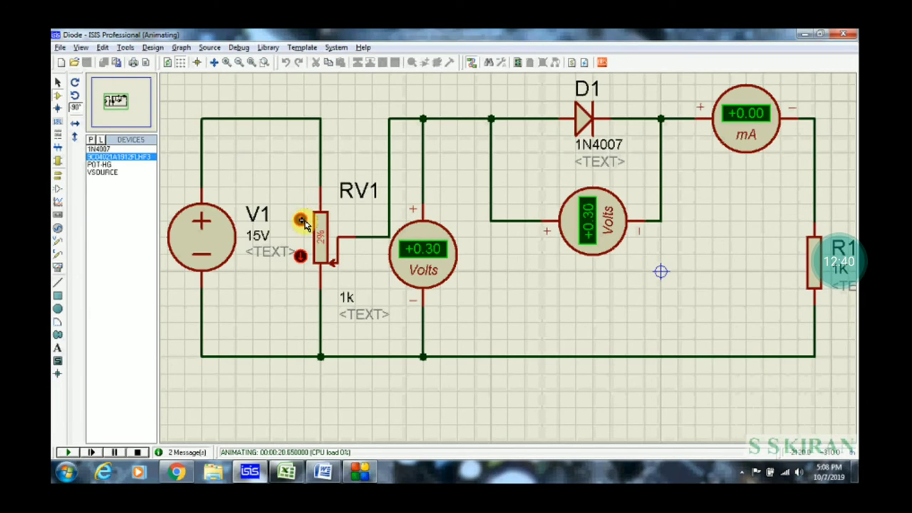
{"action": "key", "text": "alt+Tab"}
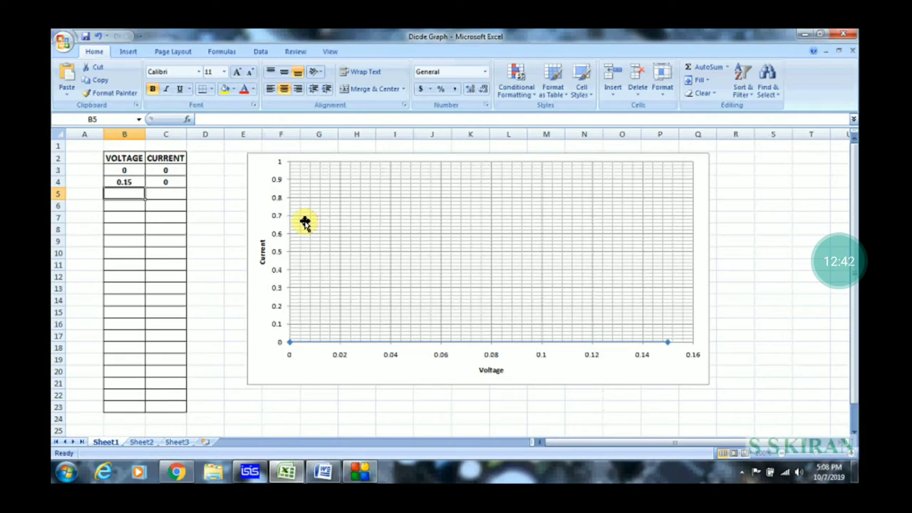
{"action": "type", "text": "0.30"}
{"action": "key", "text": "Tab"}
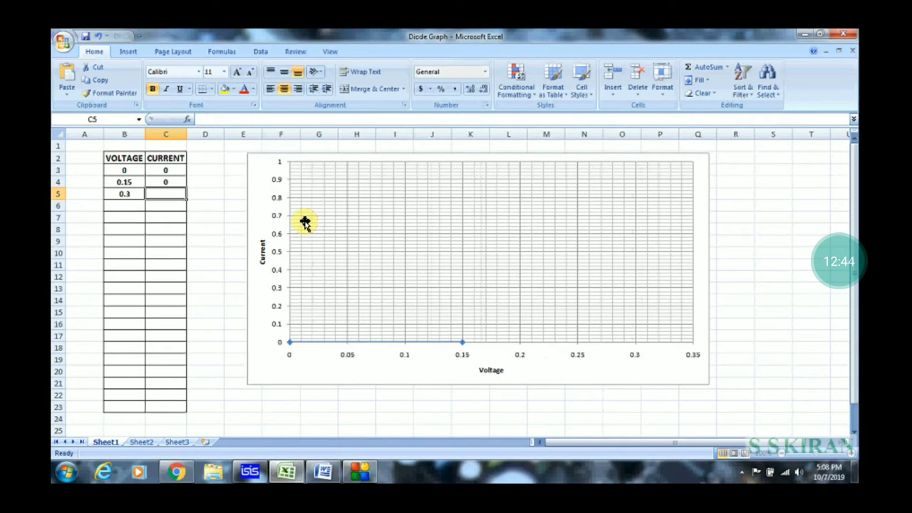
{"action": "type", "text": "0"}
{"action": "key", "text": "Return"}
Raise RV1 to 3% in ISIS, and enter voltage 0.42 and current 0.02 in row 6 of the Excel table.
{"action": "key", "text": "alt+Tab"}
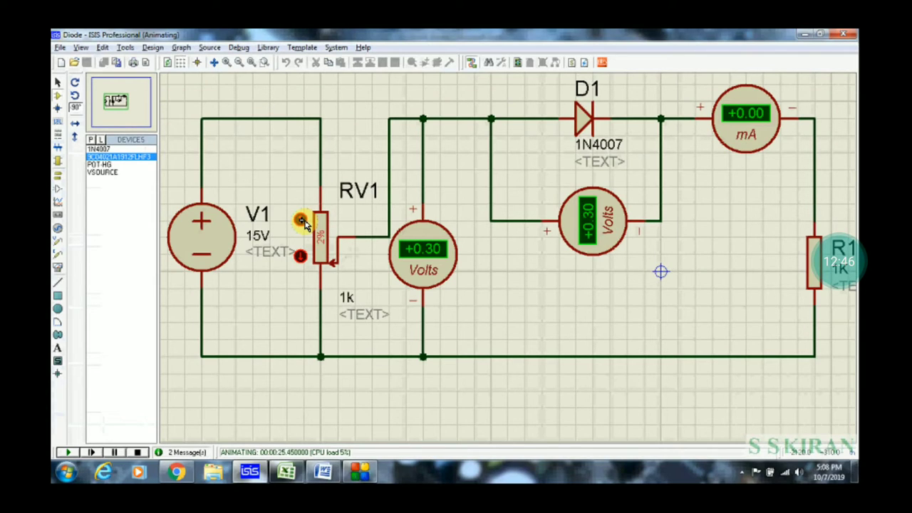
{"action": "left_click", "coordinate": [301, 221]}
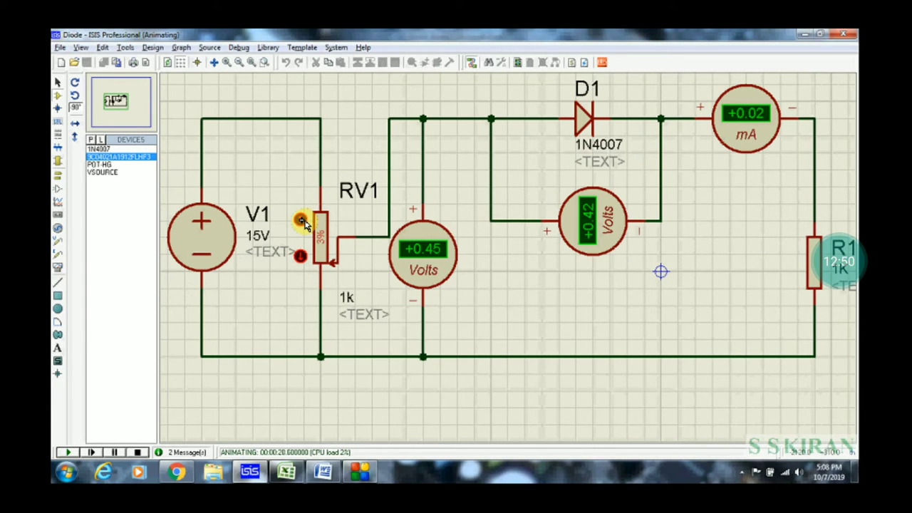
{"action": "key", "text": "alt+Tab"}
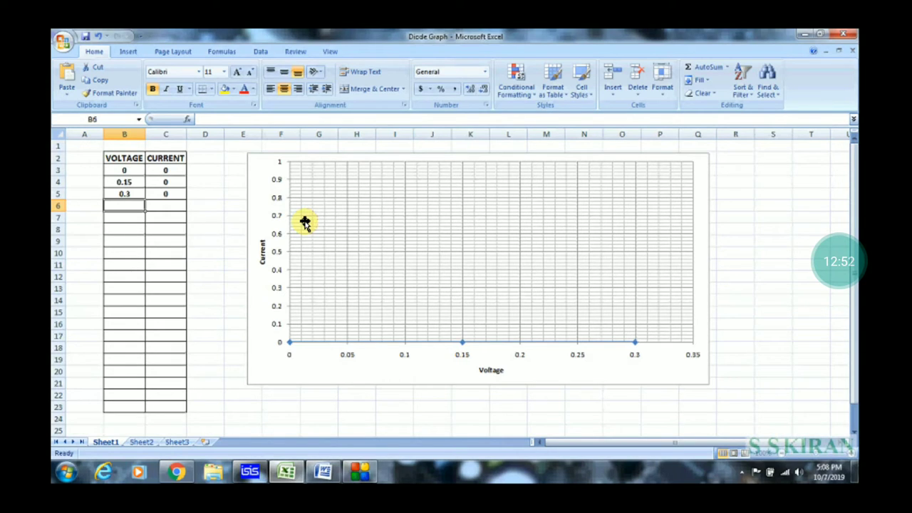
{"action": "type", "text": "0.42"}
{"action": "key", "text": "Return"}
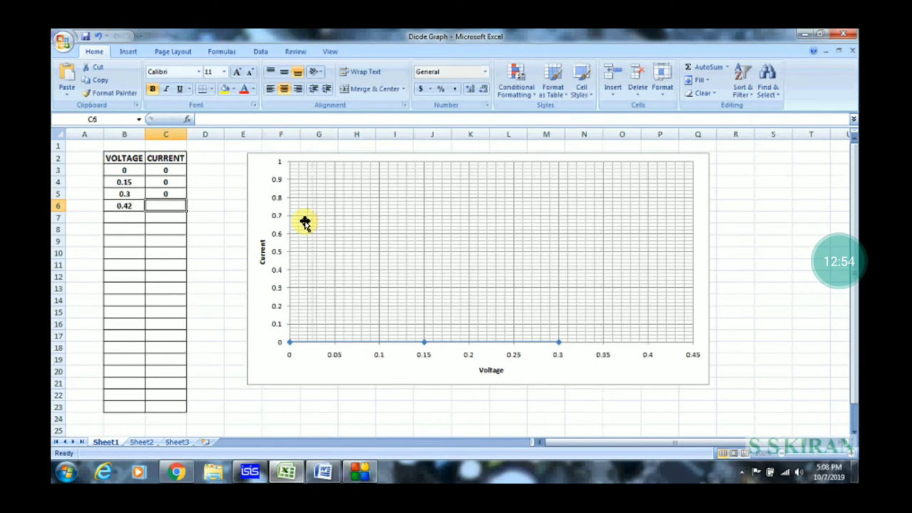
{"action": "type", "text": "0.02"}
{"action": "key", "text": "Return"}
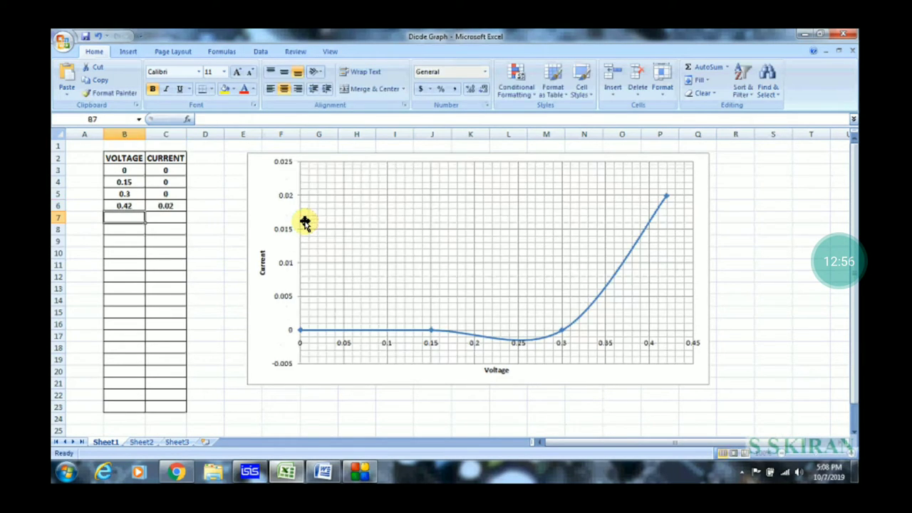
Set RV1 to 4% in ISIS, and enter voltage 0.48 and current 0.11 in row 7 of the Excel table.
{"action": "key", "text": "alt+Tab"}
{"action": "left_click", "coordinate": [301, 221]}
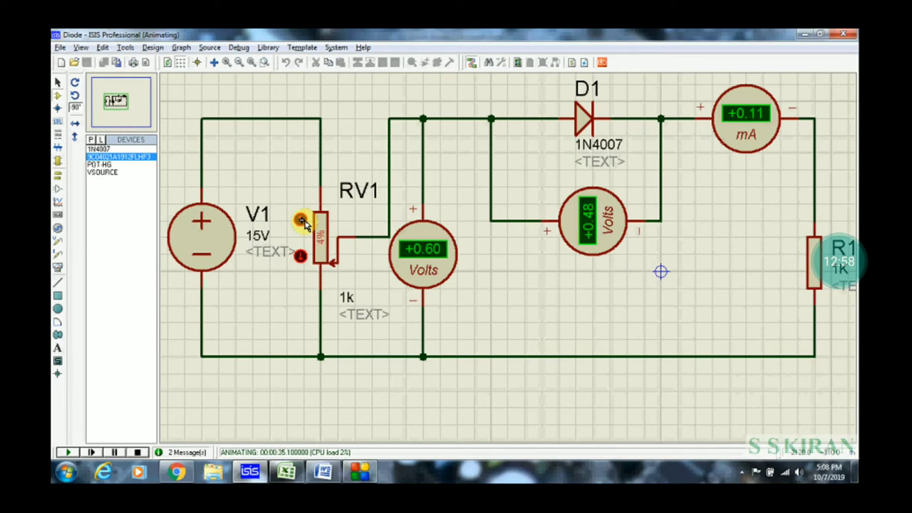
{"action": "left_click", "coordinate": [301, 221]}
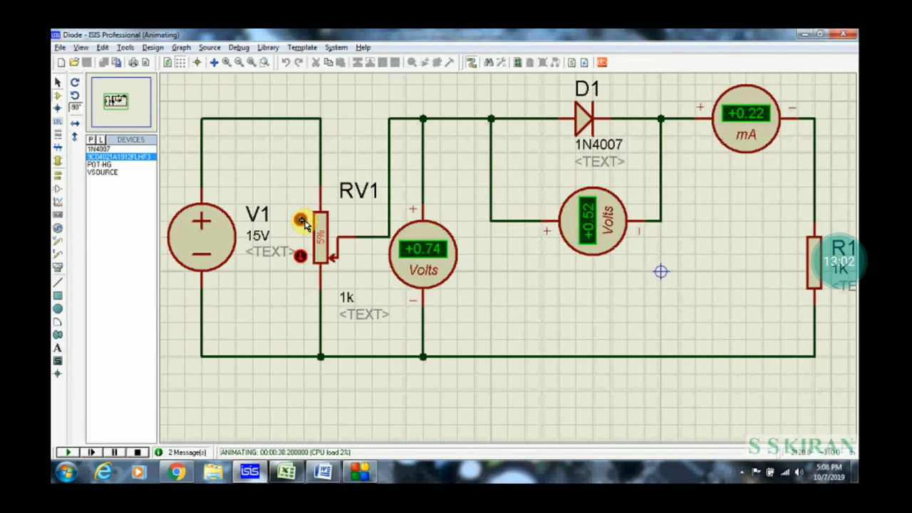
{"action": "left_click", "coordinate": [302, 257]}
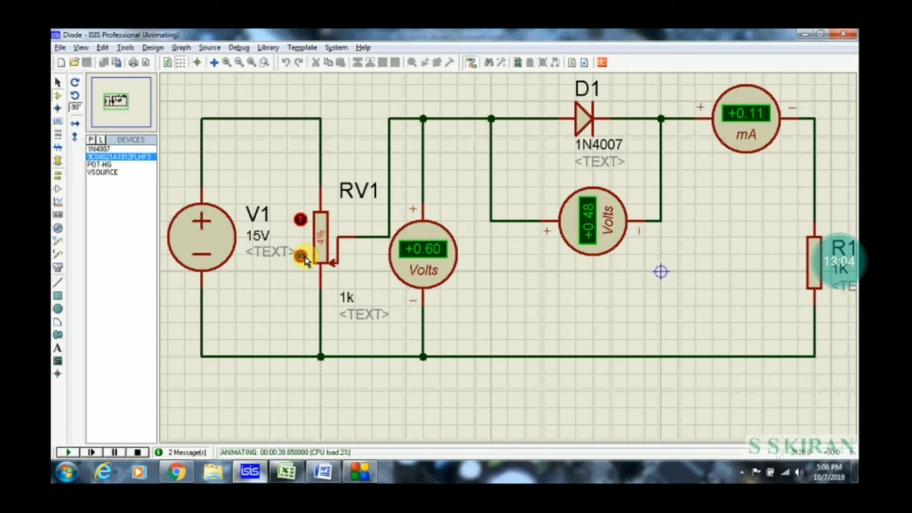
{"action": "key", "text": "alt+Tab"}
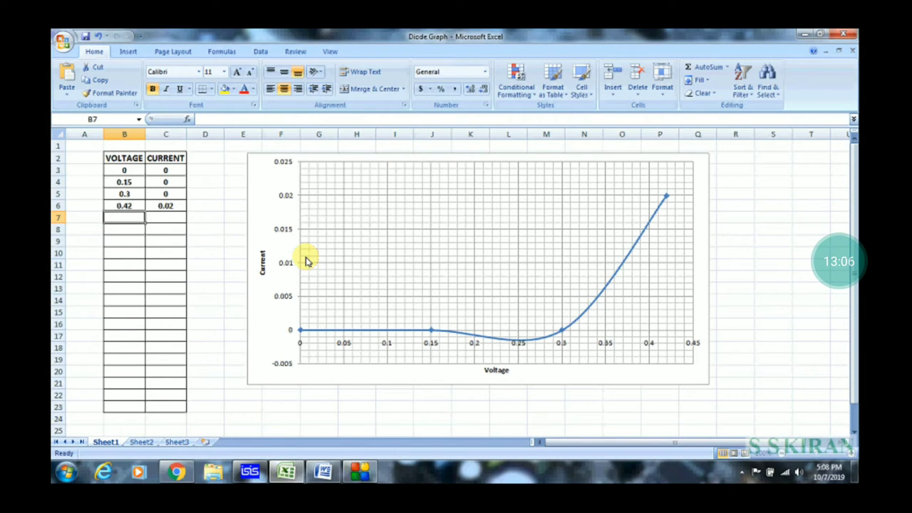
{"action": "type", "text": "0.46"}
{"action": "key", "text": "Tab"}
{"action": "key", "text": "alt+Tab"}
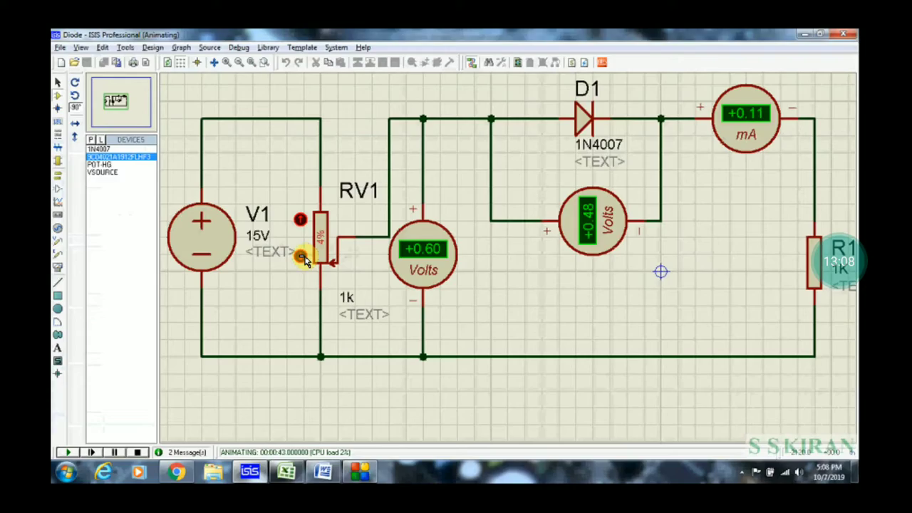
{"action": "key", "text": "alt+Tab"}
{"action": "type", "text": "0.11"}
{"action": "key", "text": "Return"}
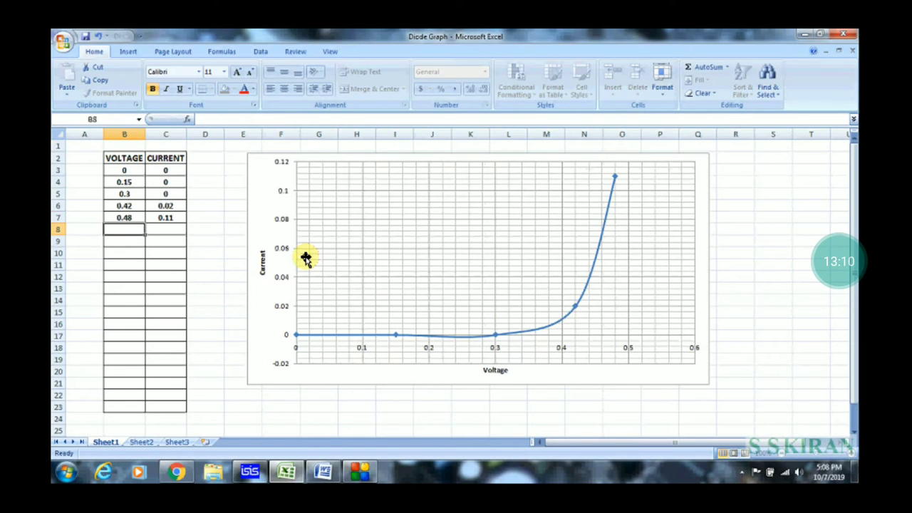
{"action": "key", "text": "alt+Tab"}
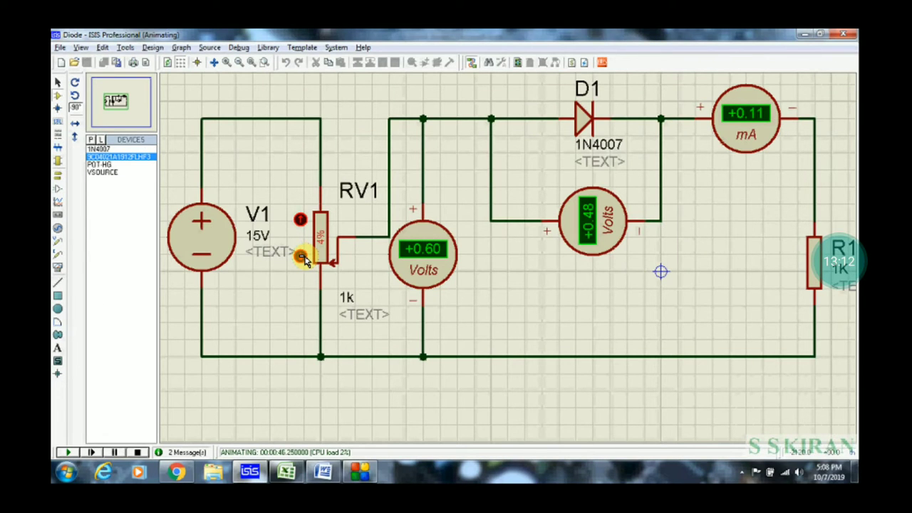
{"action": "left_click", "coordinate": [302, 258]}
{"action": "left_click", "coordinate": [302, 257]}
{"action": "key", "text": "alt+Tab"}
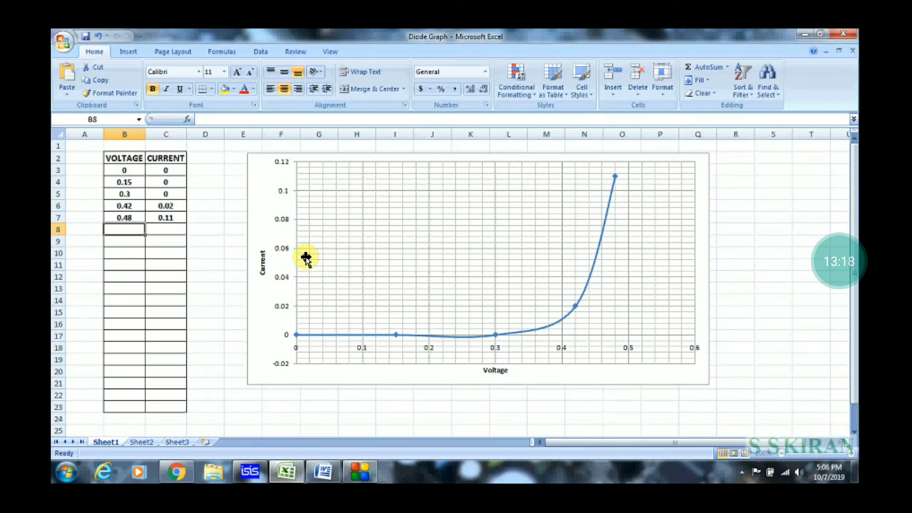
Set RV1 to 5% in ISIS, and enter voltage 0.52 and current 0.22 in row 8 of the Excel table.
{"action": "key", "text": "alt+Tab"}
{"action": "left_click", "coordinate": [301, 222]}
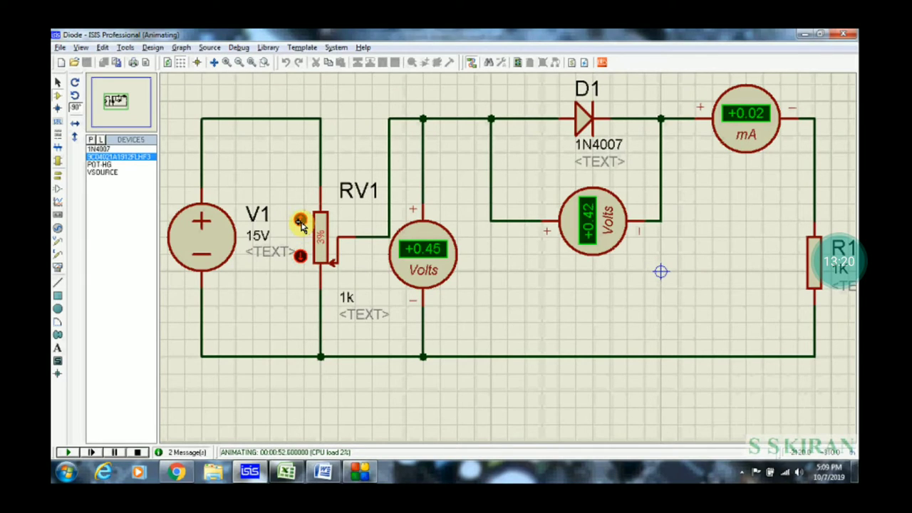
{"action": "left_click", "coordinate": [301, 223]}
{"action": "left_click", "coordinate": [301, 223]}
{"action": "key", "text": "alt+Tab"}
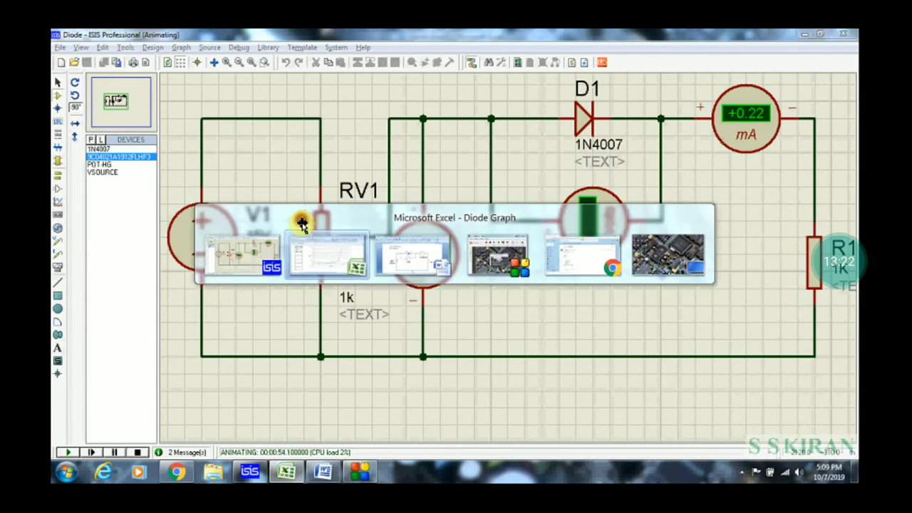
{"action": "type", "text": "0.52"}
{"action": "key", "text": "Tab"}
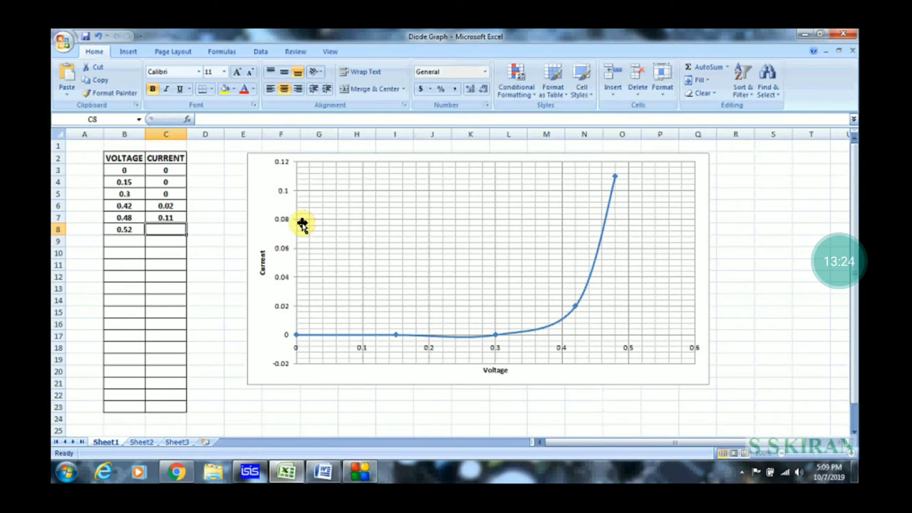
{"action": "key", "text": "alt+Tab"}
{"action": "key", "text": "alt+Tab"}
{"action": "type", "text": "0.22"}
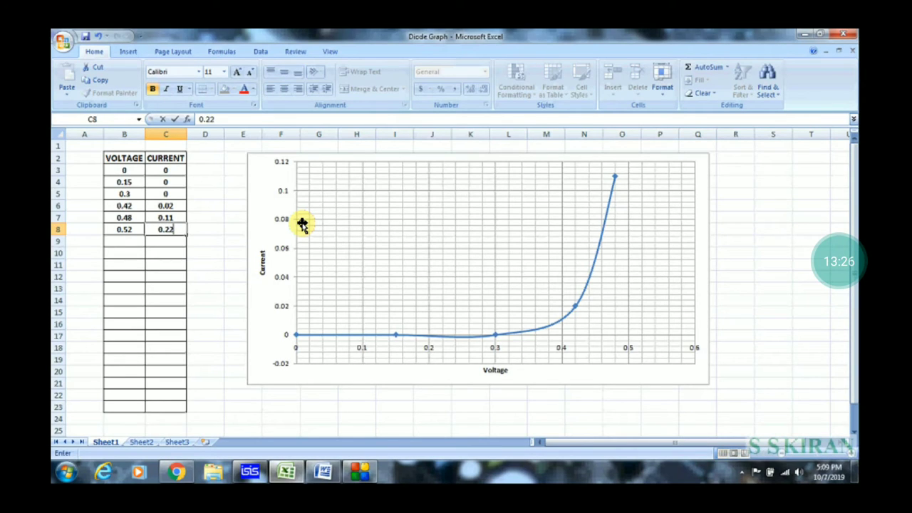
{"action": "key", "text": "Return"}
Raise RV1 to 7% in ISIS, and enter voltage 0.55 and current 0.47 in row 9 of the Excel table.
{"action": "key", "text": "alt+Tab"}
{"action": "left_click", "coordinate": [301, 222]}
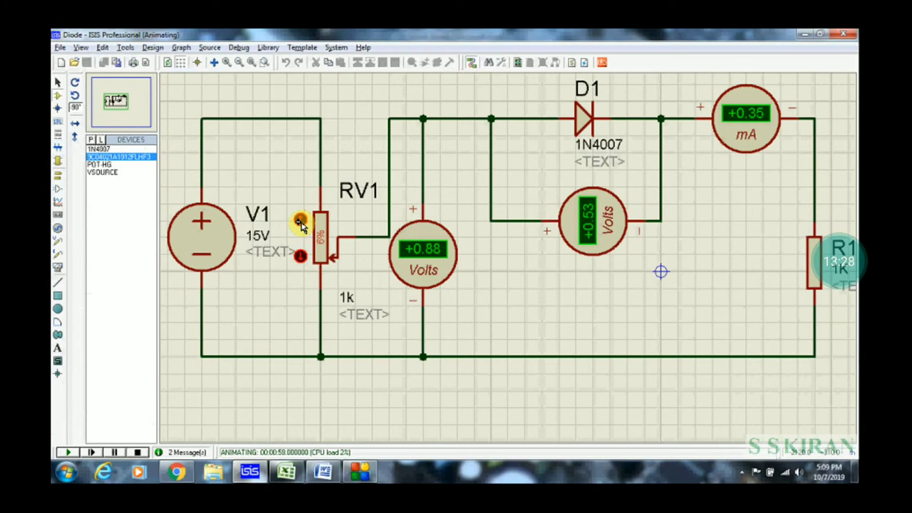
{"action": "left_click", "coordinate": [300, 222]}
{"action": "key", "text": "alt+Tab"}
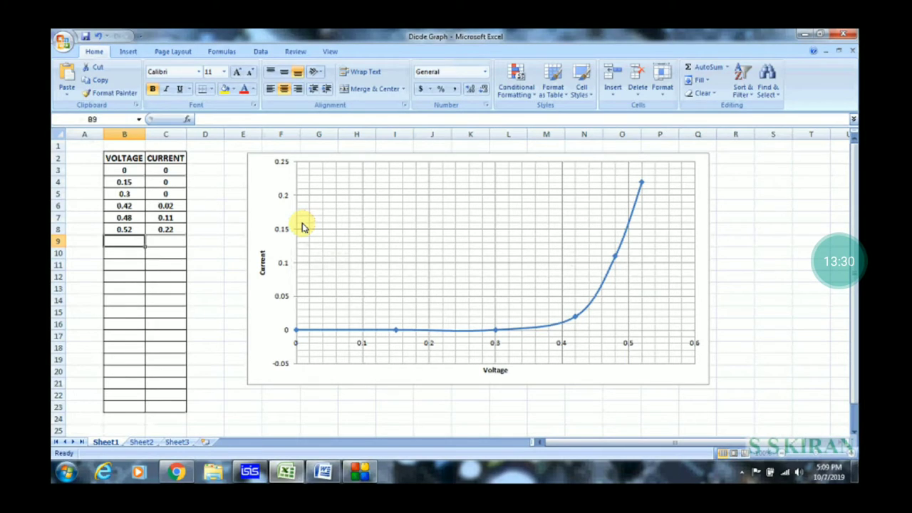
{"action": "type", "text": "0.55"}
{"action": "key", "text": "Tab"}
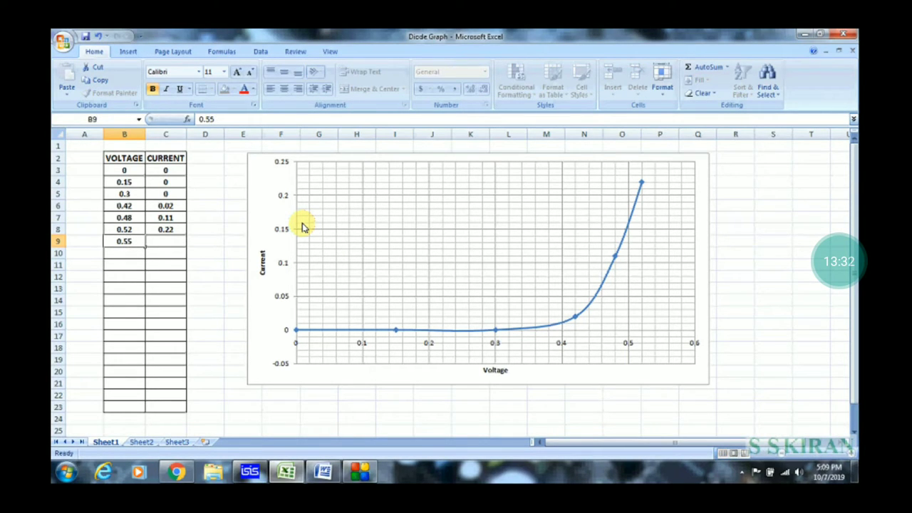
{"action": "key", "text": "alt+Tab"}
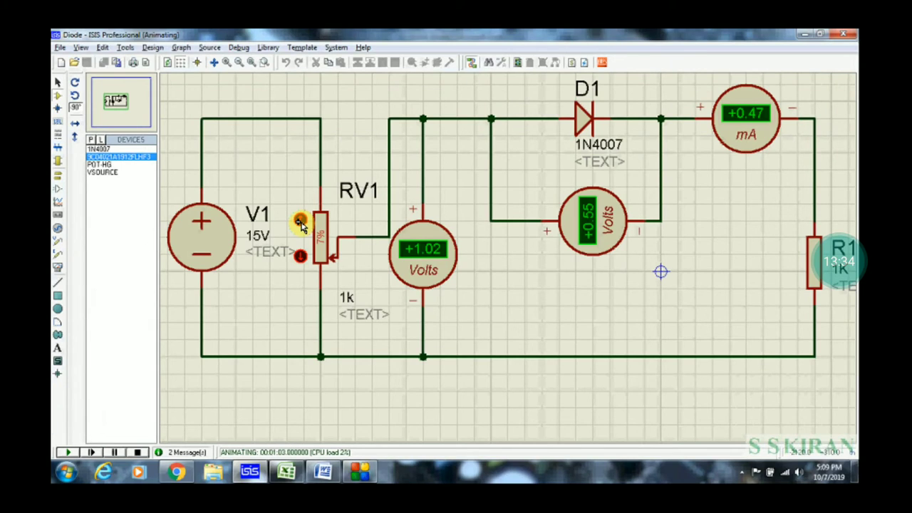
{"action": "key", "text": "alt+Tab"}
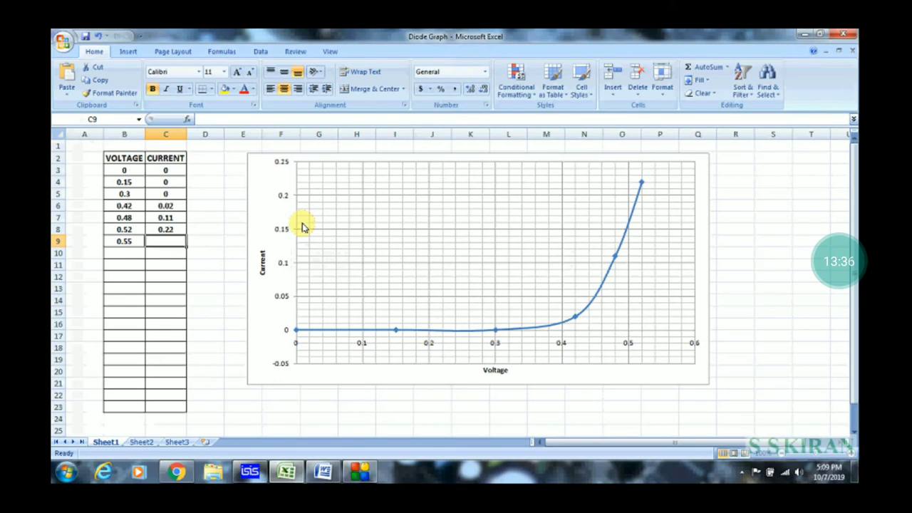
{"action": "type", "text": "0.47"}
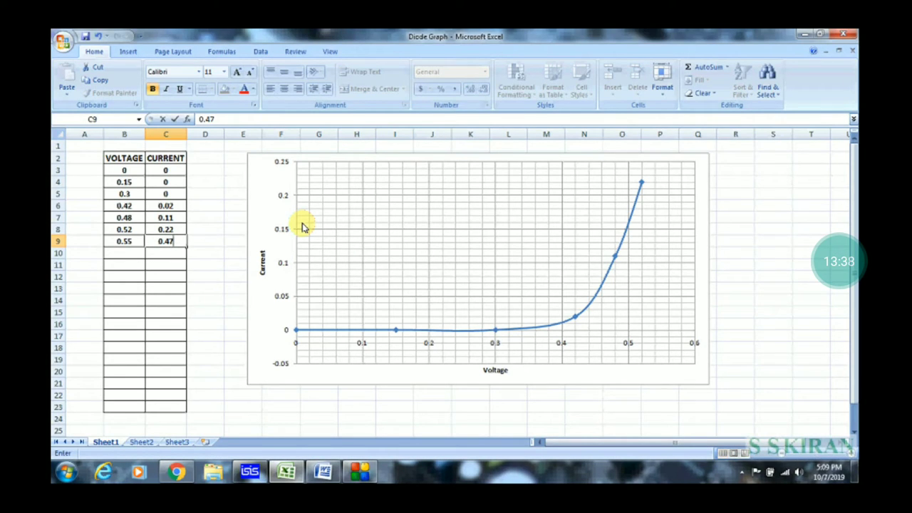
{"action": "key", "text": "Return"}
Raise RV1 to 10% in ISIS, and enter voltage 0.58 and current 0.85 in row 10 of the Excel table.
{"action": "type", "text": "."}
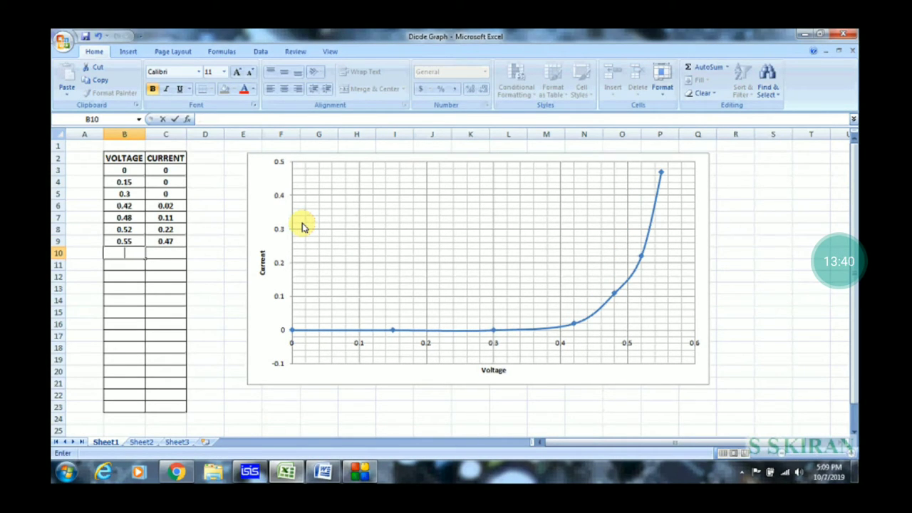
{"action": "key", "text": "alt+Tab"}
{"action": "left_click", "coordinate": [300, 220]}
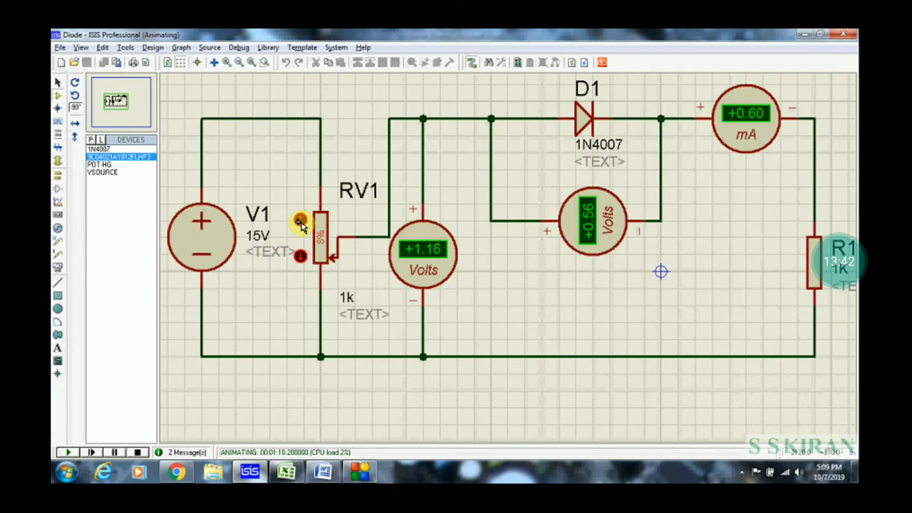
{"action": "left_click", "coordinate": [301, 221]}
{"action": "left_click", "coordinate": [300, 221]}
{"action": "key", "text": "alt+Tab"}
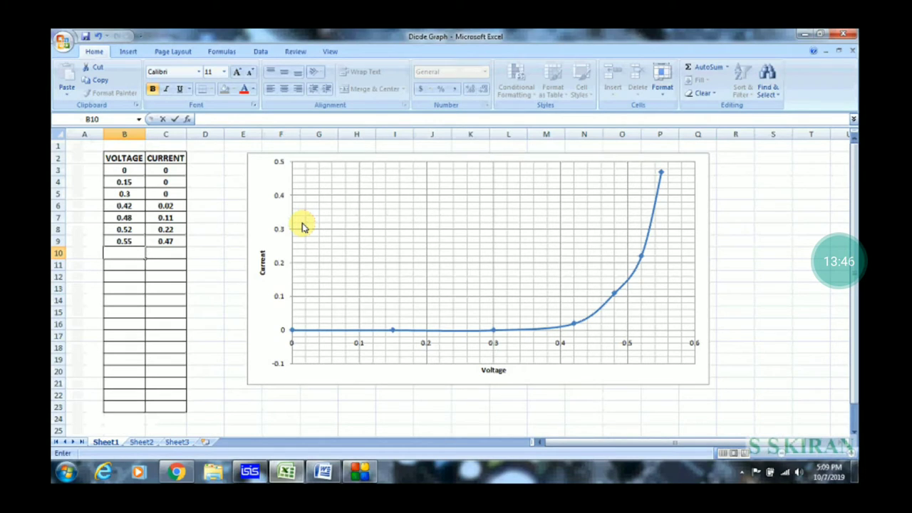
{"action": "type", "text": "0.58"}
{"action": "key", "text": "Tab"}
{"action": "key", "text": "alt+Tab"}
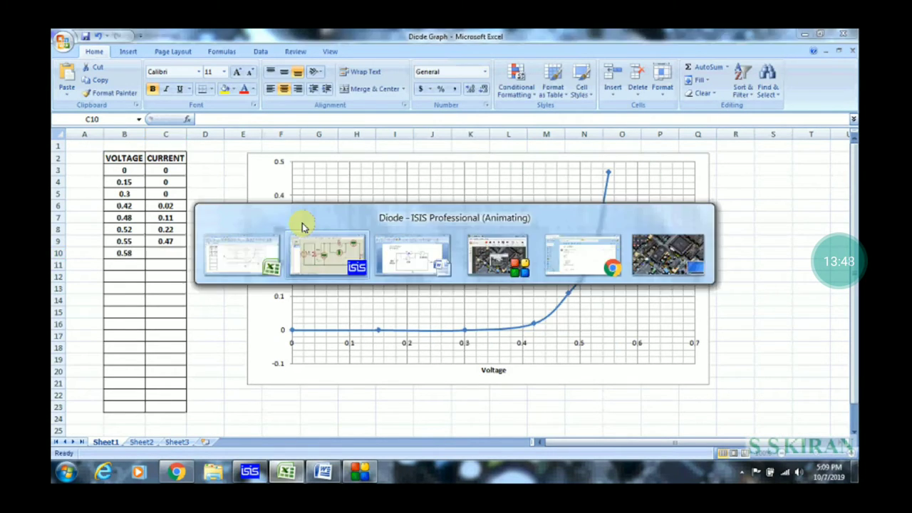
{"action": "key", "text": "alt+Tab"}
{"action": "type", "text": "0."}
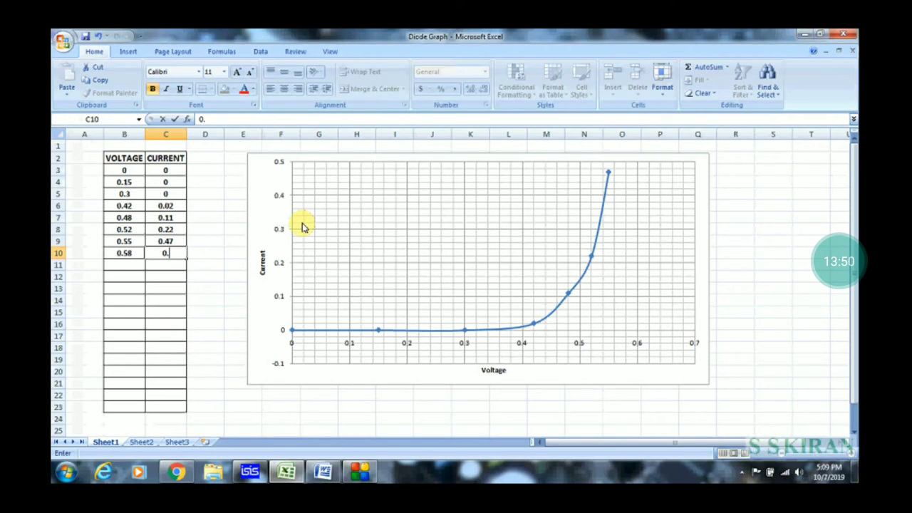
{"action": "type", "text": "85"}
{"action": "key", "text": "Return"}
Raise RV1 to 14% in ISIS, and enter voltage 0.60 and current 1.34 in row 11 of the Excel table.
{"action": "key", "text": "alt+Tab"}
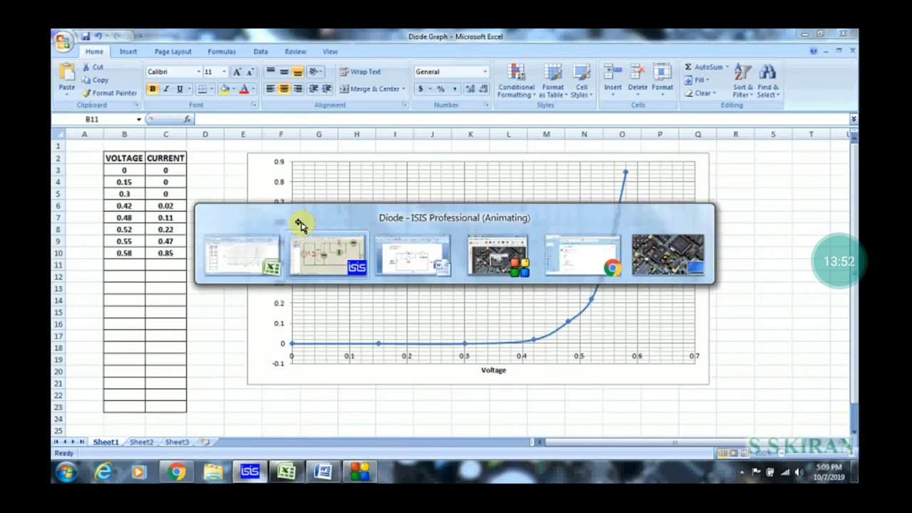
{"action": "key", "text": "alt+Tab"}
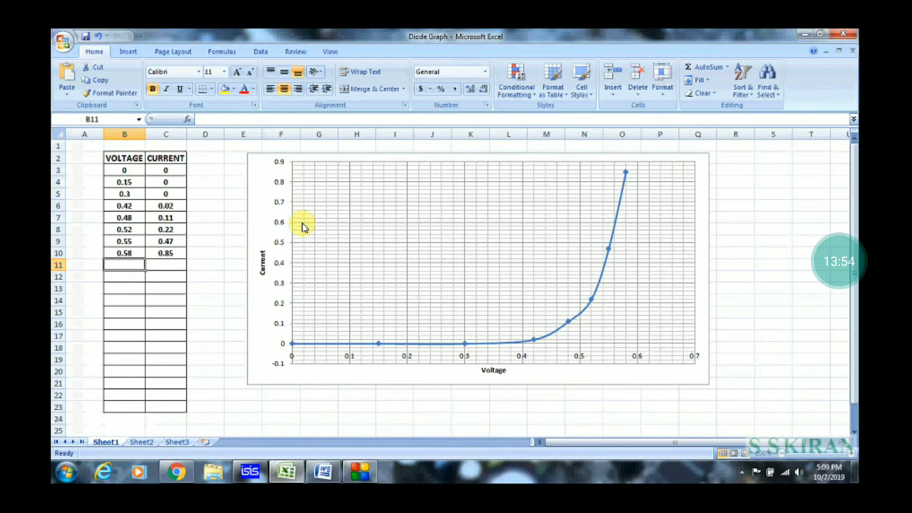
{"action": "key", "text": "alt+Tab"}
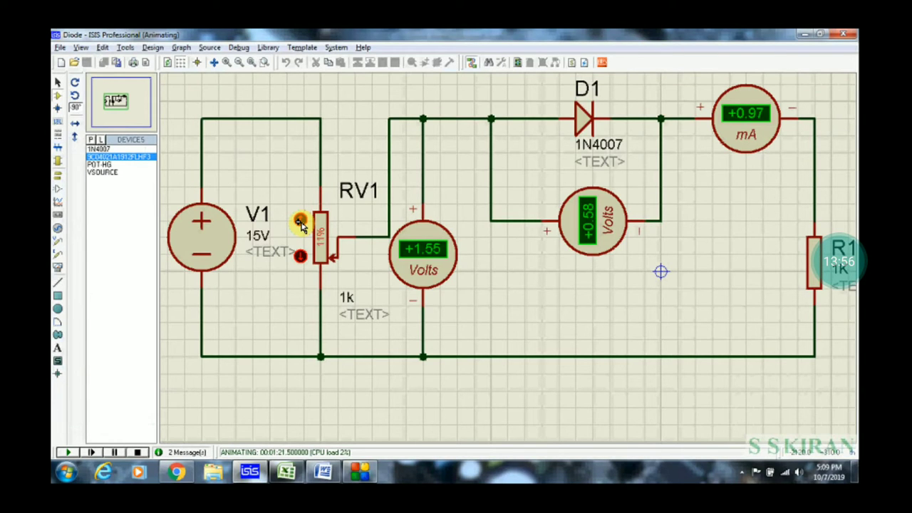
{"action": "left_click", "coordinate": [300, 222]}
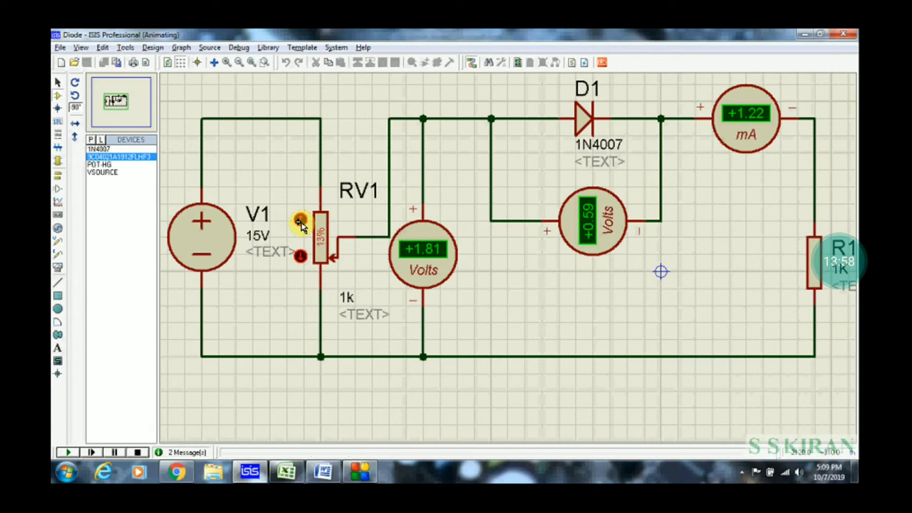
{"action": "key", "text": "alt+Tab"}
{"action": "type", "text": "0.60"}
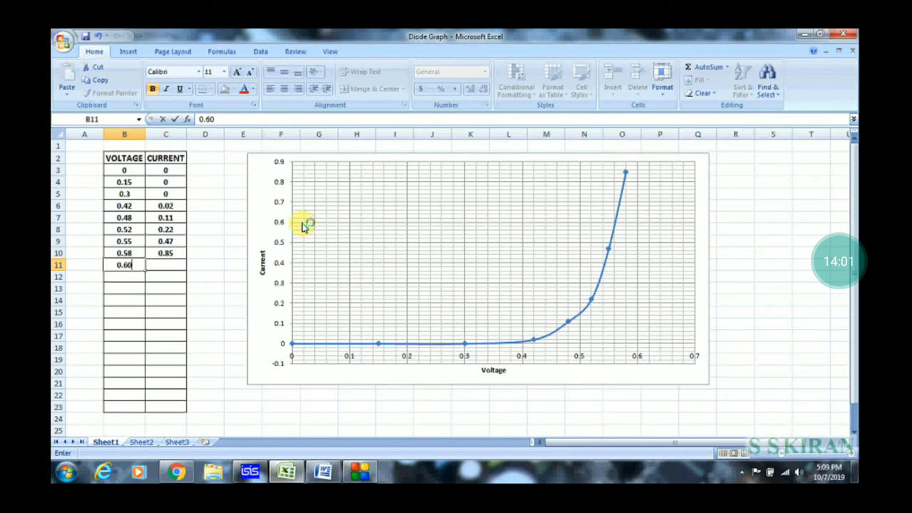
{"action": "key", "text": "Tab"}
{"action": "key", "text": "alt+Tab"}
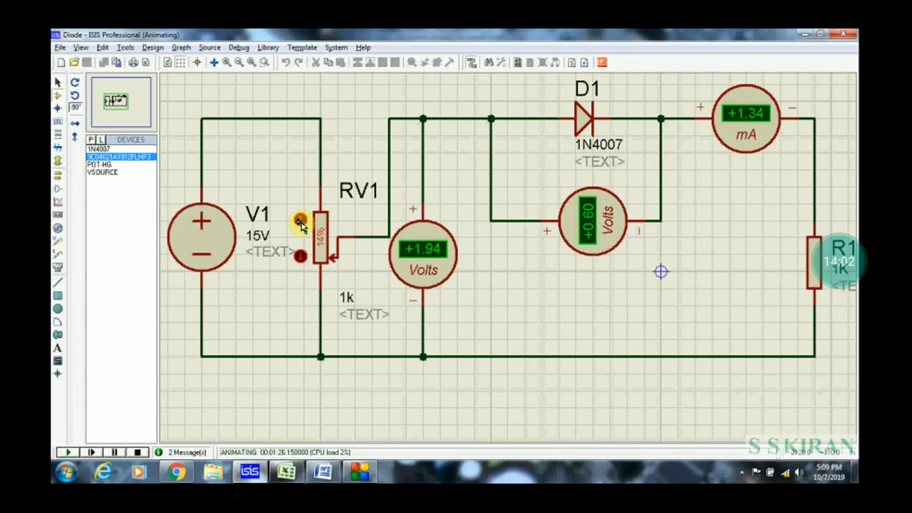
{"action": "key", "text": "alt+Tab"}
{"action": "type", "text": "1."}
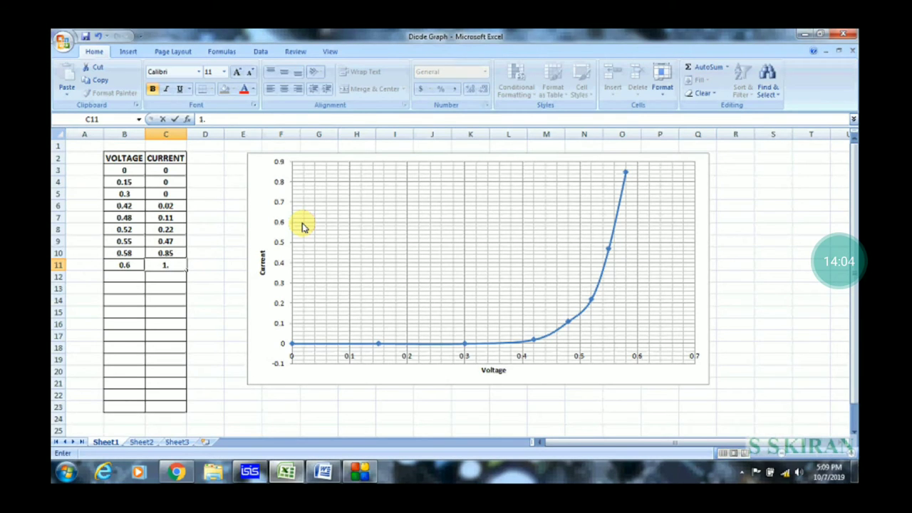
{"action": "type", "text": "34"}
{"action": "key", "text": "Return"}
Raise RV1 to 17% in ISIS, and enter voltage 0.61 and current 1.70 in row 12 of the Excel table.
{"action": "key", "text": "alt+Tab"}
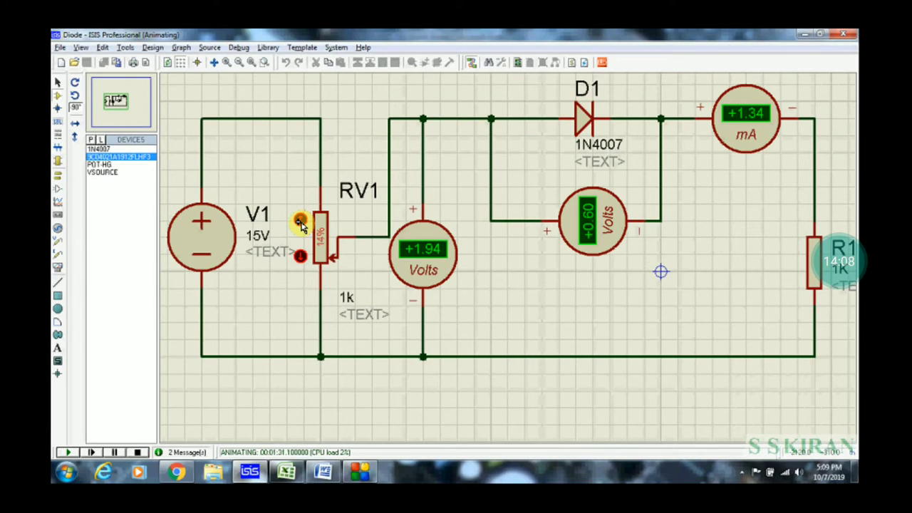
{"action": "left_click", "coordinate": [301, 223]}
{"action": "left_click", "coordinate": [301, 222]}
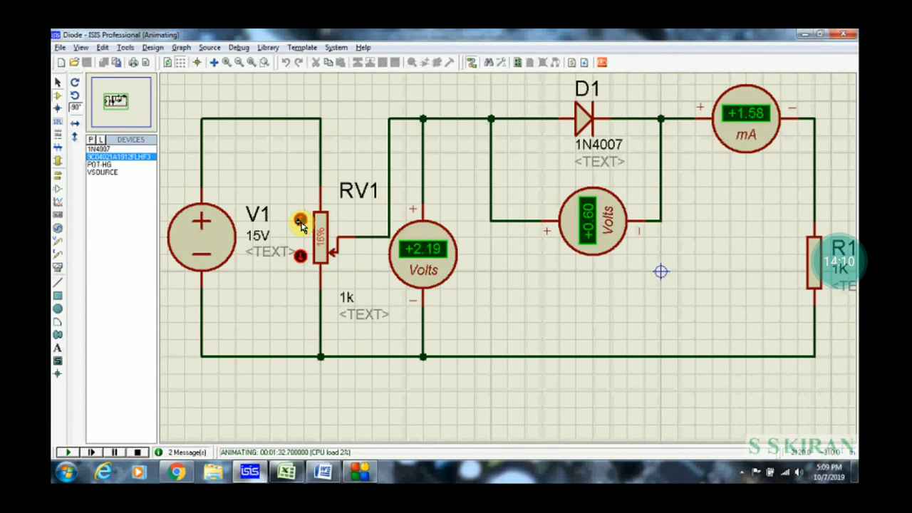
{"action": "left_click", "coordinate": [301, 222]}
{"action": "key", "text": "alt+Tab"}
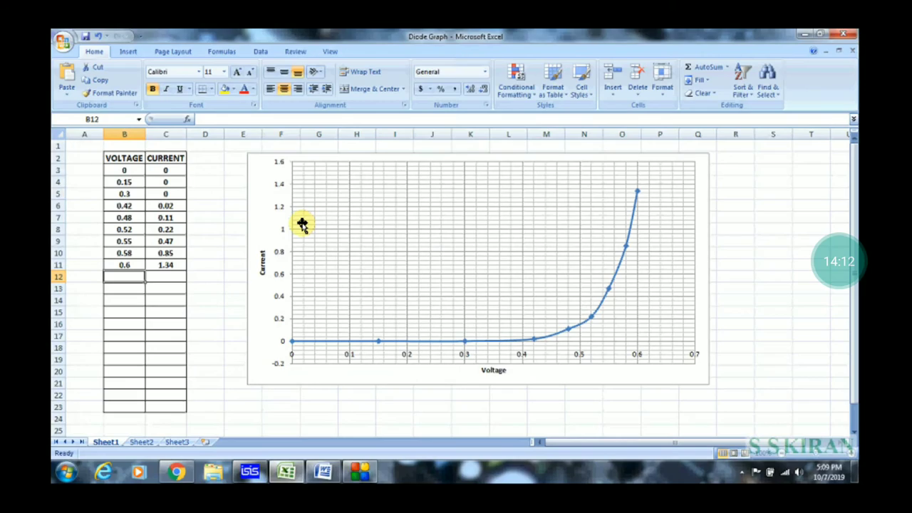
{"action": "type", "text": "0.61"}
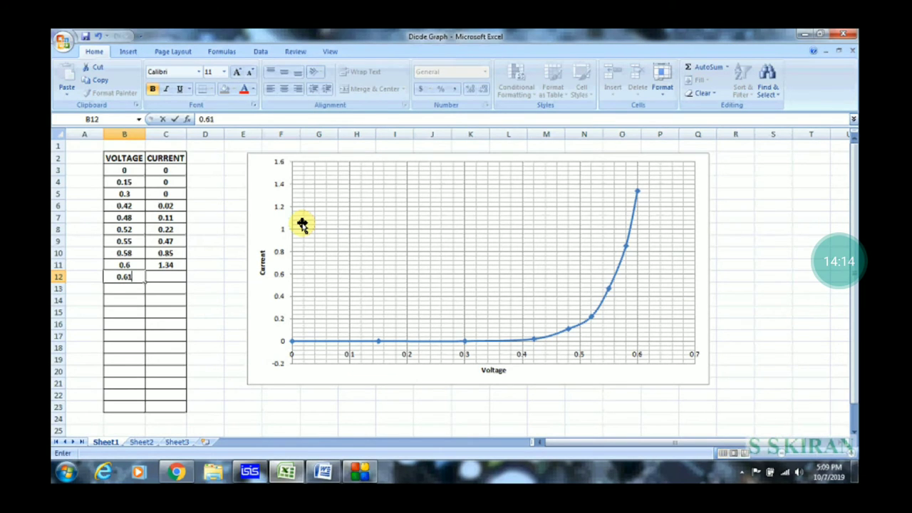
{"action": "key", "text": "Tab"}
{"action": "key", "text": "alt+Tab"}
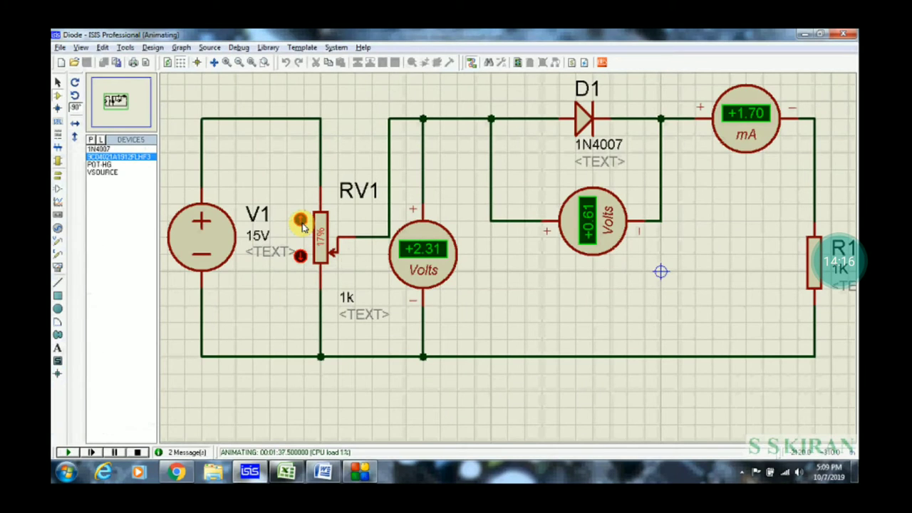
{"action": "key", "text": "alt+Tab"}
{"action": "type", "text": "1"}
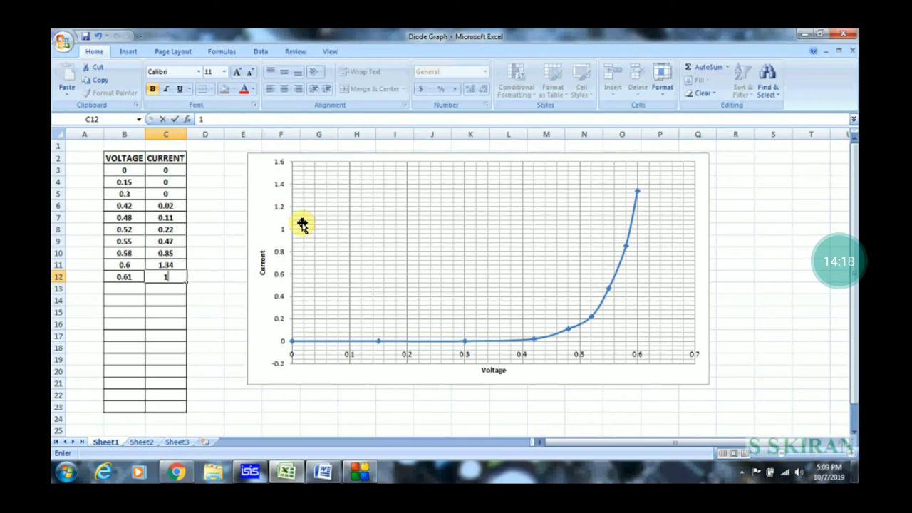
{"action": "type", "text": ".70"}
{"action": "key", "text": "Return"}
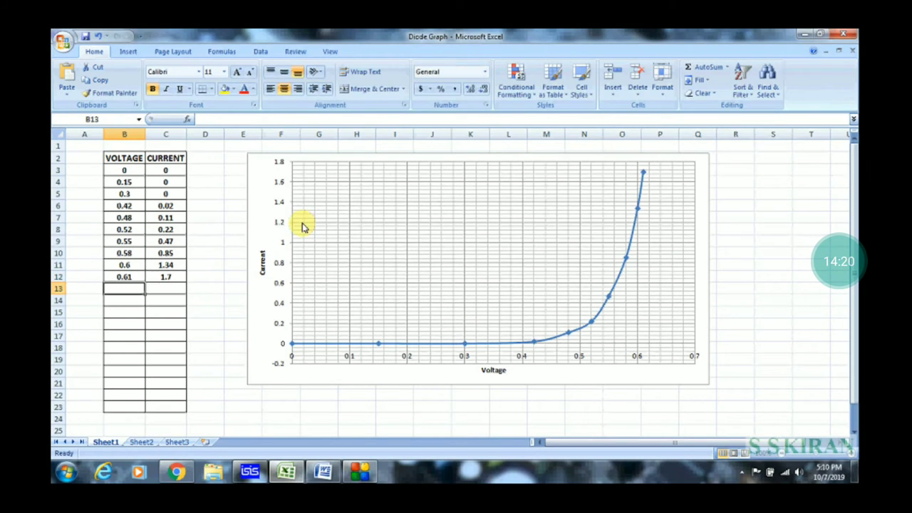
Switch to ISIS and raise the RV1 potentiometer to 20%.
{"action": "key", "text": "alt+Tab"}
{"action": "left_click", "coordinate": [301, 224]}
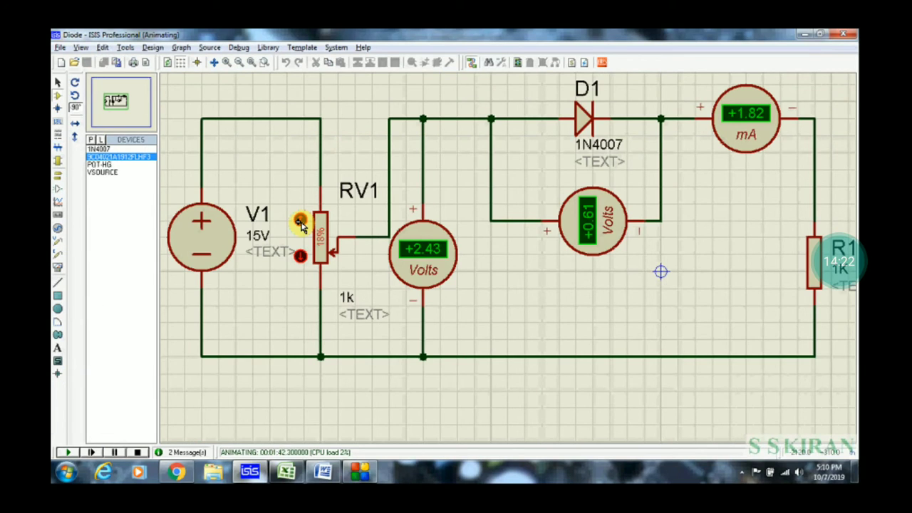
{"action": "key", "text": "alt+Tab"}
{"action": "key", "text": "alt+Tab"}
{"action": "left_click", "coordinate": [301, 225]}
{"action": "left_click", "coordinate": [301, 224]}
Enter voltage 062 and current 2.06 in row 13 of the Excel table.
{"action": "key", "text": "alt+Tab"}
{"action": "type", "text": "062"}
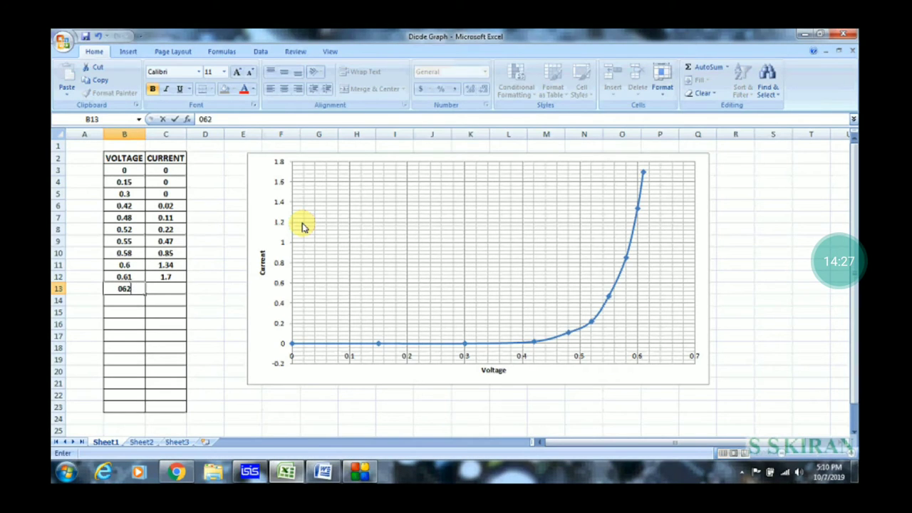
{"action": "key", "text": "Tab"}
{"action": "key", "text": "alt+Tab"}
{"action": "key", "text": "alt+Tab"}
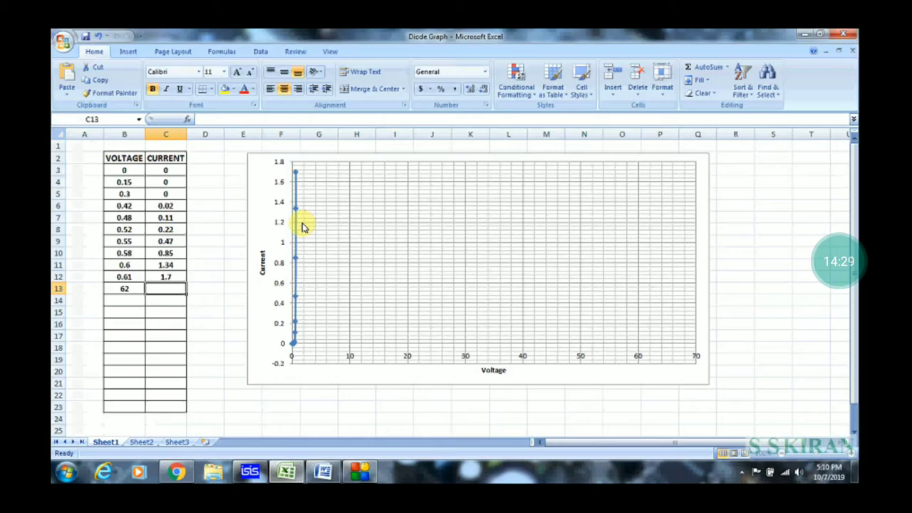
{"action": "type", "text": "2."}
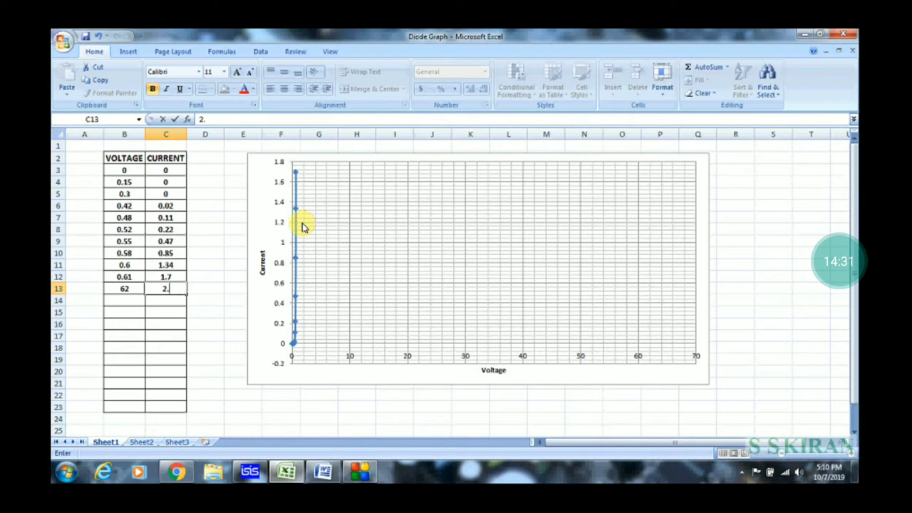
{"action": "key", "text": "alt+Tab"}
{"action": "key", "text": "alt+Tab"}
{"action": "type", "text": ".06"}
{"action": "key", "text": "Return"}
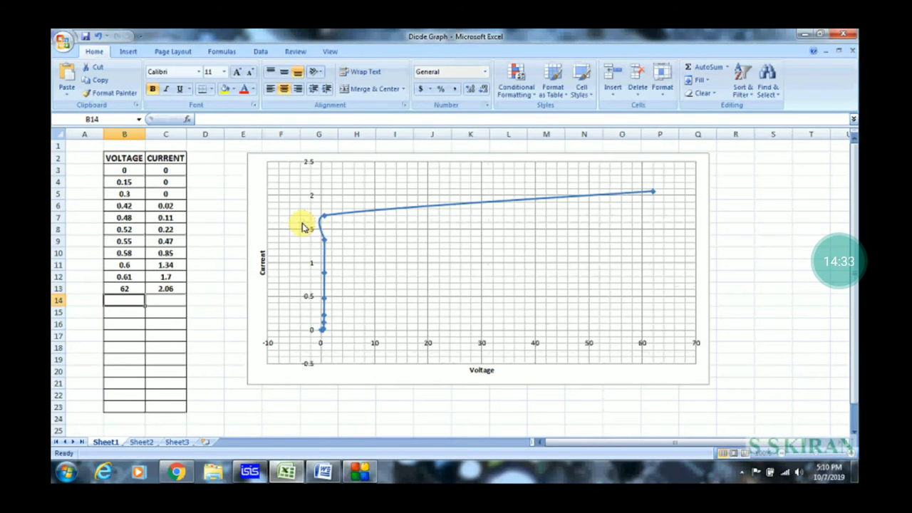
Recheck the diode voltage in ISIS and correct the voltage in cell B13 of the Excel table to 0.62.
{"action": "key", "text": "alt+Tab"}
{"action": "key", "text": "alt+Tab"}
{"action": "key", "text": "Up"}
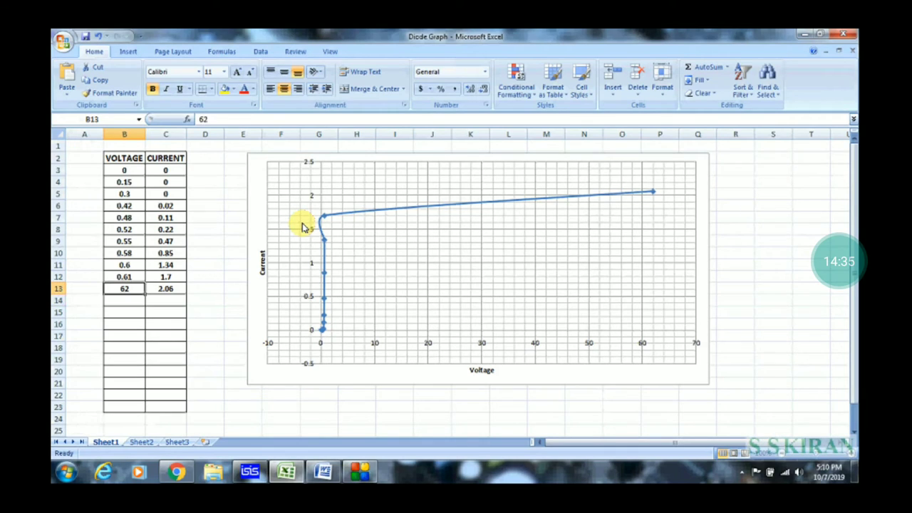
{"action": "type", "text": "0.62"}
{"action": "key", "text": "Return"}
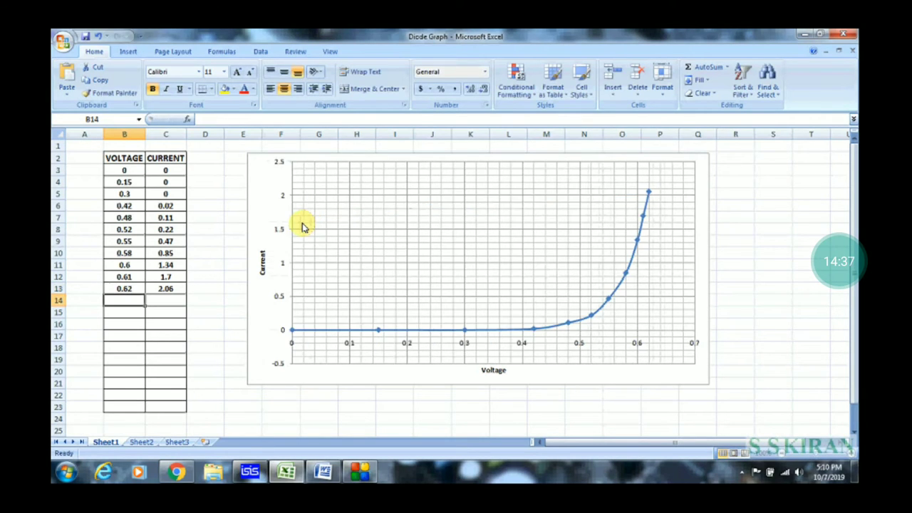
Raise RV1 to 25% in ISIS, and enter voltage 0.63 and current 2.63 in row 14 of the Excel table.
{"action": "key", "text": "alt+Tab"}
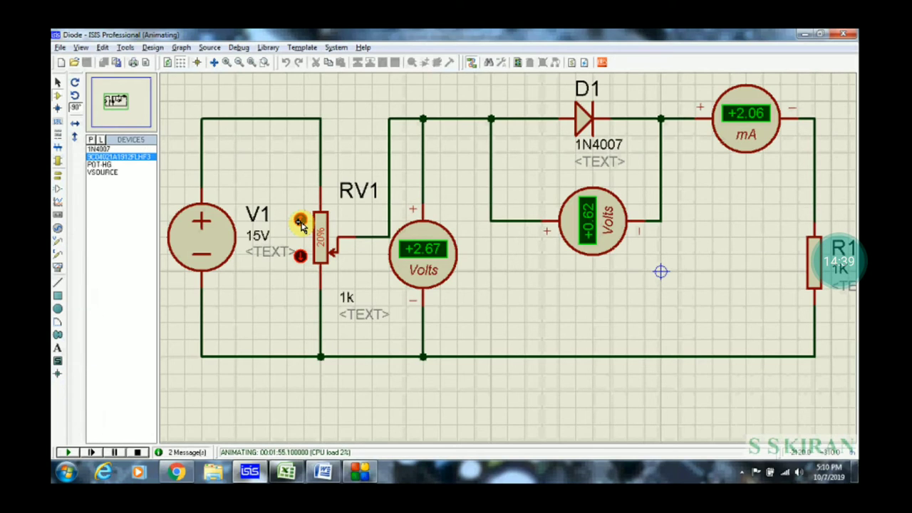
{"action": "left_click", "coordinate": [301, 221]}
{"action": "left_click", "coordinate": [301, 221]}
{"action": "left_click", "coordinate": [301, 221]}
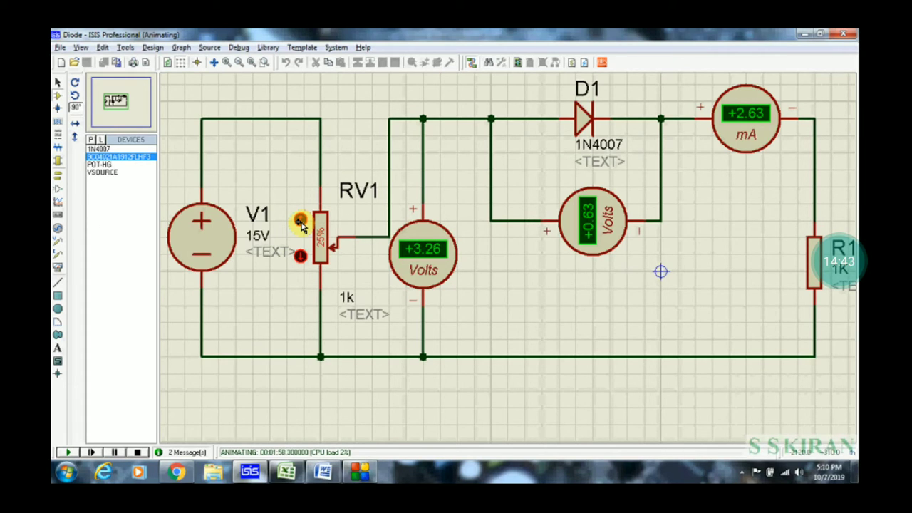
{"action": "key", "text": "alt+Tab"}
{"action": "type", "text": "0"}
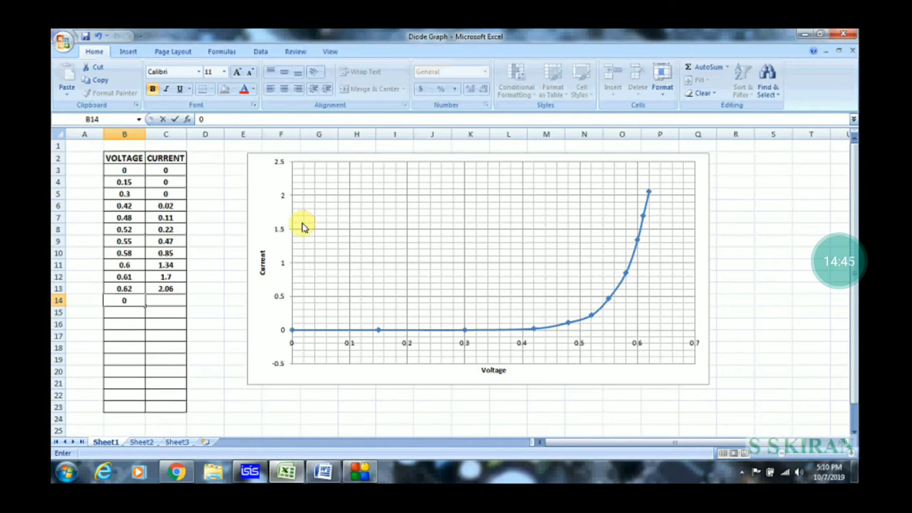
{"action": "type", "text": ".63"}
{"action": "key", "text": "Tab"}
{"action": "key", "text": "alt+Tab"}
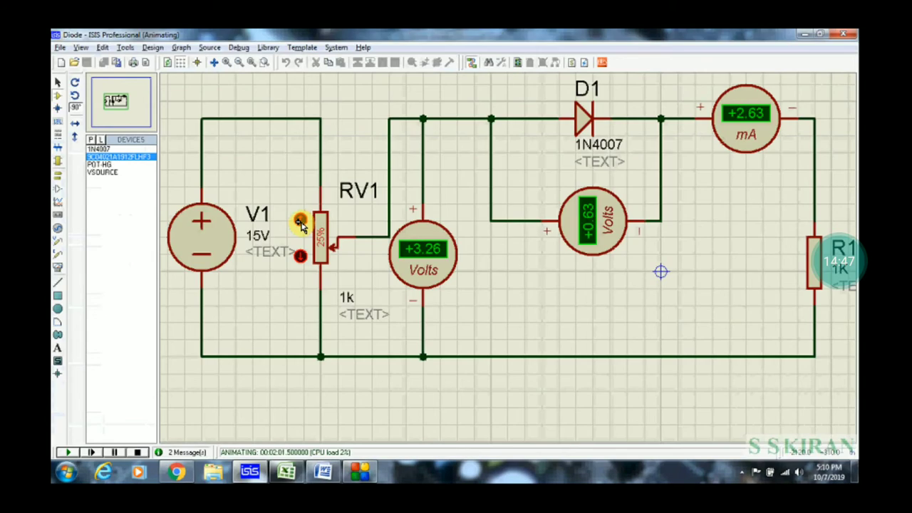
{"action": "key", "text": "alt+Tab"}
{"action": "type", "text": "2.6"}
Switch to ISIS and raise the RV1 potentiometer to 30%.
{"action": "key", "text": "alt+Tab"}
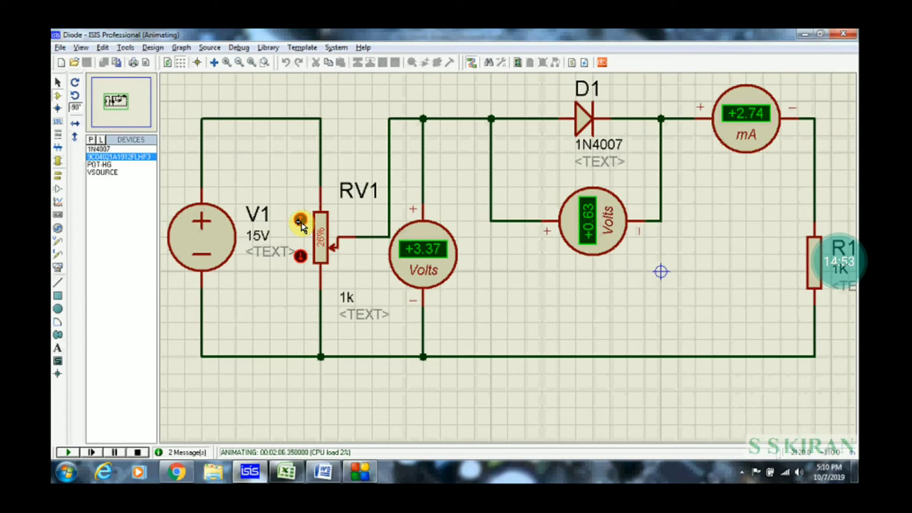
{"action": "left_click", "coordinate": [300, 219]}
{"action": "left_click", "coordinate": [300, 220]}
{"action": "left_click", "coordinate": [300, 220]}
{"action": "left_click", "coordinate": [300, 219]}
Enter voltage 0.64 and current 3.19 in row 15 of the Excel table.
{"action": "key", "text": "alt+Tab"}
{"action": "key", "text": "Tab"}
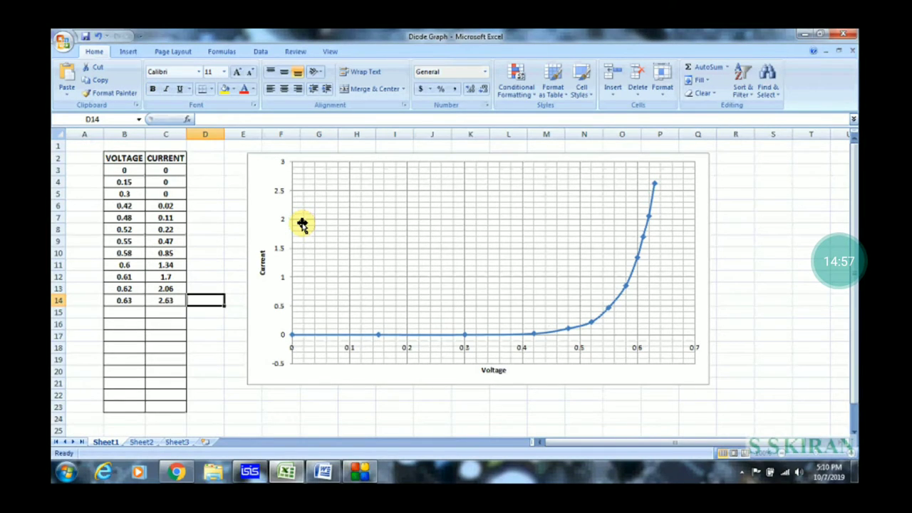
{"action": "left_click", "coordinate": [122, 313]}
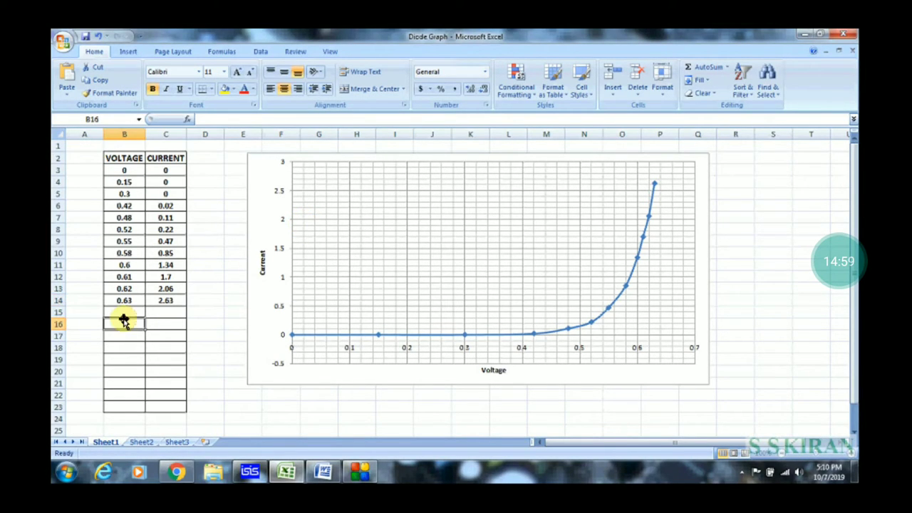
{"action": "type", "text": "0.64"}
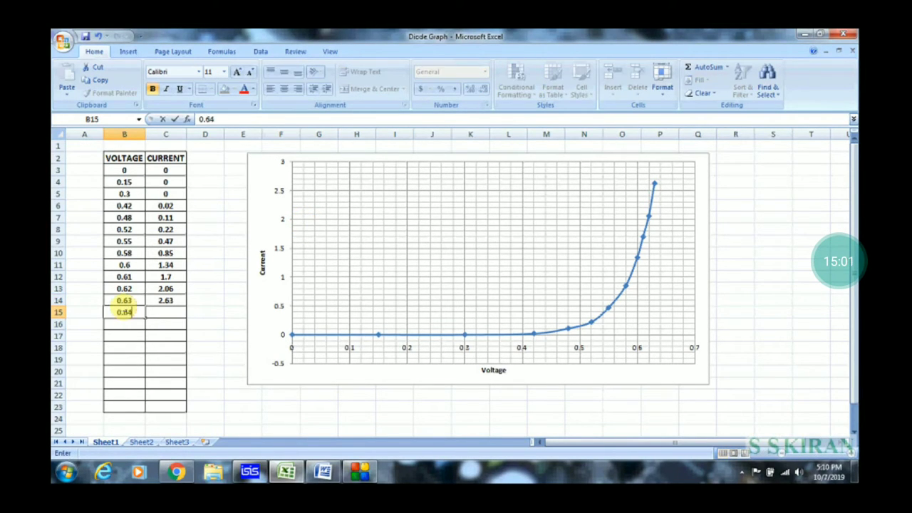
{"action": "key", "text": "Tab"}
{"action": "key", "text": "alt+Tab"}
{"action": "key", "text": "alt+Tab"}
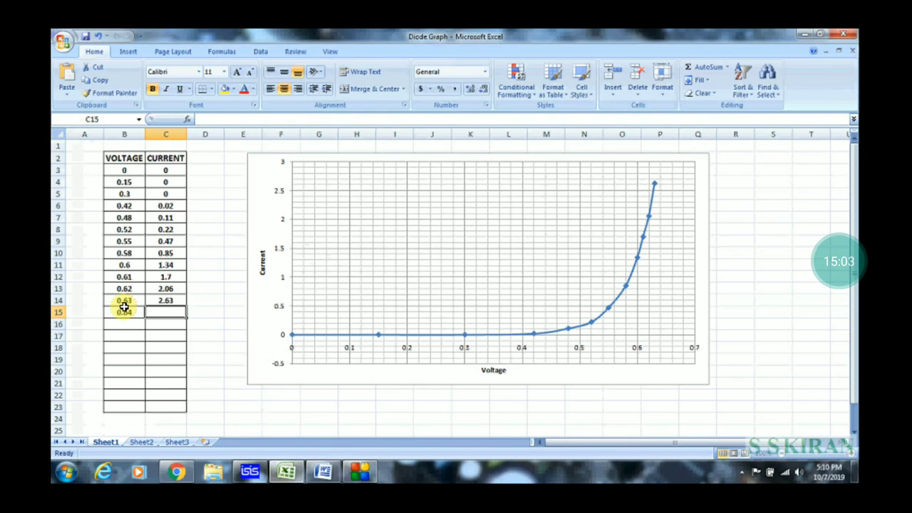
{"action": "type", "text": "3.19"}
{"action": "key", "text": "Return"}
Switch to ISIS and raise the RV1 potentiometer to 38%.
{"action": "key", "text": "alt+Tab"}
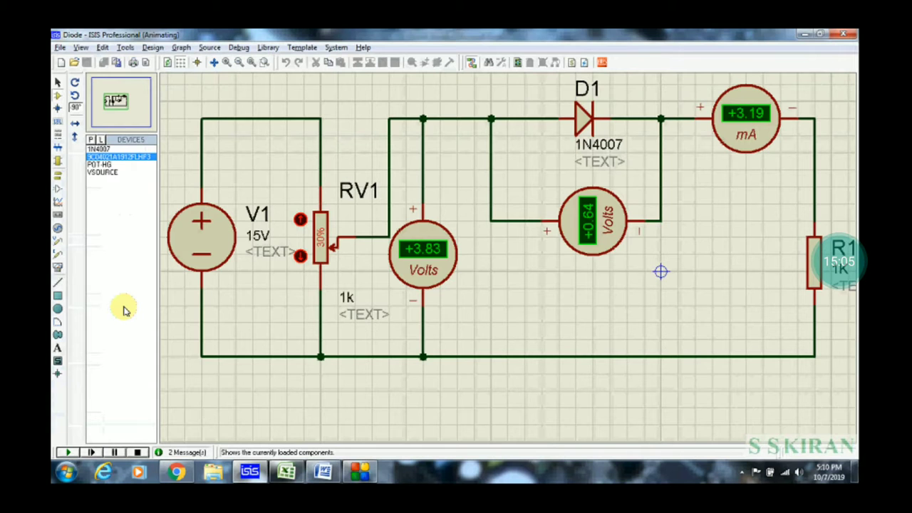
{"action": "left_click", "coordinate": [303, 219]}
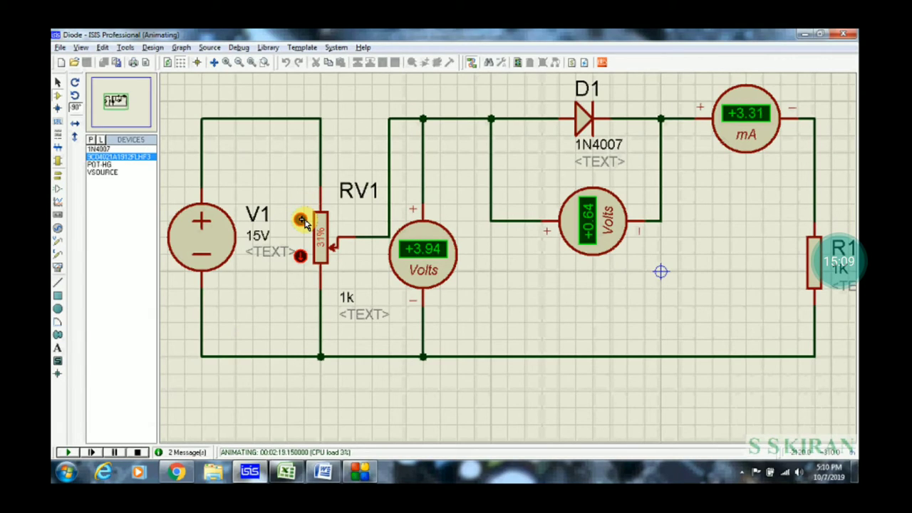
{"action": "left_click", "coordinate": [302, 219]}
{"action": "left_click", "coordinate": [302, 220]}
{"action": "left_click", "coordinate": [303, 219]}
{"action": "left_click", "coordinate": [303, 219]}
{"action": "left_click", "coordinate": [302, 220]}
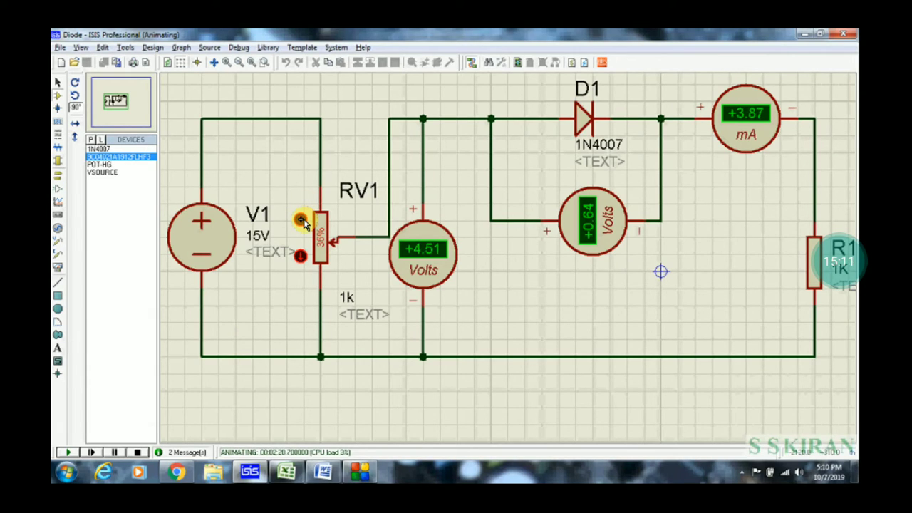
{"action": "left_click", "coordinate": [302, 219]}
Switch to Excel and enter voltage 0.65 and current 4.09 in row 16 of the readings table.
{"action": "key", "text": "alt+Tab"}
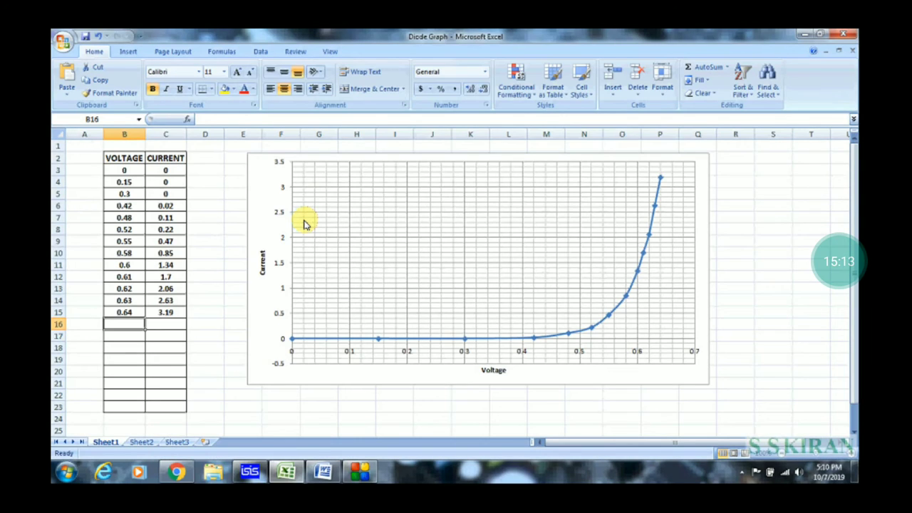
{"action": "type", "text": "0.65"}
{"action": "key", "text": "Tab"}
{"action": "key", "text": "alt+Tab"}
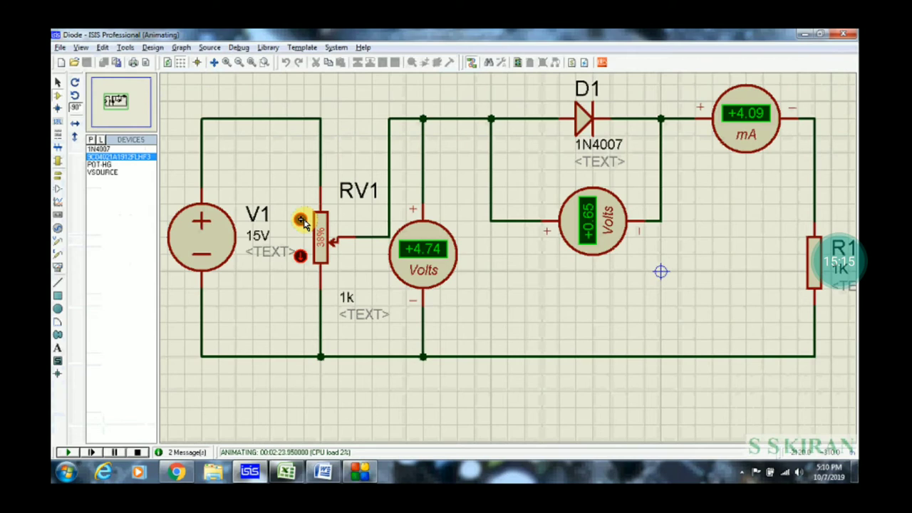
{"action": "key", "text": "alt+Tab"}
{"action": "type", "text": "4.09"}
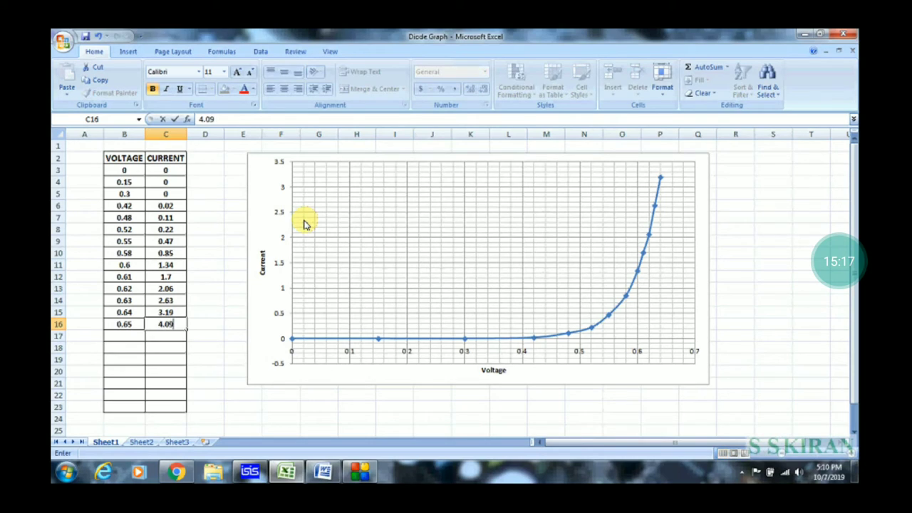
{"action": "key", "text": "Return"}
Switch to ISIS and raise the RV1 potentiometer to 46%.
{"action": "key", "text": "alt+Tab"}
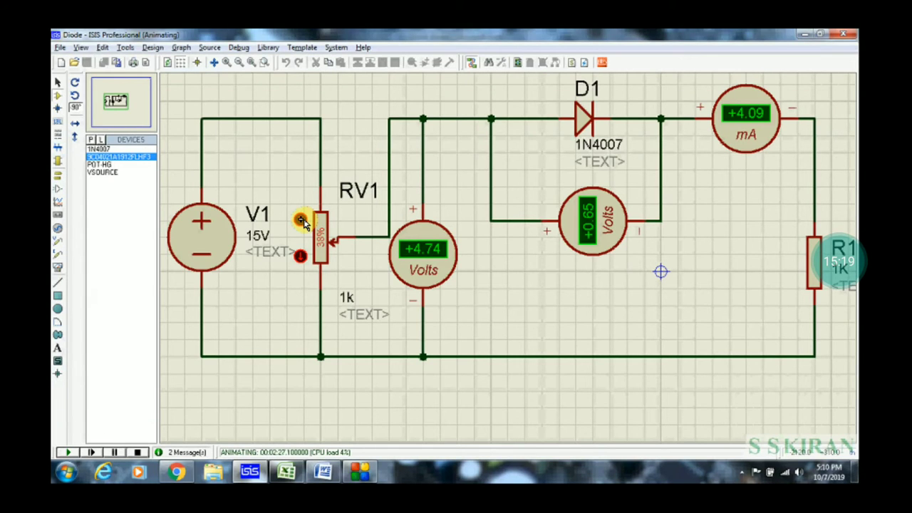
{"action": "left_click", "coordinate": [301, 220]}
{"action": "left_click", "coordinate": [301, 219]}
{"action": "left_click", "coordinate": [301, 220]}
{"action": "left_click", "coordinate": [301, 220]}
{"action": "left_click", "coordinate": [301, 220]}
{"action": "left_click", "coordinate": [301, 220]}
{"action": "left_click", "coordinate": [301, 219]}
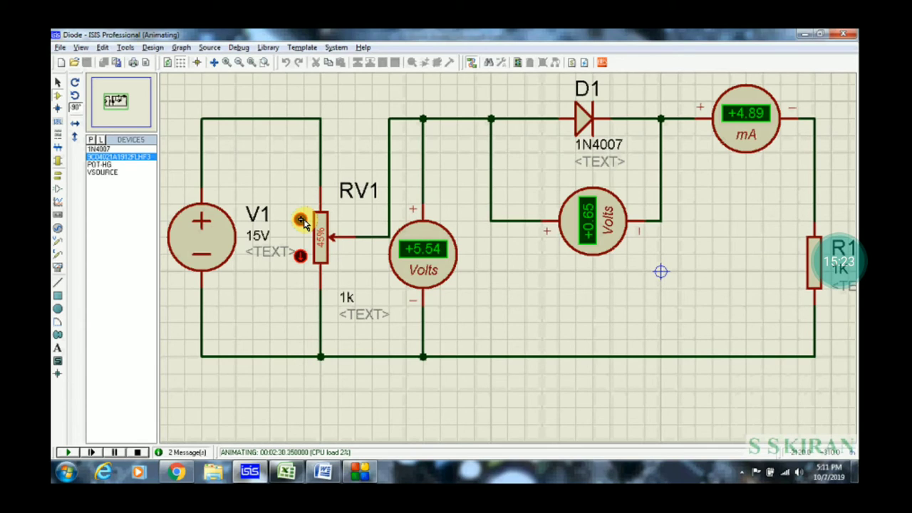
{"action": "left_click", "coordinate": [301, 220]}
Switch to Excel and enter voltage 0.66 and current 5 in row 17 of the readings table.
{"action": "key", "text": "alt+Tab"}
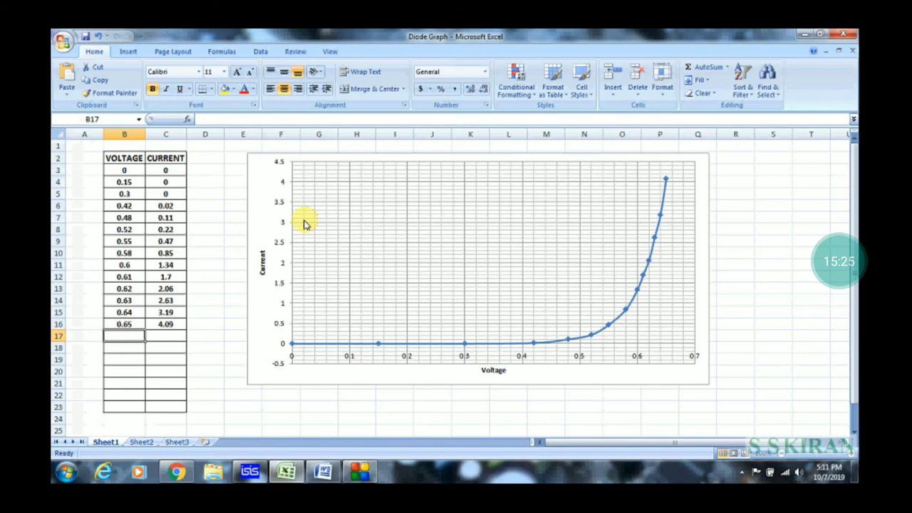
{"action": "type", "text": "0.66"}
{"action": "key", "text": "Tab"}
{"action": "key", "text": "alt+Tab"}
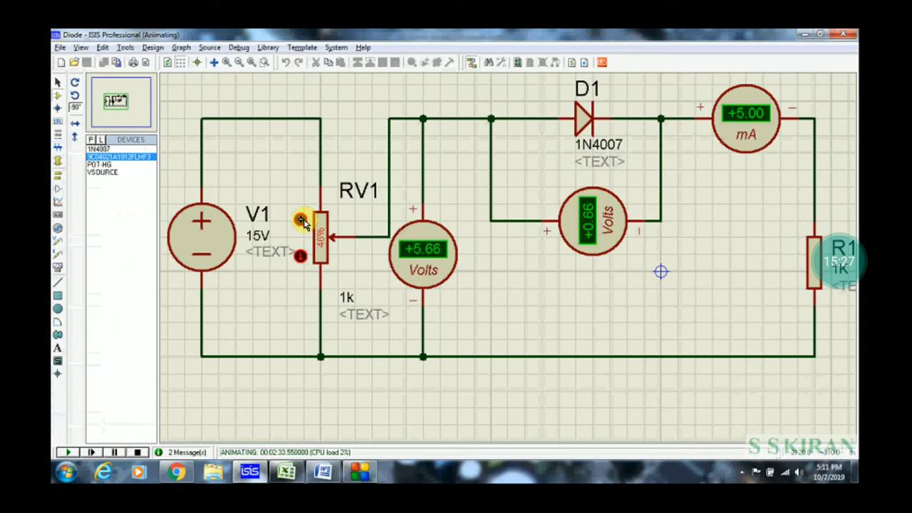
{"action": "key", "text": "alt+Tab"}
{"action": "type", "text": "5"}
{"action": "key", "text": "Return"}
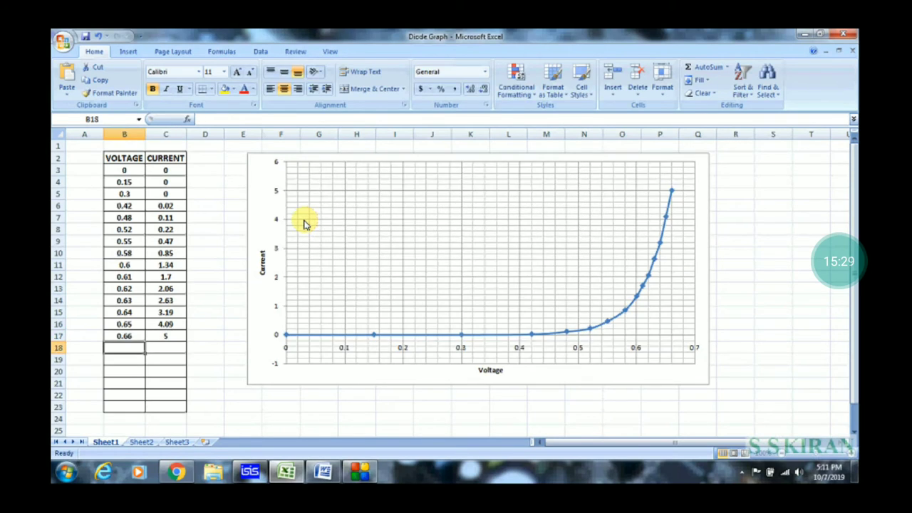
Switch to ISIS and raise the RV1 potentiometer to 57%.
{"action": "key", "text": "alt+Tab"}
{"action": "left_click", "coordinate": [301, 219]}
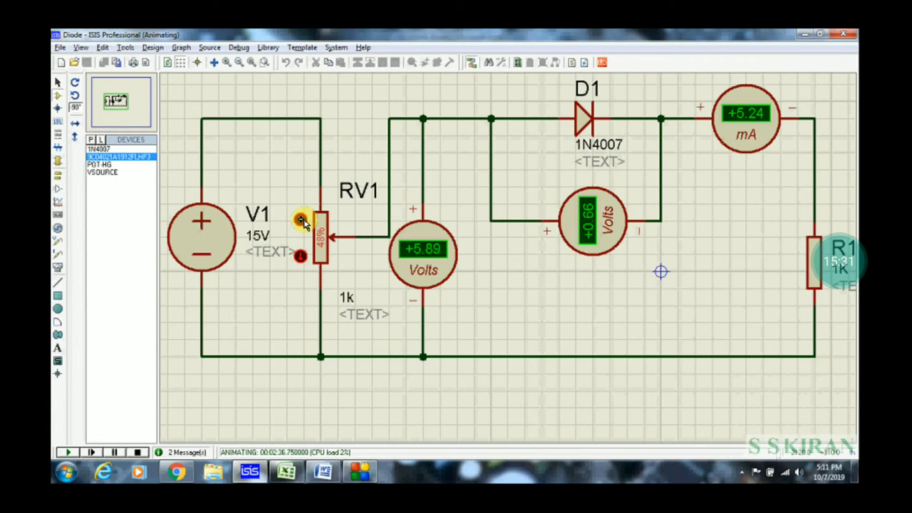
{"action": "left_click", "coordinate": [301, 220]}
{"action": "left_click", "coordinate": [301, 220]}
Switch to Excel and enter voltage 0.67 and current 6.3 in row 18 of the readings table.
{"action": "key", "text": "alt+Tab"}
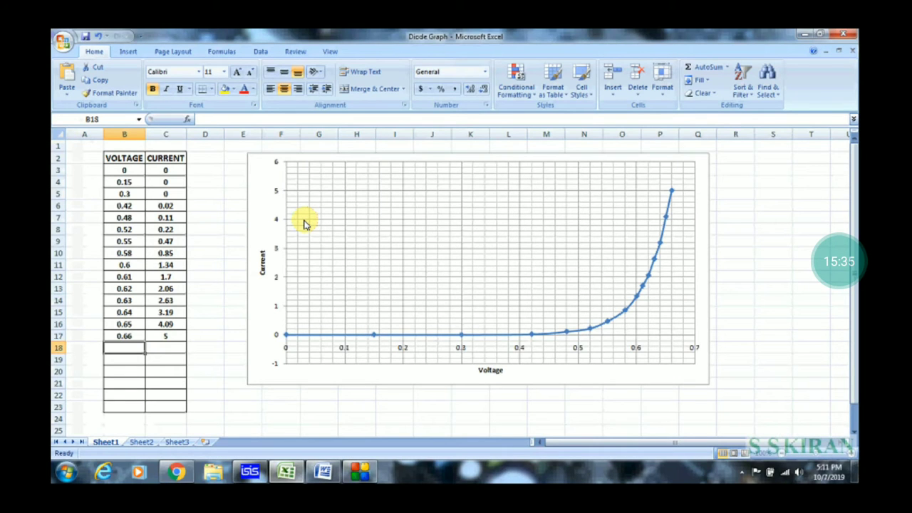
{"action": "type", "text": "0.67"}
{"action": "key", "text": "Tab"}
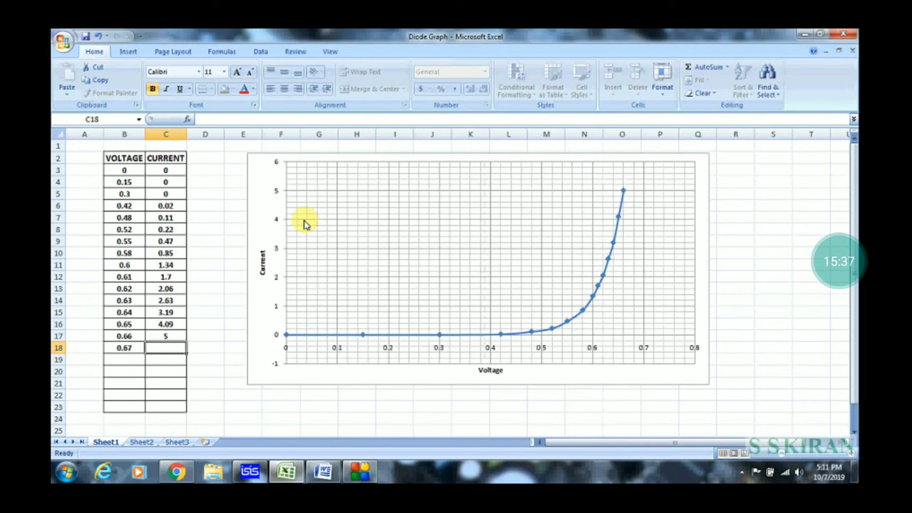
{"action": "key", "text": "alt+Tab"}
{"action": "key", "text": "alt+Tab"}
{"action": "type", "text": "6."}
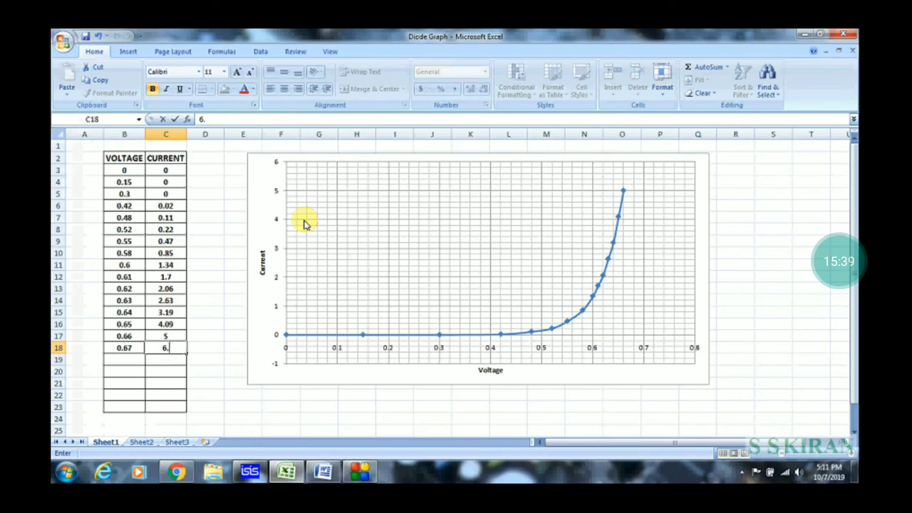
{"action": "type", "text": "3"}
{"action": "key", "text": "Return"}
Switch to ISIS and raise the RV1 potentiometer to 71%.
{"action": "key", "text": "alt+Tab"}
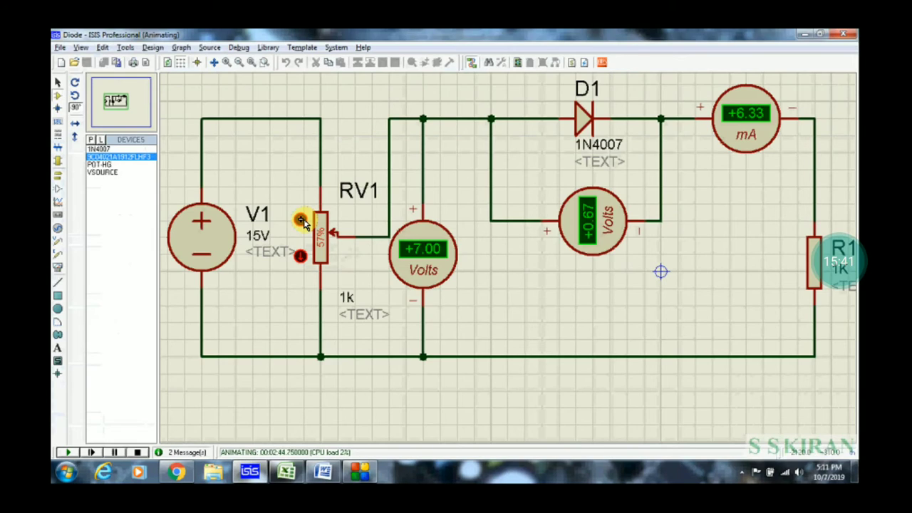
{"action": "left_click", "coordinate": [302, 221]}
{"action": "left_click", "coordinate": [302, 221]}
{"action": "left_click", "coordinate": [302, 221]}
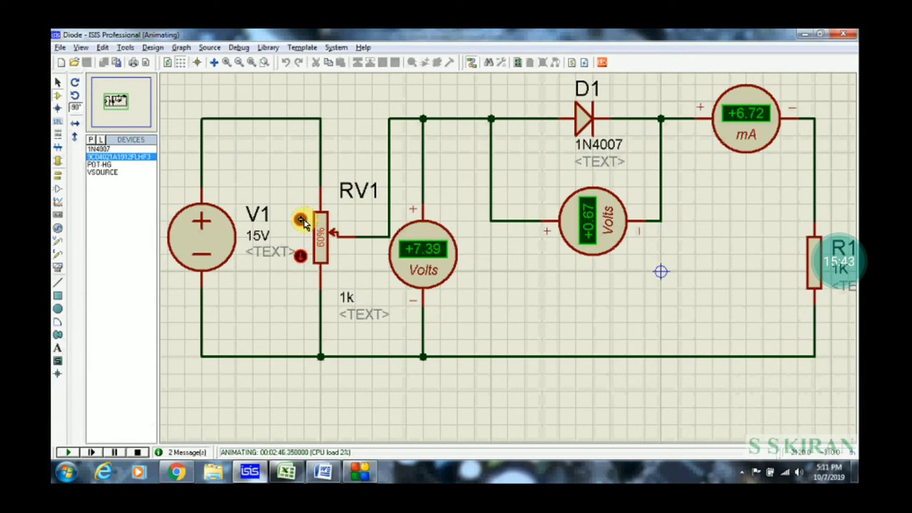
{"action": "left_click", "coordinate": [303, 221]}
Switch to Excel and enter voltage 0.68 and current 8.27 in row 19 of the readings table.
{"action": "key", "text": "alt+Tab"}
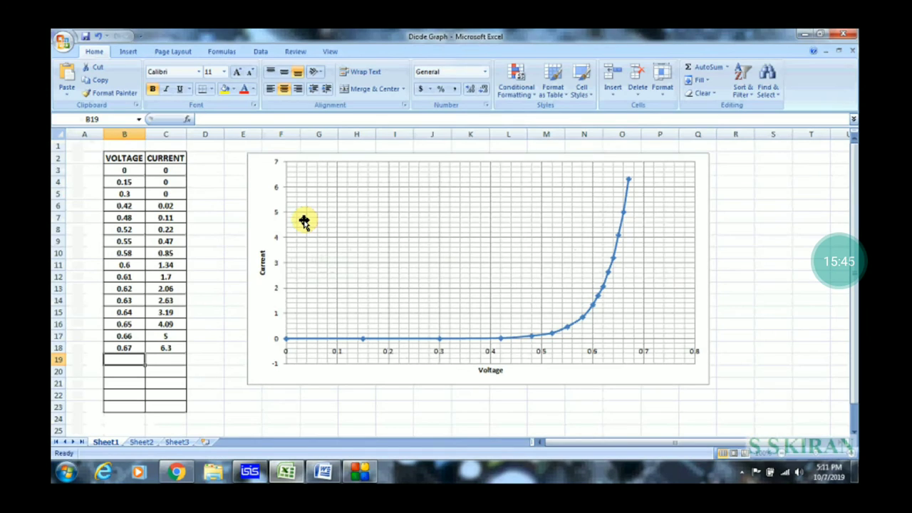
{"action": "type", "text": "0.68"}
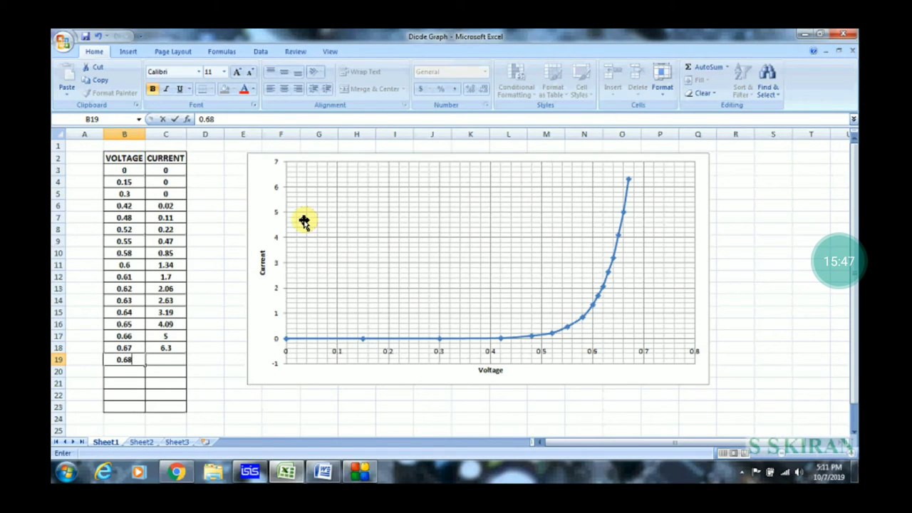
{"action": "key", "text": "Tab"}
{"action": "key", "text": "alt+Tab"}
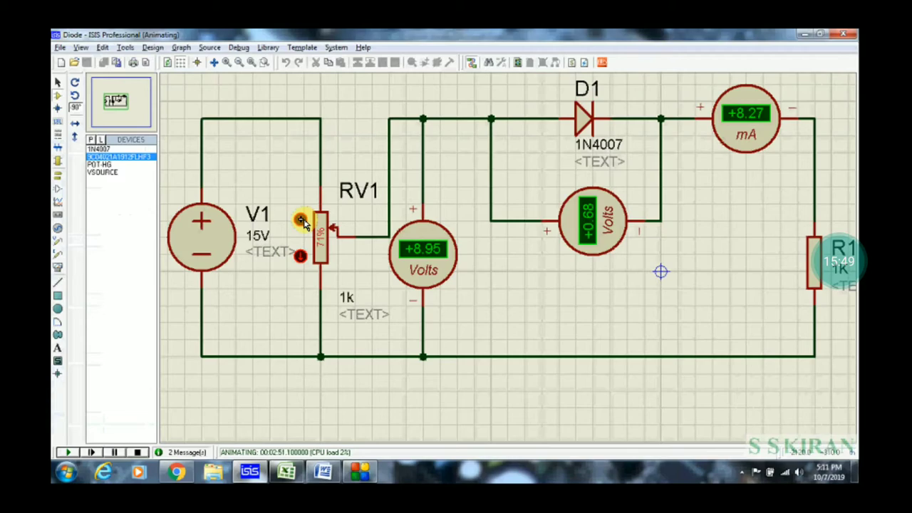
{"action": "key", "text": "alt+Tab"}
{"action": "type", "text": "80"}
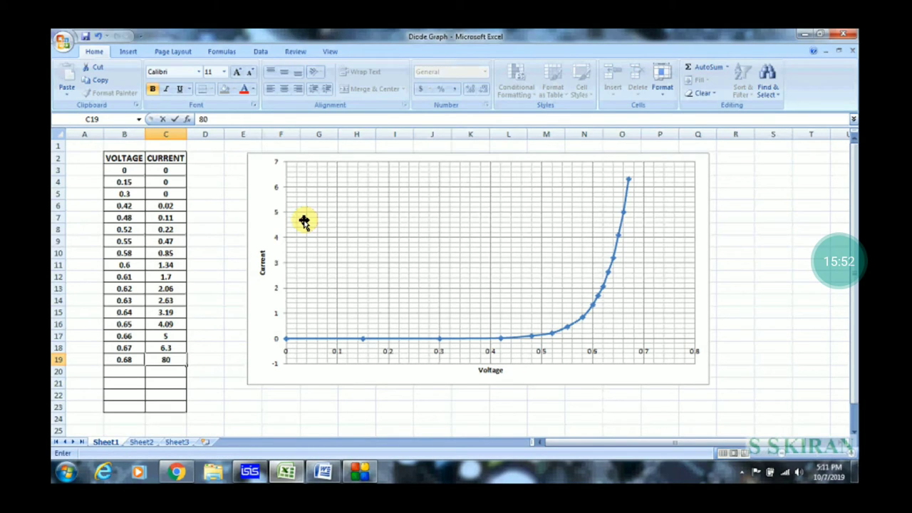
{"action": "key", "text": "BackSpace"}
{"action": "type", "text": ".27"}
{"action": "key", "text": "Return"}
Switch to ISIS and raise the RV1 potentiometer to about 79%.
{"action": "key", "text": "alt+Tab"}
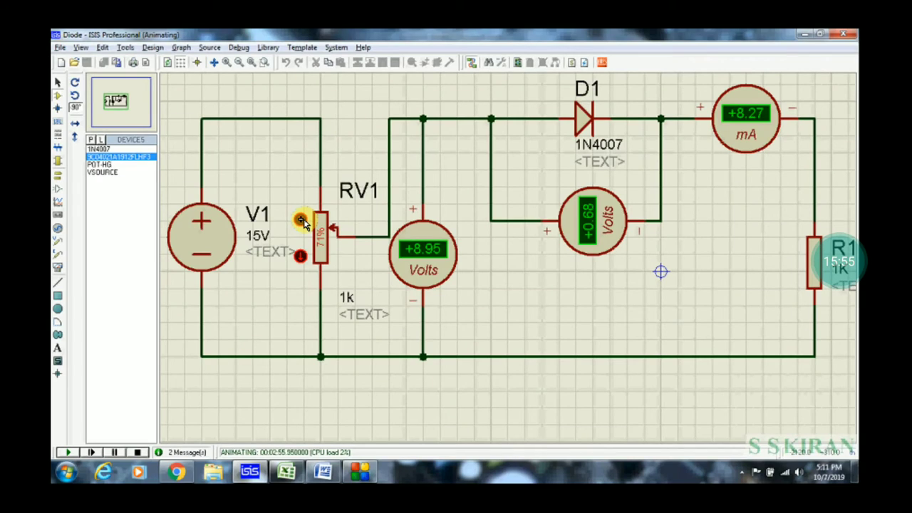
{"action": "left_click", "coordinate": [302, 220]}
{"action": "left_click", "coordinate": [301, 219]}
{"action": "left_click", "coordinate": [302, 220]}
{"action": "left_click", "coordinate": [301, 220]}
{"action": "left_click", "coordinate": [301, 219]}
{"action": "left_click", "coordinate": [302, 220]}
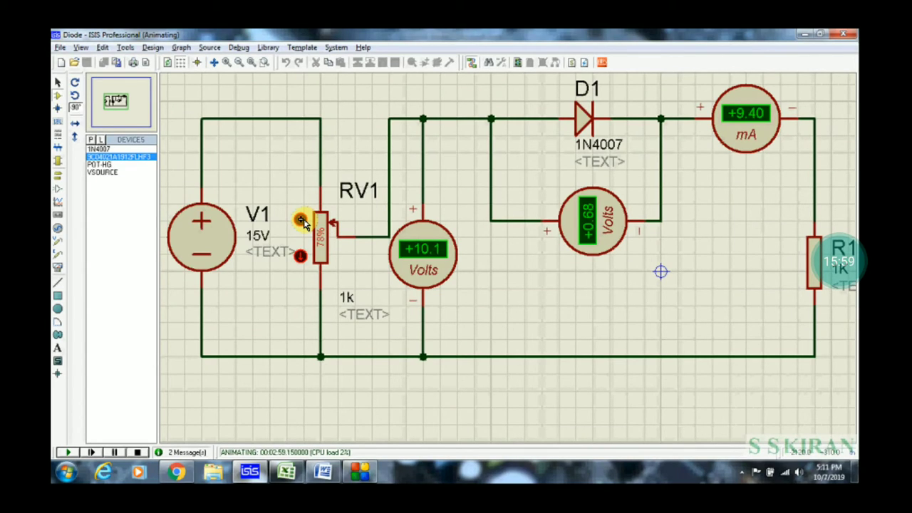
{"action": "left_click", "coordinate": [302, 219]}
Switch to Excel and enter voltage 0.69 and current 9.5 in row 20 of the readings table.
{"action": "key", "text": "alt+Tab"}
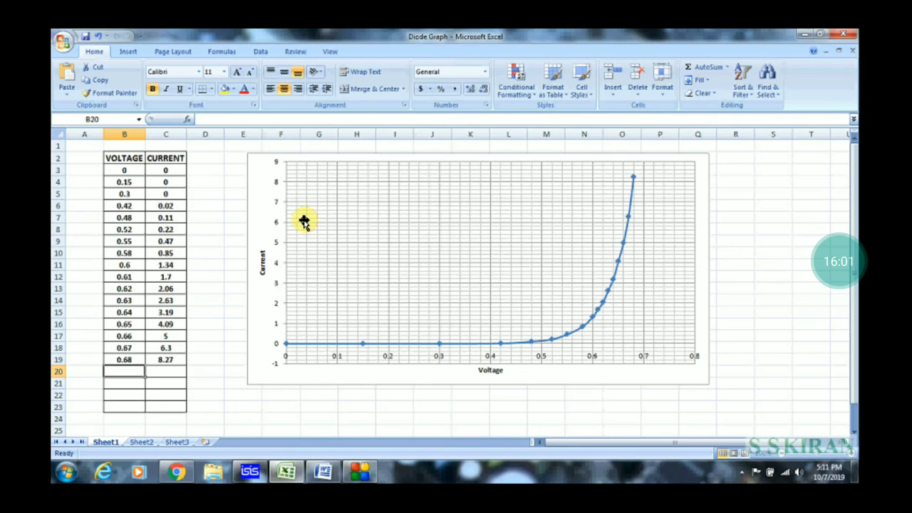
{"action": "type", "text": "69"}
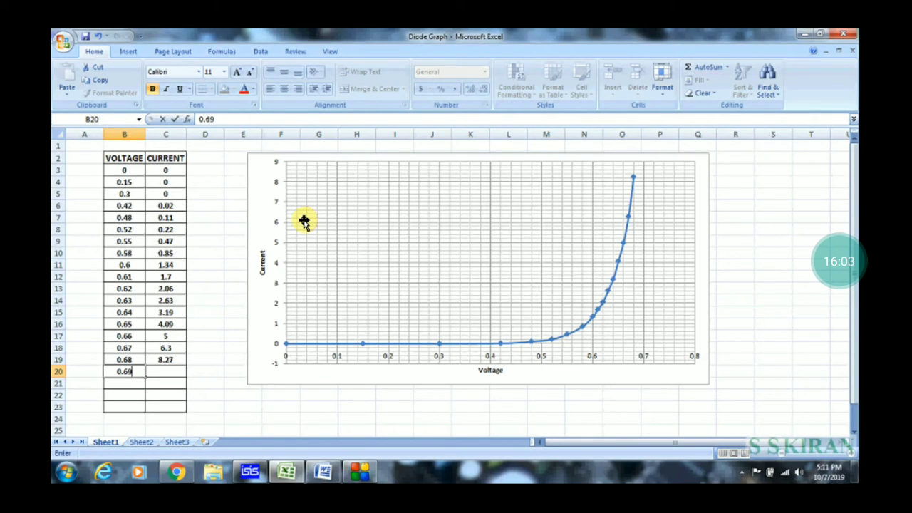
{"action": "key", "text": "Tab"}
{"action": "key", "text": "alt+Tab"}
{"action": "key", "text": "alt+Tab"}
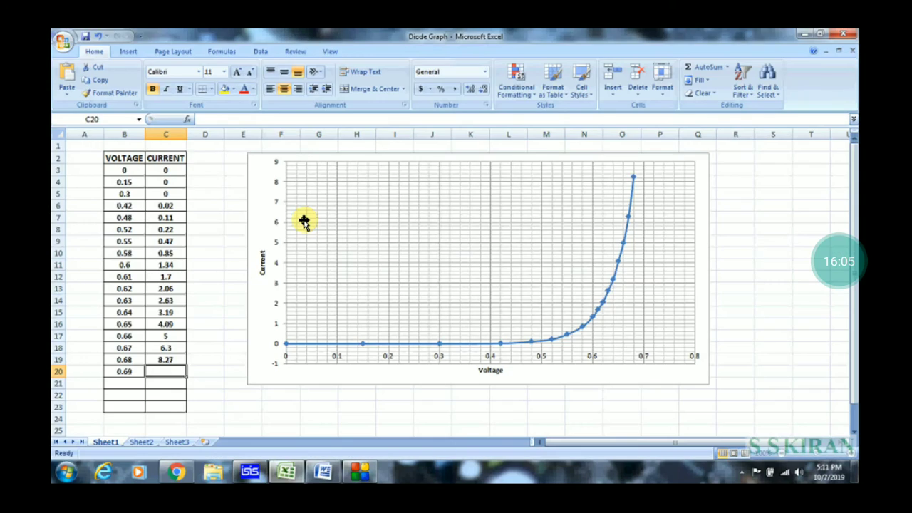
{"action": "type", "text": "9.58"}
{"action": "key", "text": "Return"}
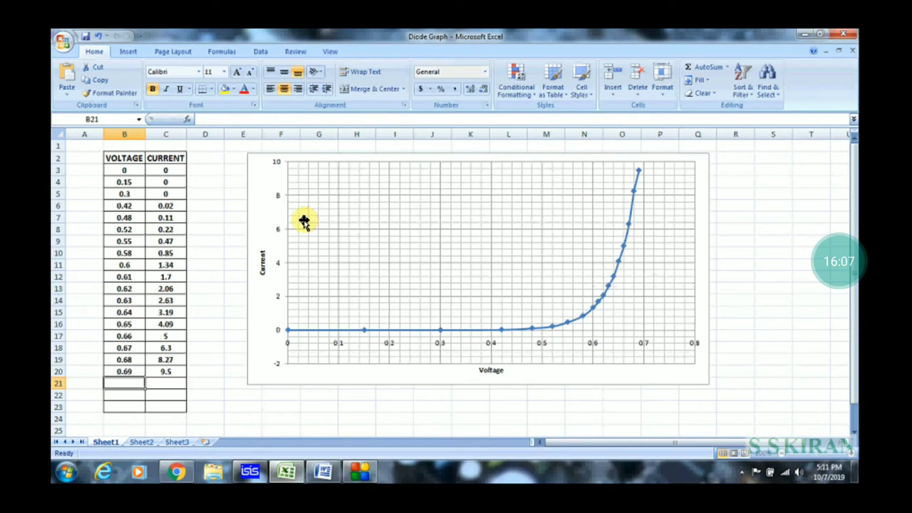
Switch to ISIS and raise the RV1 potentiometer to about 92%.
{"action": "key", "text": "alt+Tab"}
{"action": "left_click", "coordinate": [301, 220]}
{"action": "left_click", "coordinate": [301, 219]}
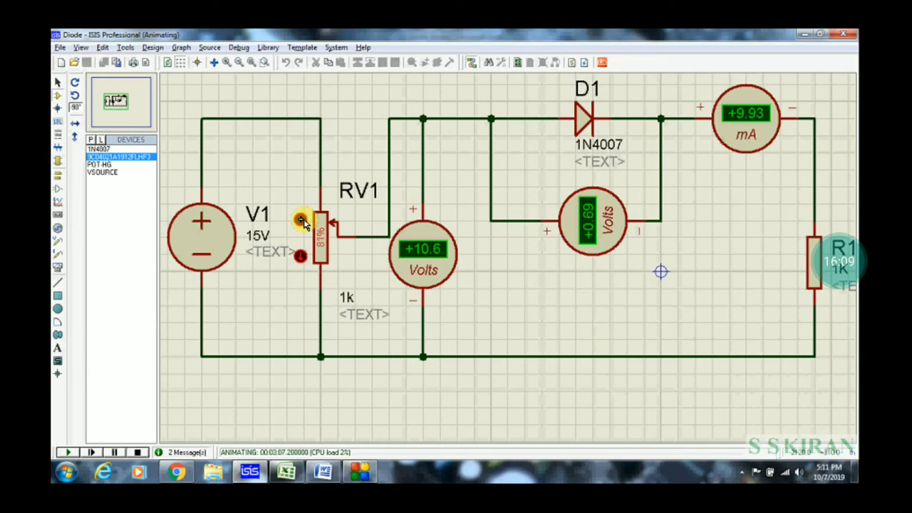
{"action": "left_click", "coordinate": [302, 219]}
{"action": "left_click", "coordinate": [302, 220]}
{"action": "left_click", "coordinate": [302, 219]}
{"action": "left_click", "coordinate": [302, 219]}
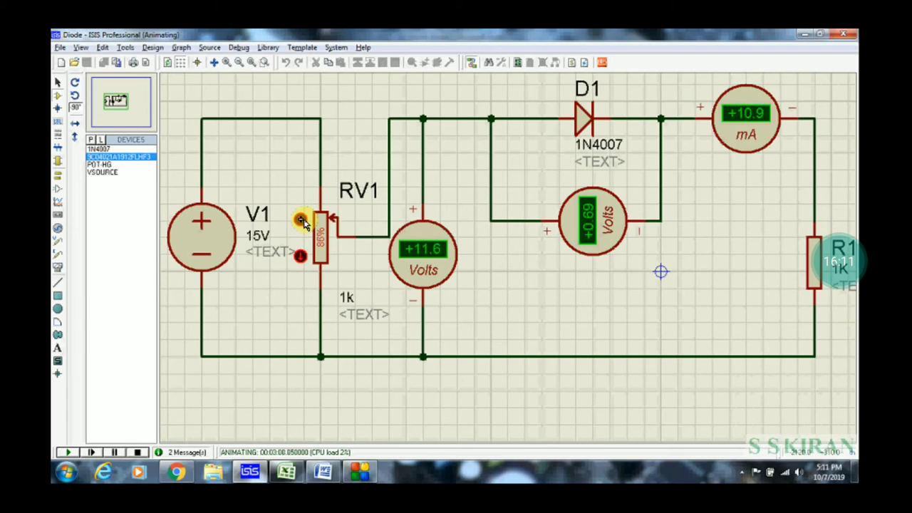
{"action": "left_click", "coordinate": [302, 220]}
{"action": "left_click", "coordinate": [301, 220]}
{"action": "left_click", "coordinate": [302, 220]}
{"action": "left_click", "coordinate": [301, 220]}
{"action": "left_click", "coordinate": [301, 220]}
{"action": "left_click", "coordinate": [301, 220]}
Switch to Excel and enter voltage 0.7 and current 12.2 in row 21 of the readings table.
{"action": "key", "text": "alt+Tab"}
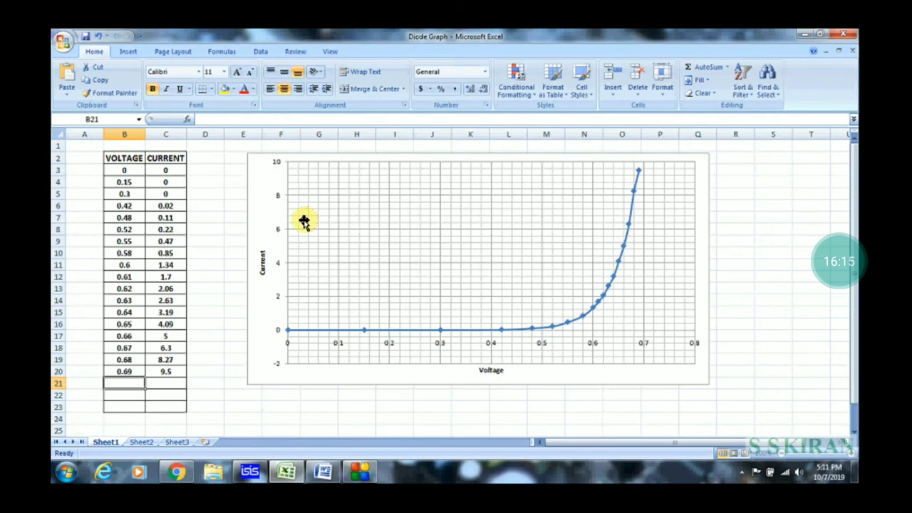
{"action": "type", "text": "0.7"}
{"action": "key", "text": "Tab"}
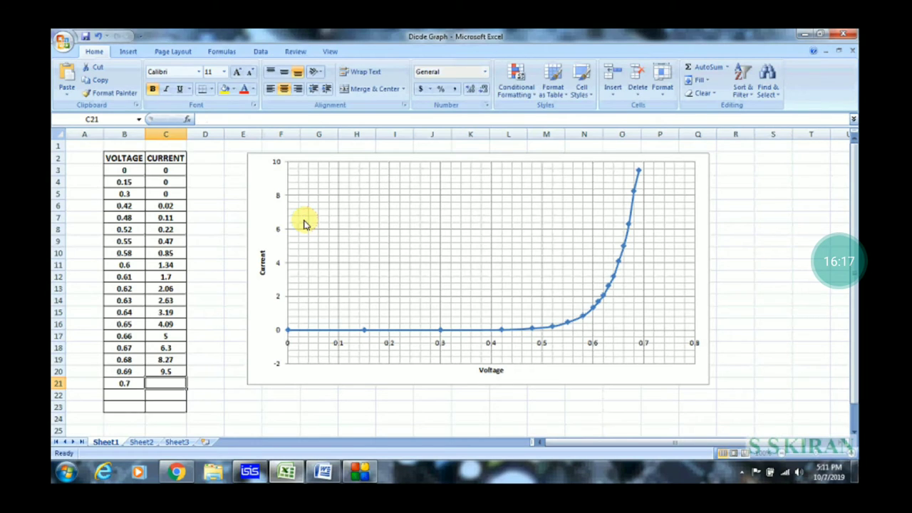
{"action": "key", "text": "alt+Tab"}
{"action": "key", "text": "alt+Tab"}
{"action": "type", "text": "12.2"}
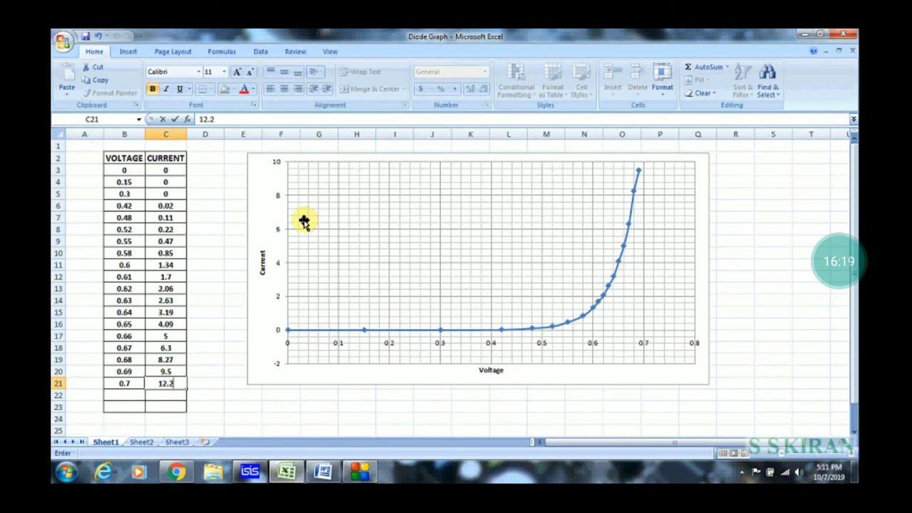
Switch to ISIS and raise the RV1 potentiometer to 97%.
{"action": "key", "text": "alt+Tab"}
{"action": "left_click", "coordinate": [302, 221]}
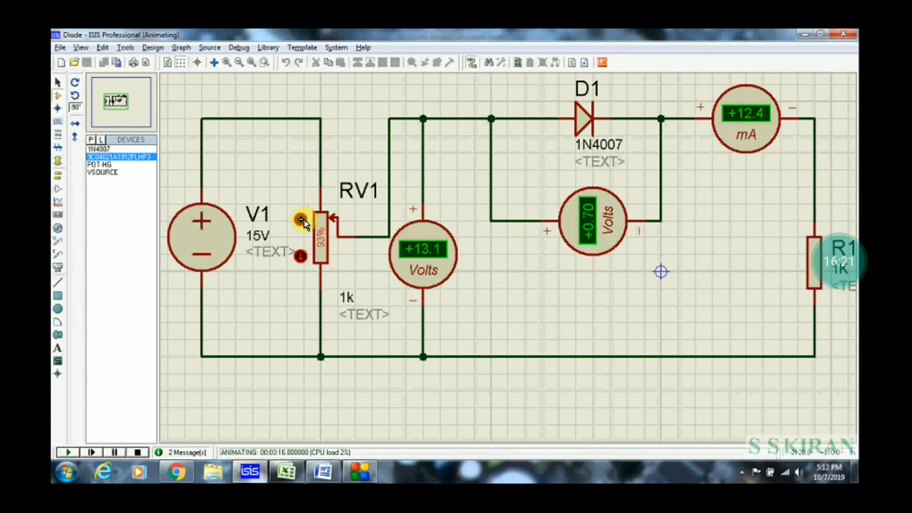
{"action": "left_click", "coordinate": [302, 221]}
{"action": "left_click", "coordinate": [302, 220]}
{"action": "left_click", "coordinate": [301, 220]}
{"action": "left_click", "coordinate": [301, 220]}
Switch to Excel, commit the row 21 current, and enter voltage 0.7 and current 13.5 in row 22.
{"action": "key", "text": "alt+Tab"}
{"action": "key", "text": "Return"}
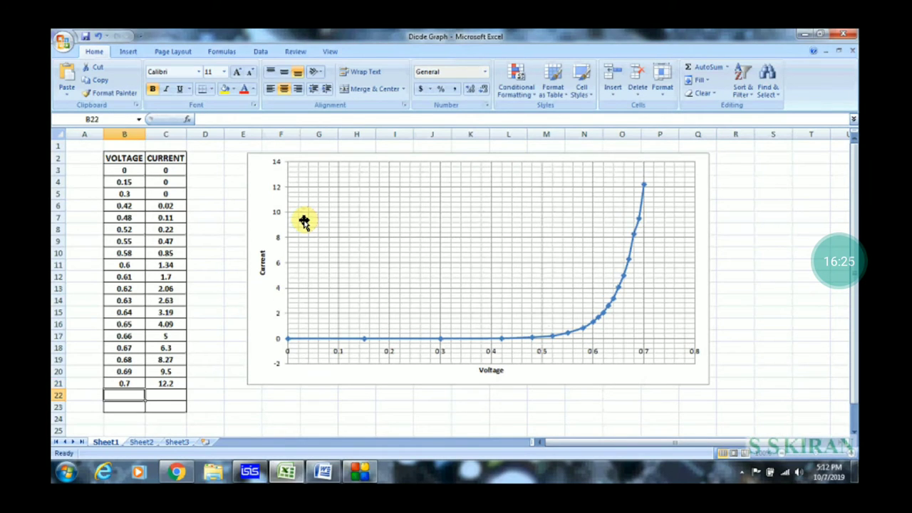
{"action": "type", "text": "0.7"}
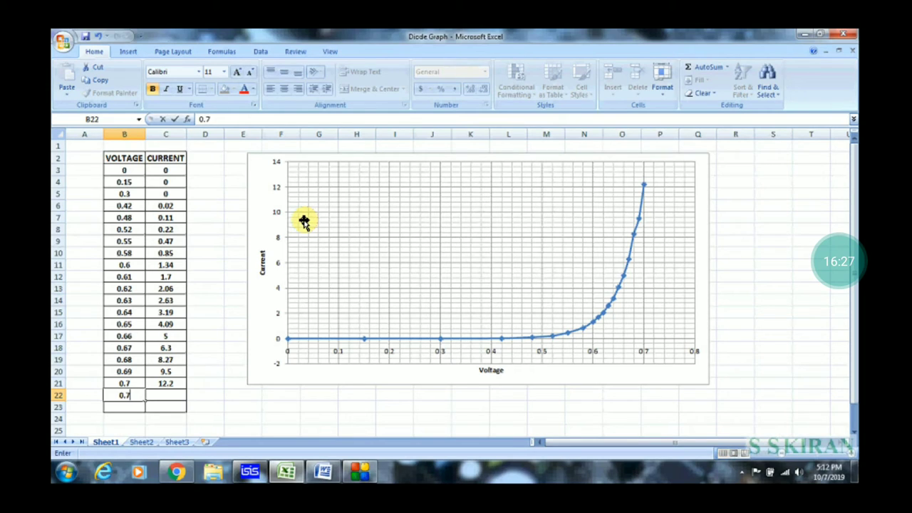
{"action": "key", "text": "Tab"}
{"action": "key", "text": "alt+Tab"}
{"action": "key", "text": "alt+Tab"}
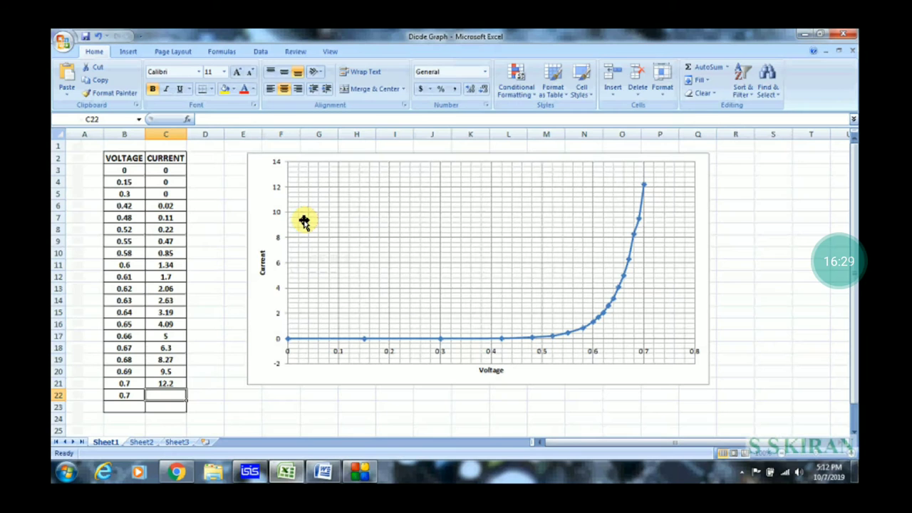
{"action": "type", "text": "13.5"}
{"action": "key", "text": "Return"}
Switch to ISIS and raise the RV1 potentiometer to its 100% maximum.
{"action": "key", "text": "alt+Tab"}
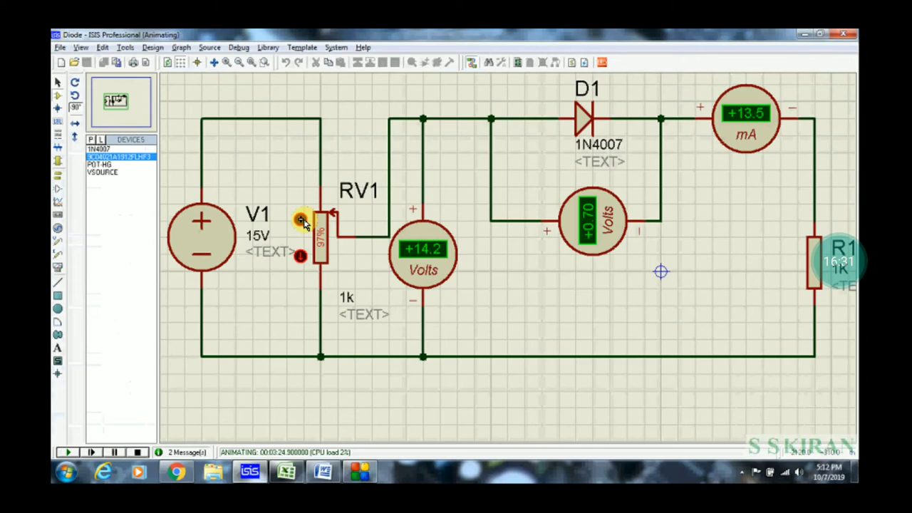
{"action": "left_click", "coordinate": [301, 219]}
{"action": "left_click", "coordinate": [301, 219]}
{"action": "left_click", "coordinate": [300, 218]}
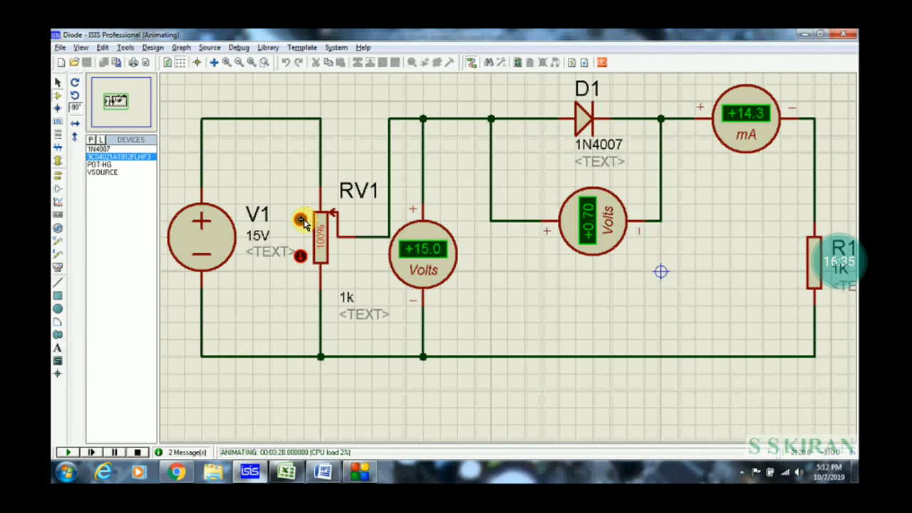
Switch to Excel and enter voltage 0.7 and current 14.3 in row 23 of the readings table.
{"action": "key", "text": "alt+Tab"}
{"action": "type", "text": "0"}
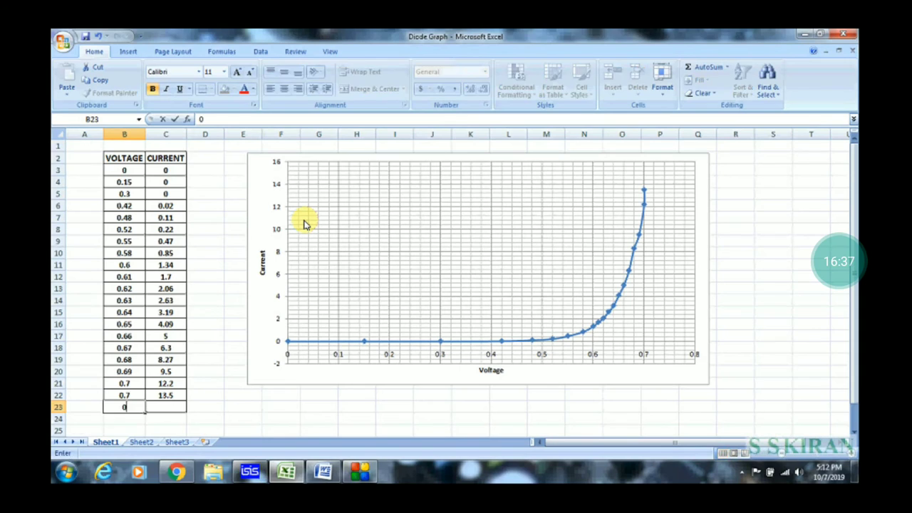
{"action": "type", "text": ".7"}
{"action": "key", "text": "Tab"}
{"action": "key", "text": "alt+Tab"}
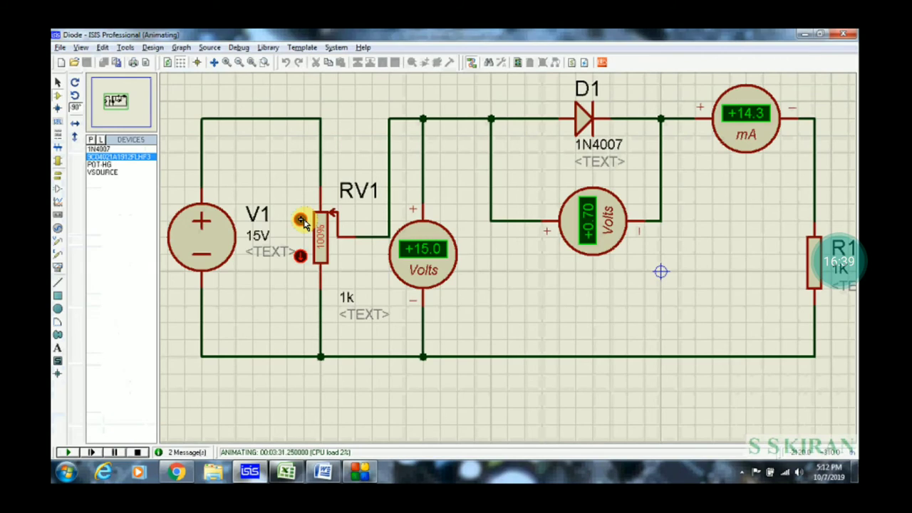
{"action": "key", "text": "alt+Tab"}
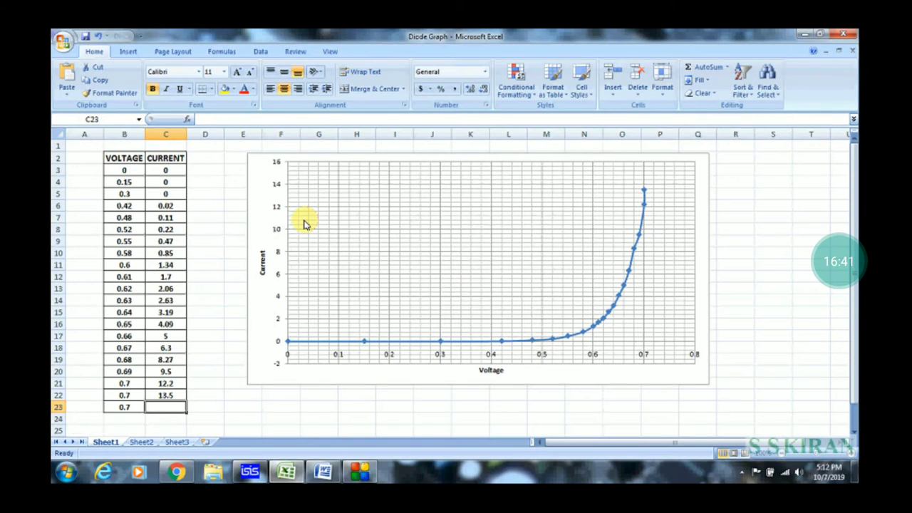
{"action": "type", "text": "14.3"}
{"action": "key", "text": "Return"}
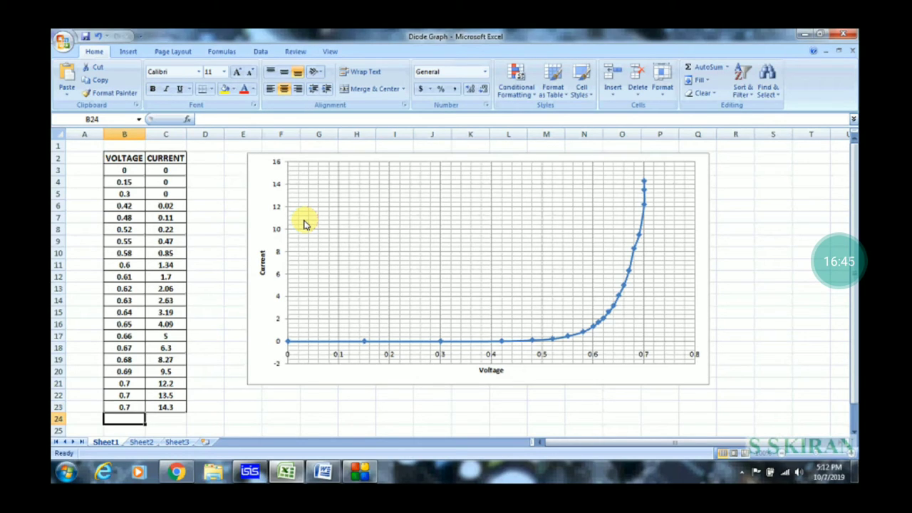
{"action": "left_click", "coordinate": [124, 147]}
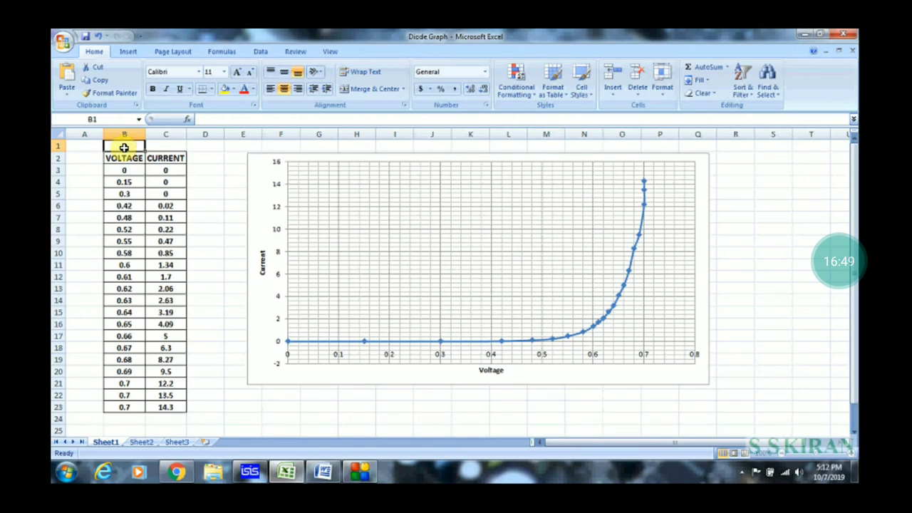
{"action": "type", "text": "V-"}
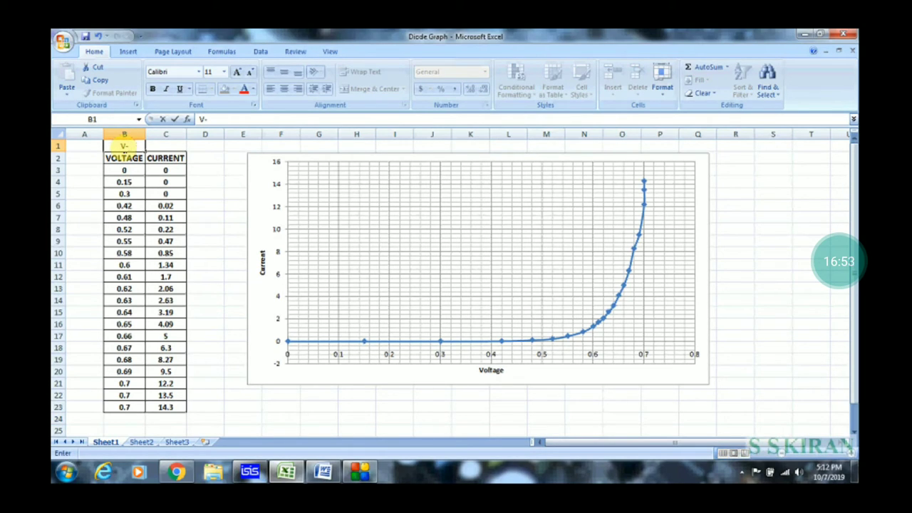
{"action": "key", "text": "BackSpace"}
{"action": "type", "text": "-I"}
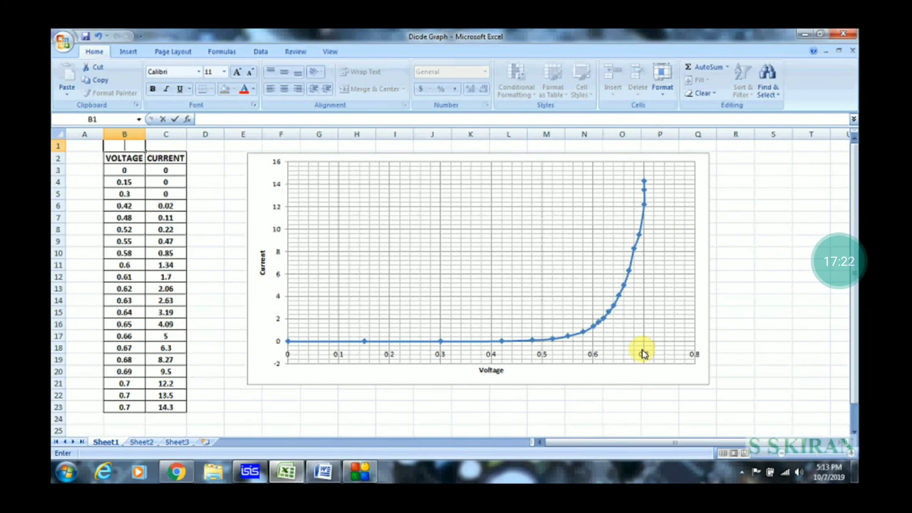
Switch to the EDC Lab Manual in Word and examine the reverse bias circuit diagram alongside the forward bias graph in Excel.
{"action": "key", "text": "alt+Tab"}
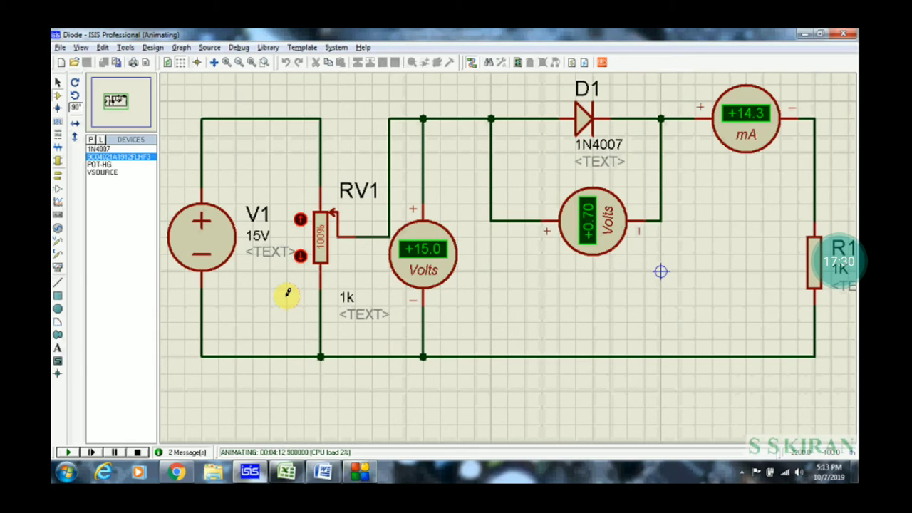
{"action": "key", "text": "alt+Tab"}
{"action": "key", "text": "Tab"}
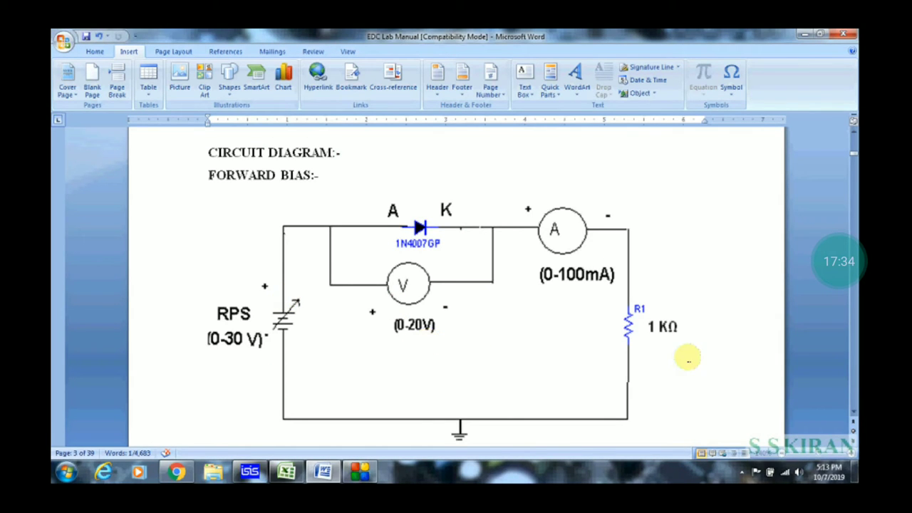
{"action": "scroll", "coordinate": [855, 415], "scroll_direction": "down", "scroll_amount": 3}
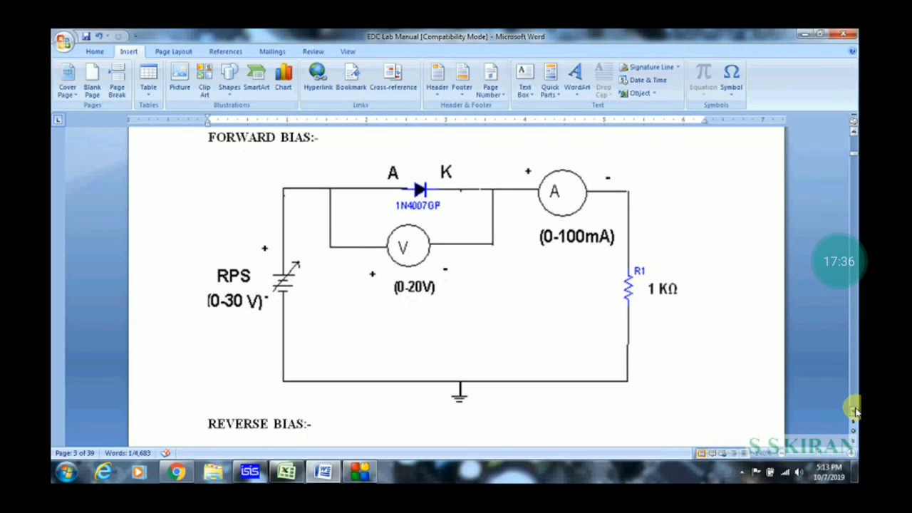
{"action": "scroll", "coordinate": [854, 412], "scroll_direction": "down", "scroll_amount": 10}
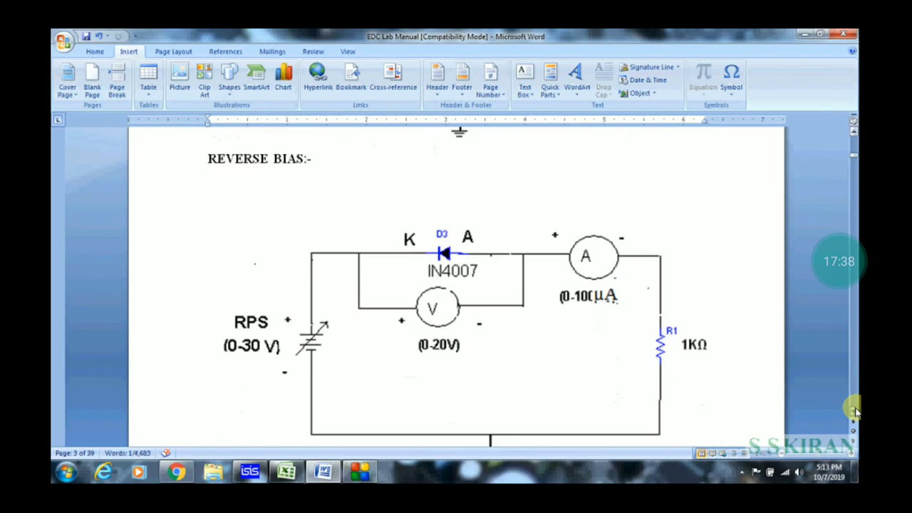
{"action": "scroll", "coordinate": [855, 412], "scroll_direction": "down", "scroll_amount": 1}
{"action": "key", "text": "alt+Tab"}
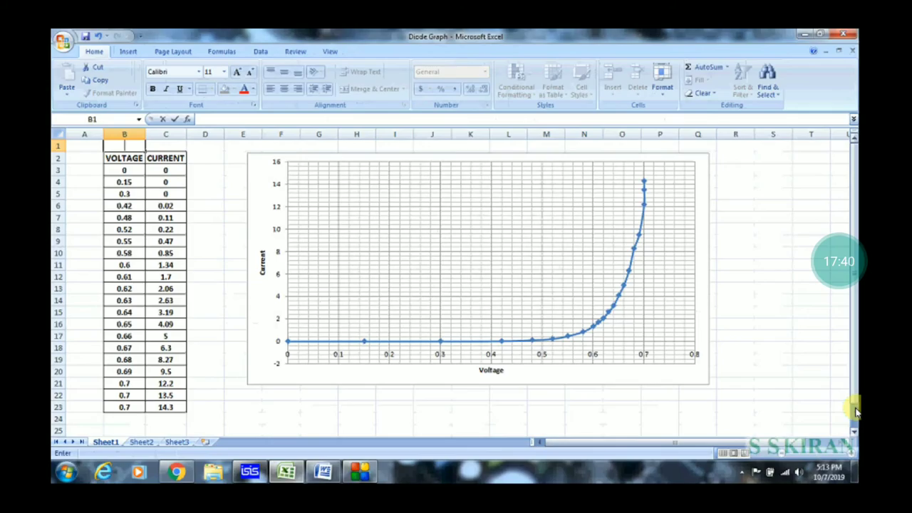
{"action": "key", "text": "alt+Tab"}
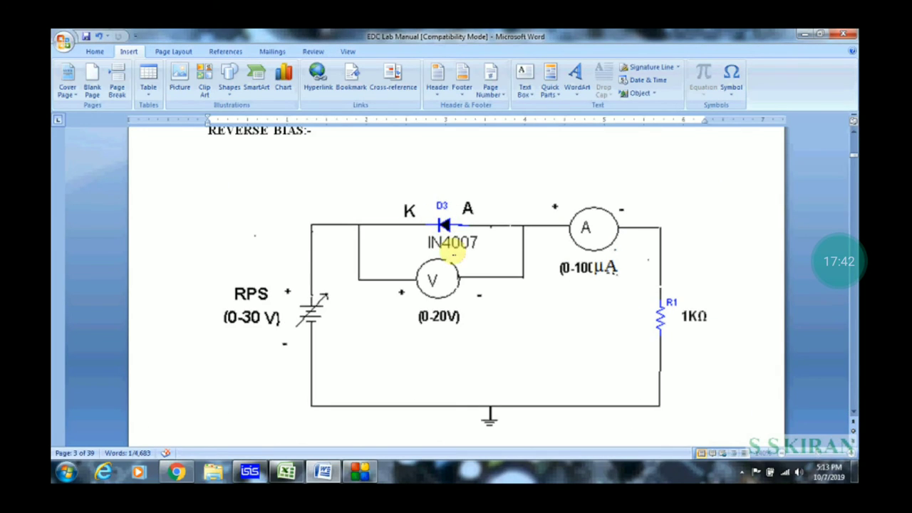
{"action": "key", "text": "alt+Tab"}
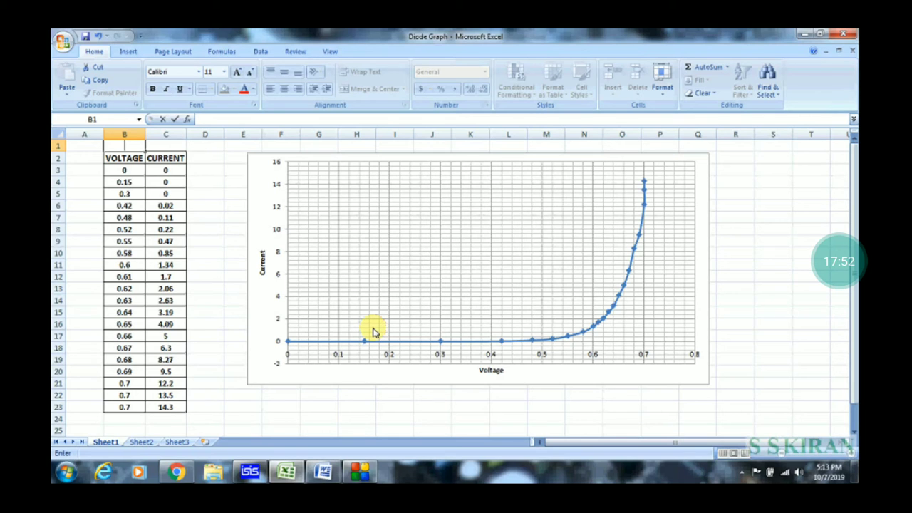
{"action": "key", "text": "alt+Tab"}
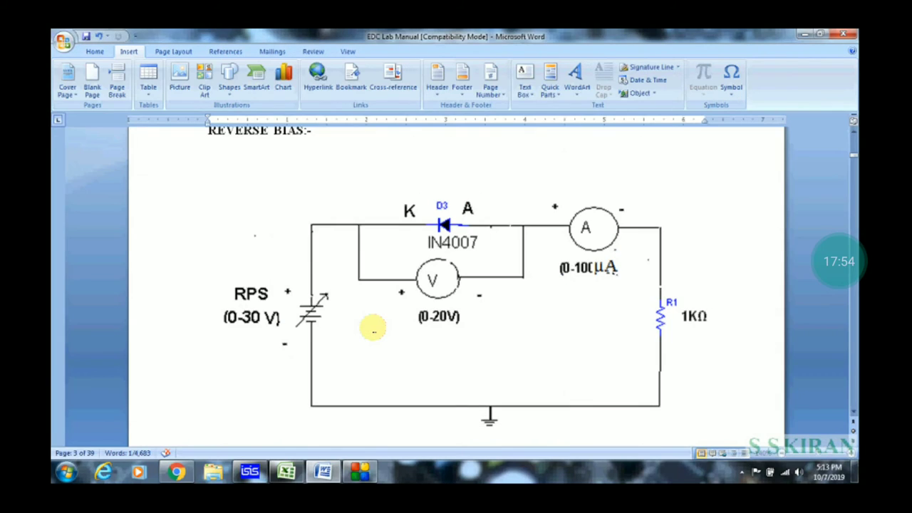
Switch to ISIS, stop the simulation, and delete diode D1 from the circuit.
{"action": "key", "text": "alt+Tab"}
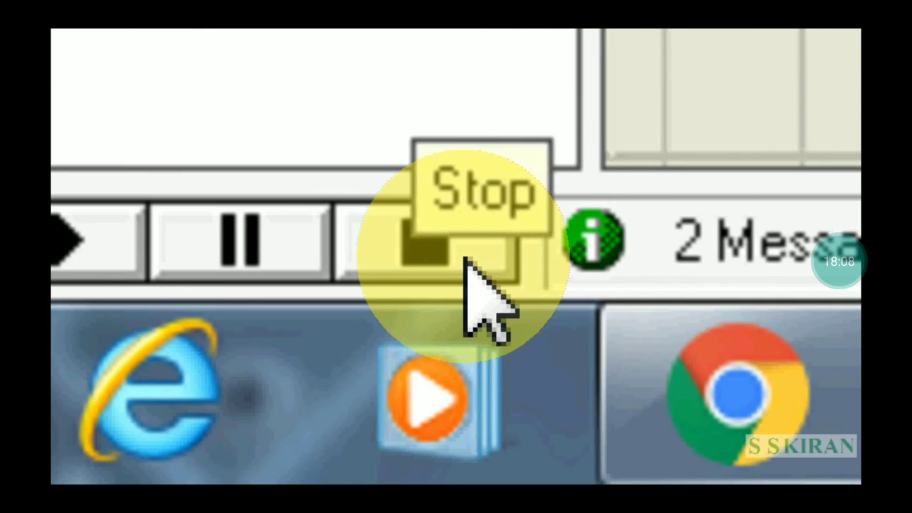
{"action": "left_click", "coordinate": [406, 359]}
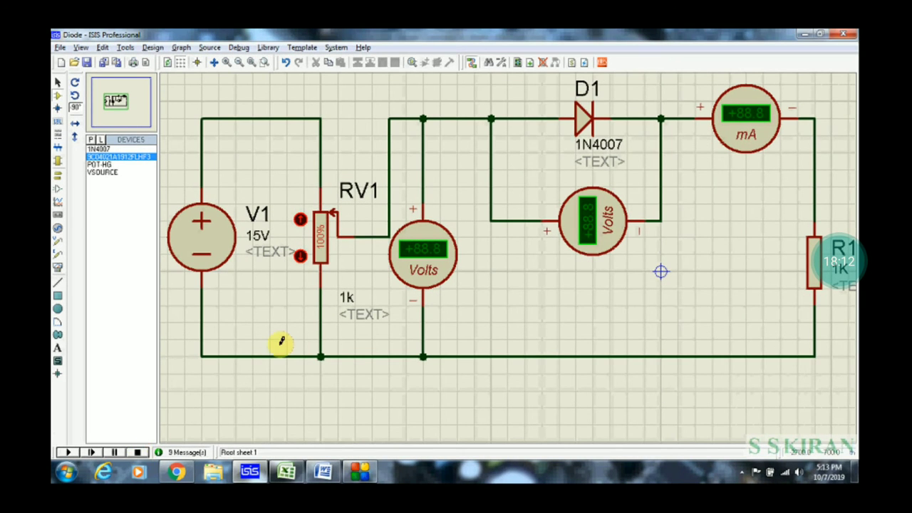
{"action": "left_click", "coordinate": [588, 127]}
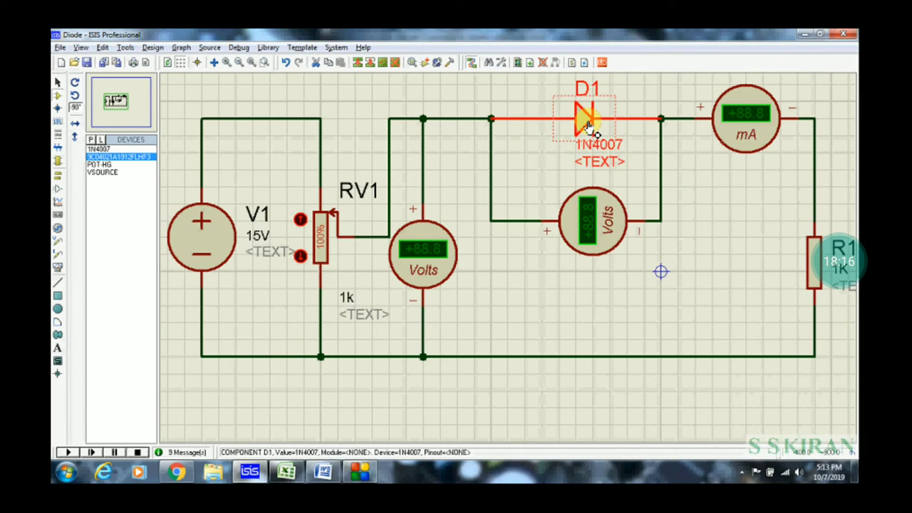
{"action": "key", "text": "Delete"}
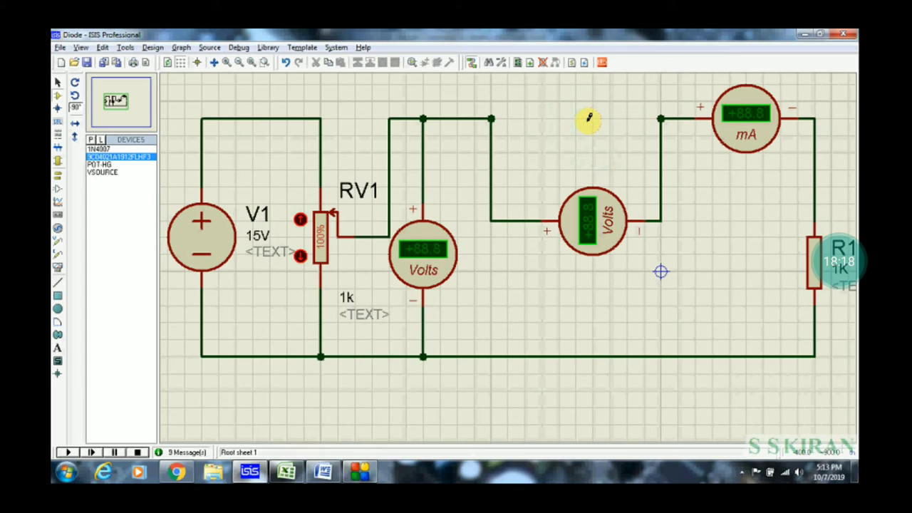
Set the ammeter's display range to Microamps.
{"action": "left_click", "coordinate": [737, 127]}
{"action": "left_click", "coordinate": [739, 127]}
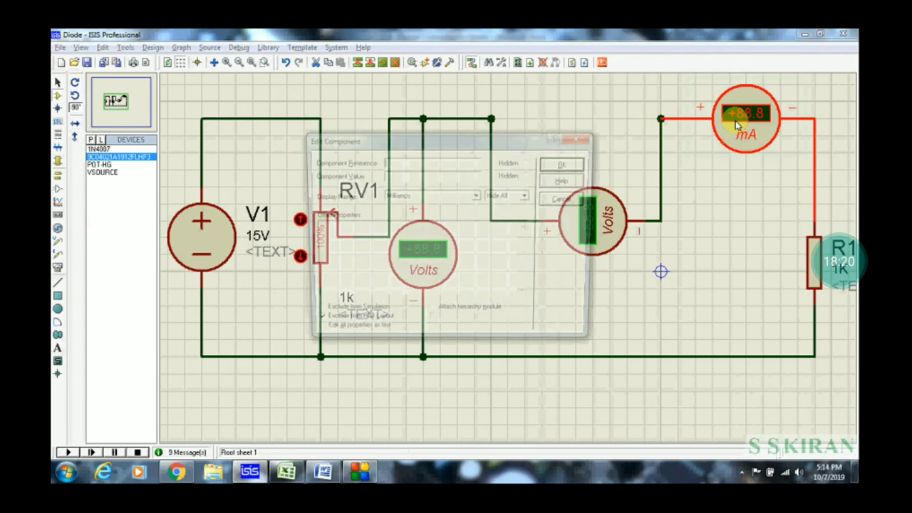
{"action": "left_click", "coordinate": [477, 196]}
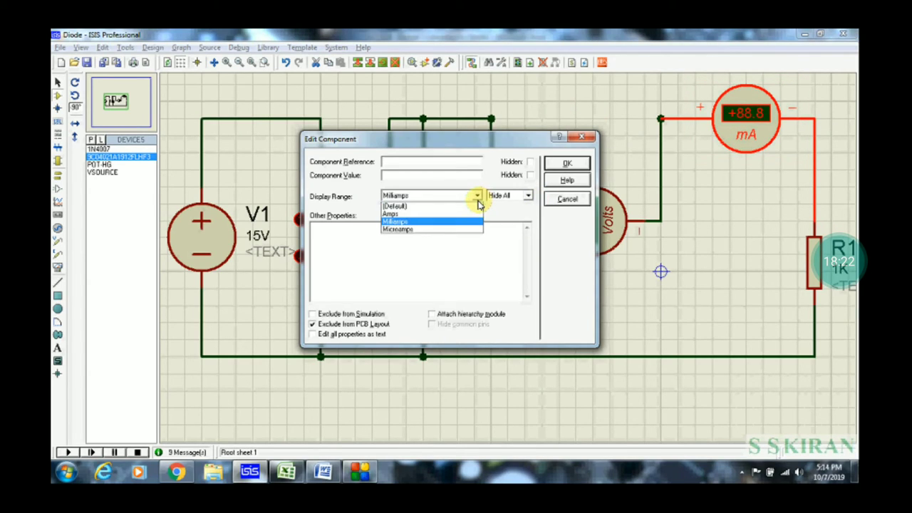
{"action": "left_click", "coordinate": [434, 229]}
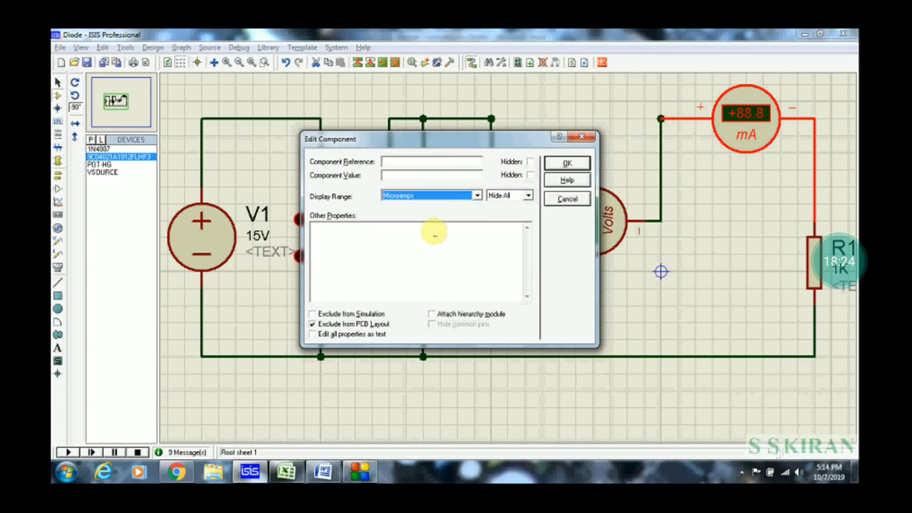
{"action": "left_click", "coordinate": [565, 164]}
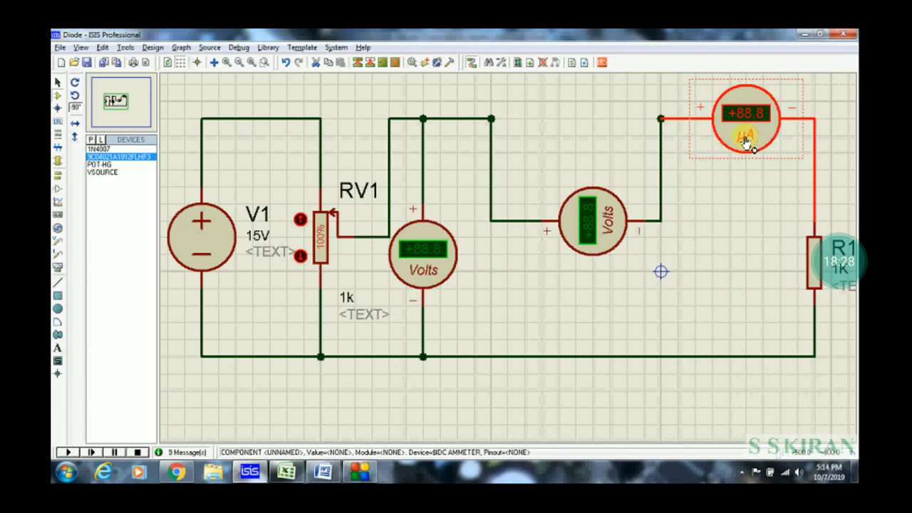
Place a 1N4007 diode rotated 180 degrees in the gap above the parallel voltmeter, with its cathode facing the supply.
{"action": "left_click", "coordinate": [99, 148]}
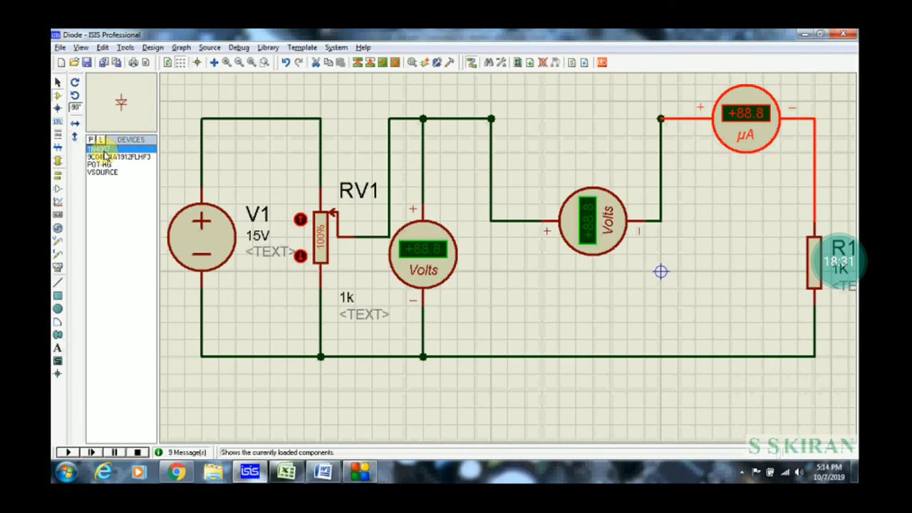
{"action": "left_click", "coordinate": [79, 101]}
{"action": "left_click", "coordinate": [571, 117]}
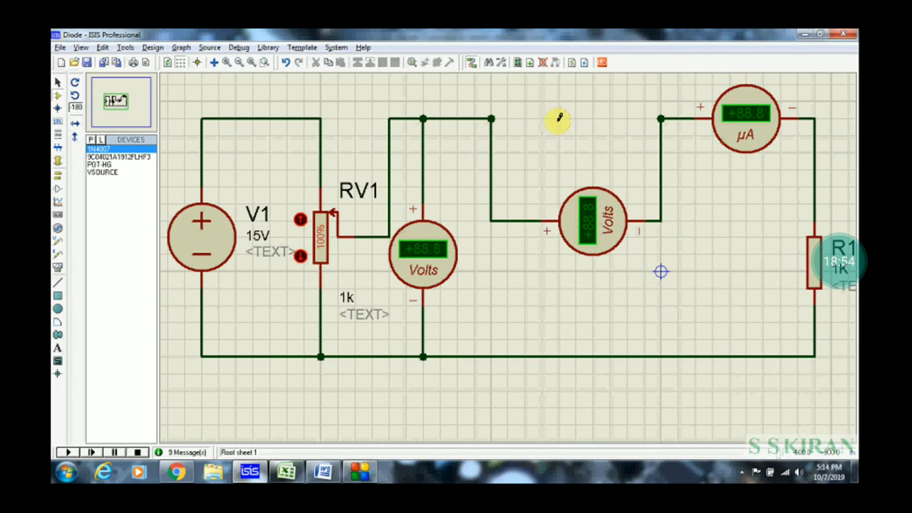
{"action": "left_click", "coordinate": [559, 118]}
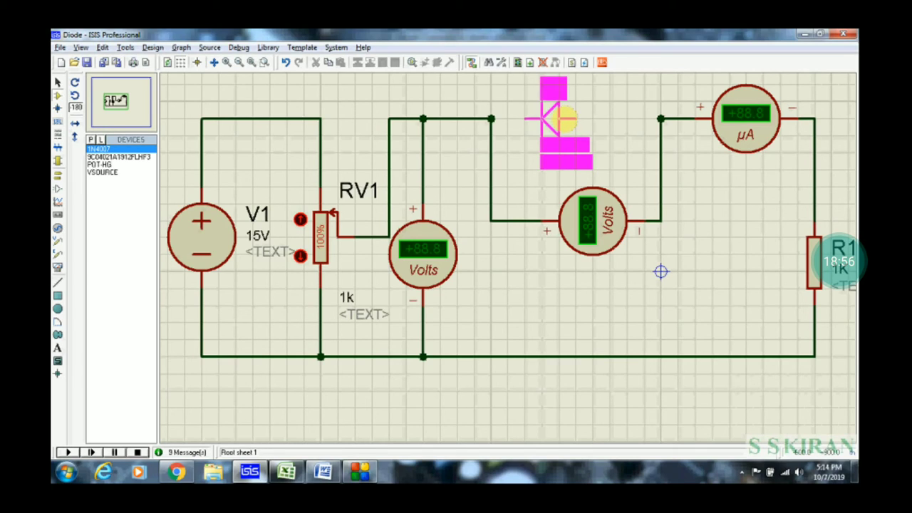
{"action": "left_click", "coordinate": [572, 118]}
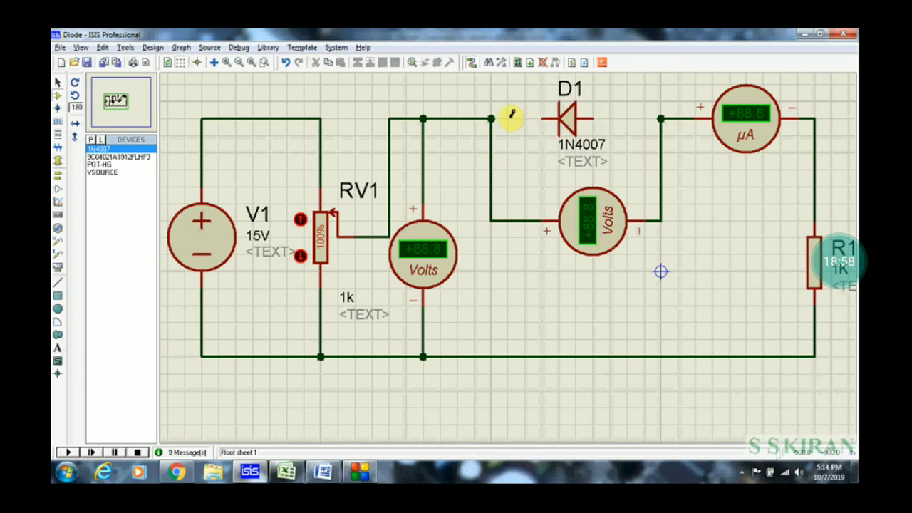
Wire both ends of the reversed diode to the junctions on either side of the parallel voltmeter.
{"action": "left_click", "coordinate": [542, 118]}
{"action": "left_click", "coordinate": [491, 119]}
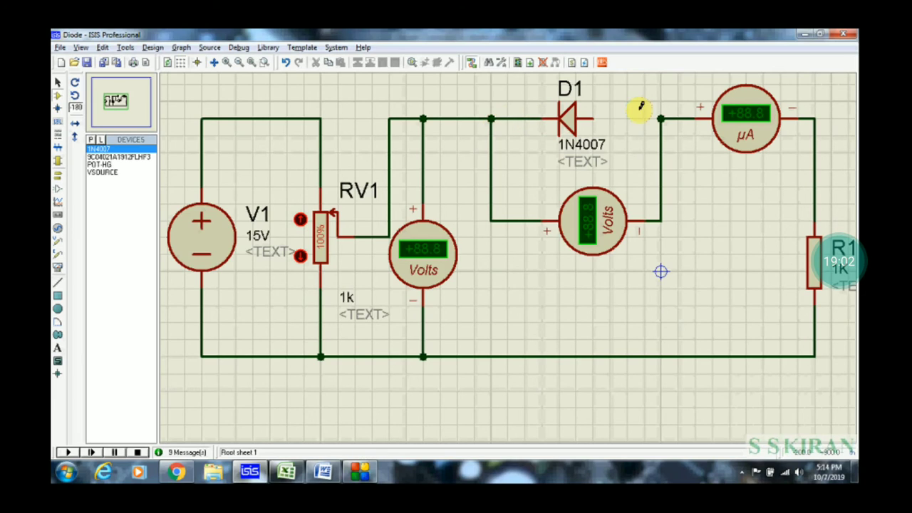
{"action": "left_click", "coordinate": [595, 116]}
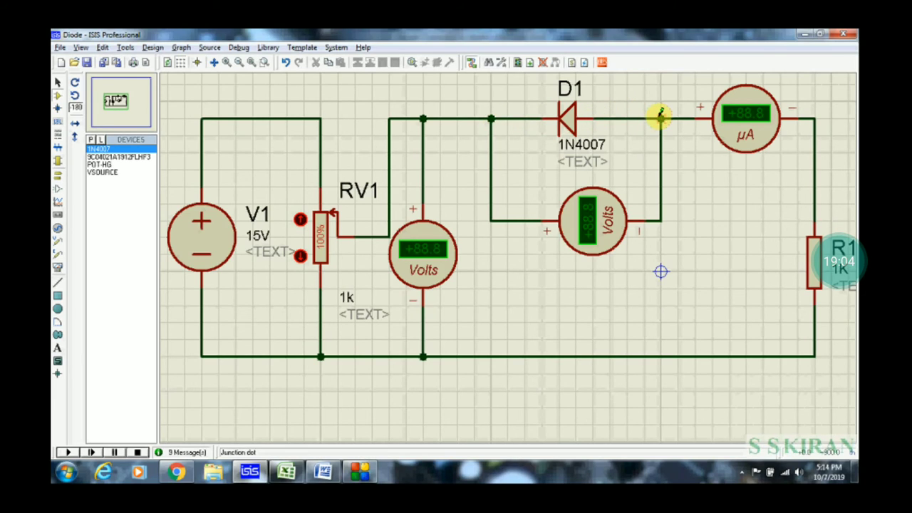
{"action": "left_click", "coordinate": [662, 117]}
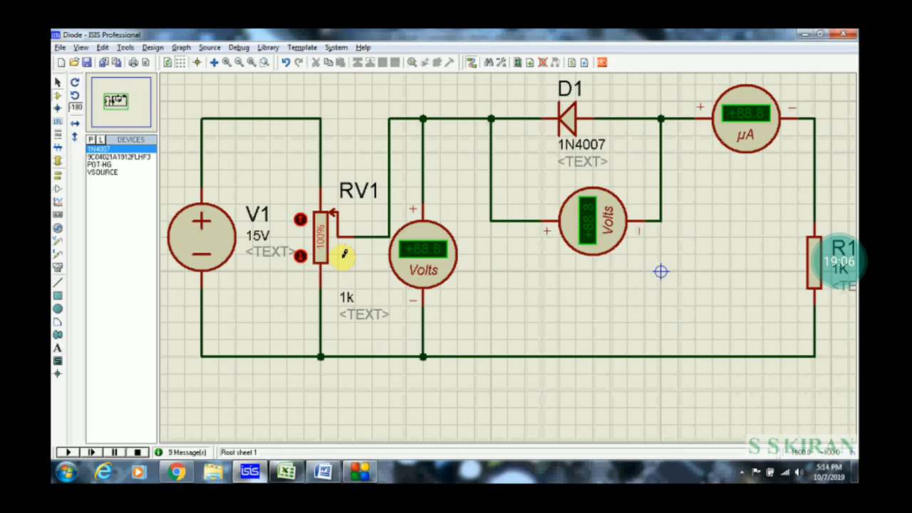
Lower the RV1 potentiometer to 0%.
{"action": "left_click", "coordinate": [301, 257]}
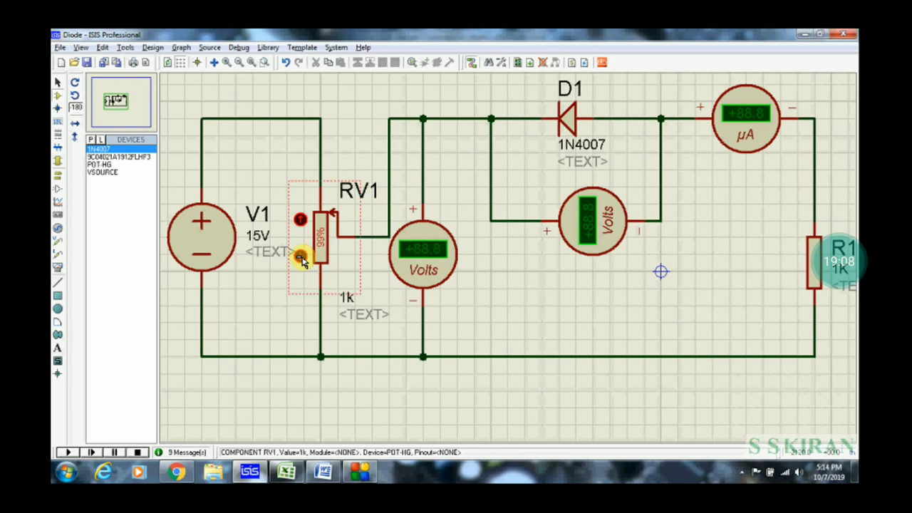
{"action": "left_click", "coordinate": [301, 258]}
{"action": "left_click_drag", "start_coordinate": [301, 258], "coordinate": [301, 258]}
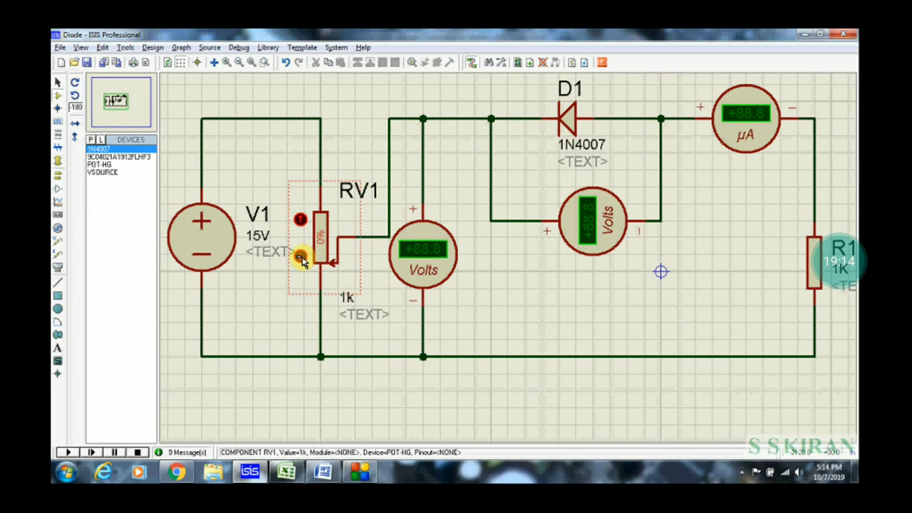
Start the simulation of the reverse bias circuit and raise the RV1 potentiometer to 7%.
{"action": "left_click", "coordinate": [70, 453]}
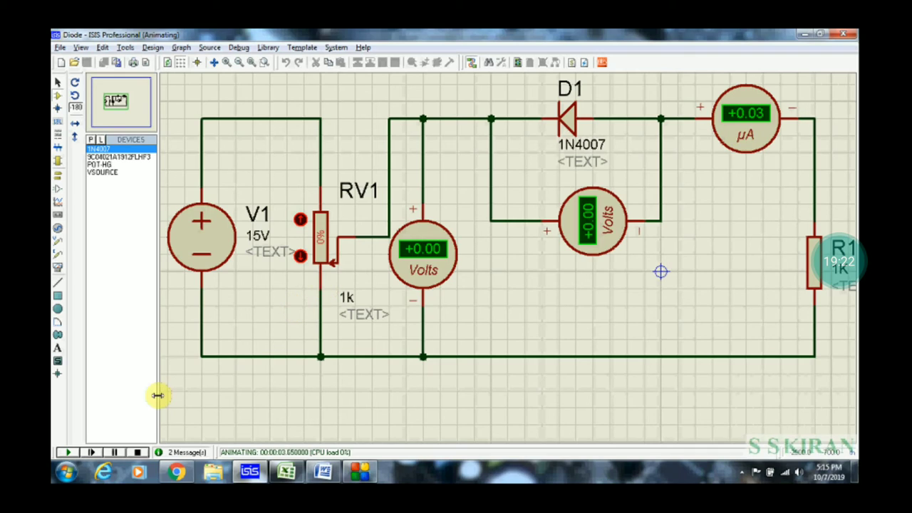
{"action": "left_click", "coordinate": [300, 219]}
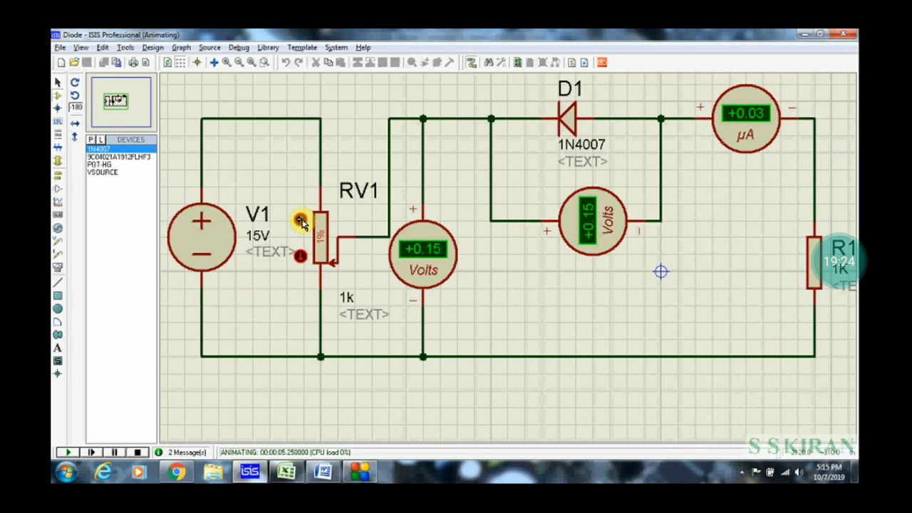
{"action": "left_click", "coordinate": [300, 219]}
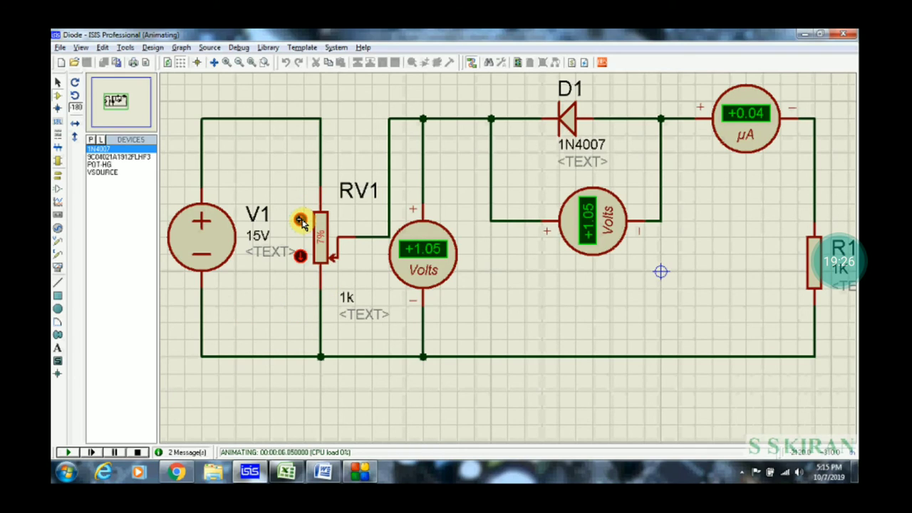
Raise the RV1 potentiometer to 58% while the reverse bias simulation runs.
{"action": "left_click", "coordinate": [300, 220]}
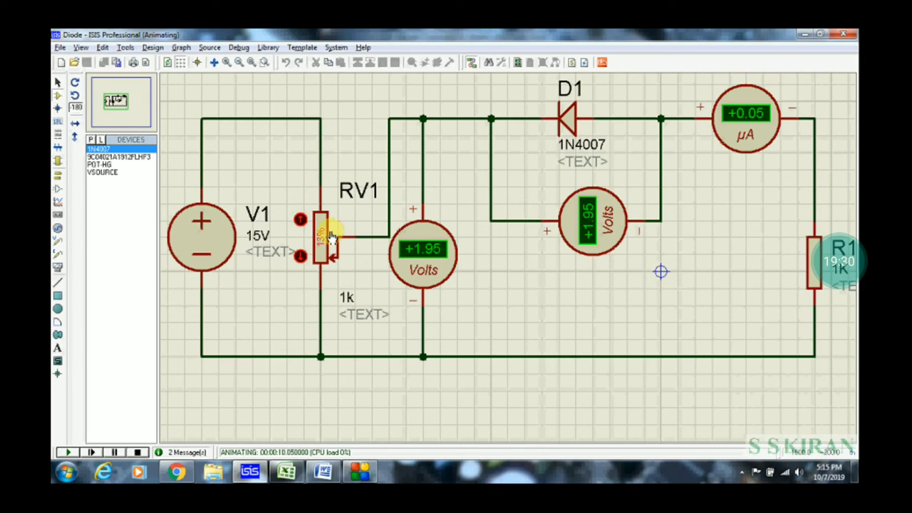
{"action": "left_click", "coordinate": [300, 219]}
{"action": "left_click", "coordinate": [300, 220]}
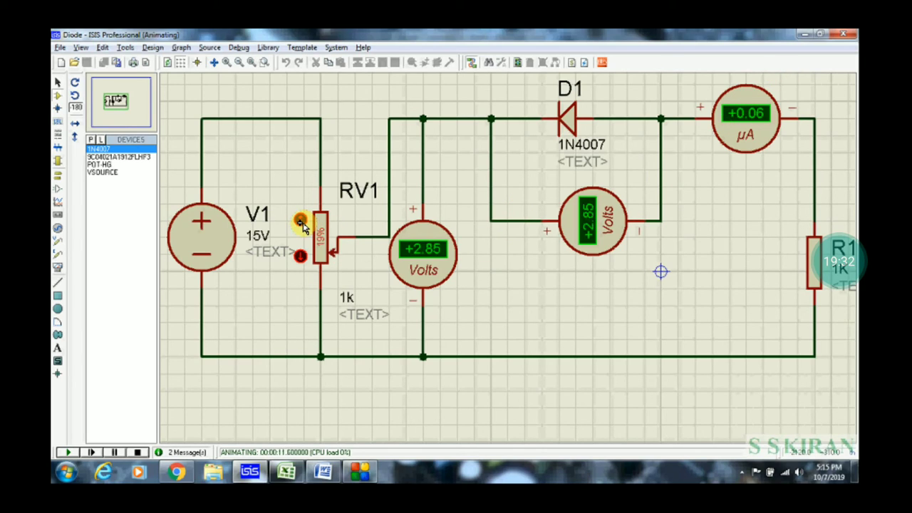
{"action": "left_click", "coordinate": [300, 219]}
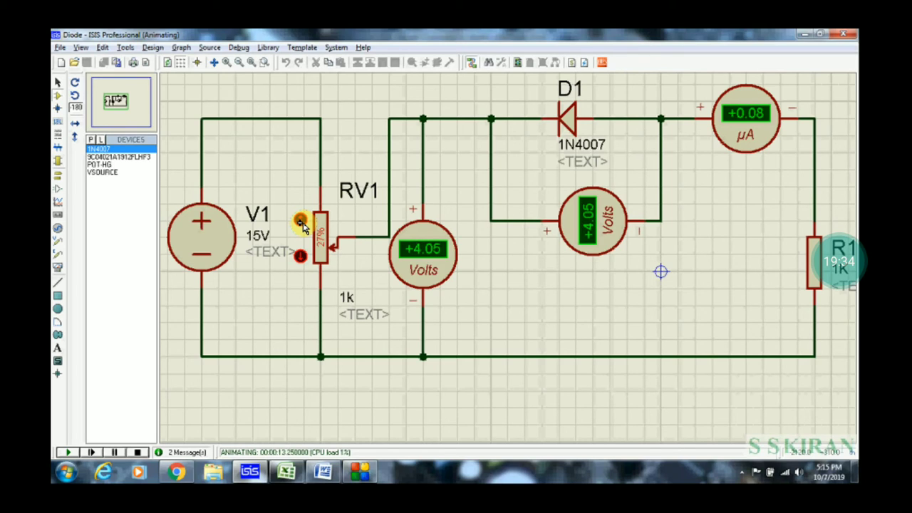
{"action": "left_click", "coordinate": [300, 219]}
{"action": "left_click", "coordinate": [300, 220]}
{"action": "left_click", "coordinate": [300, 220]}
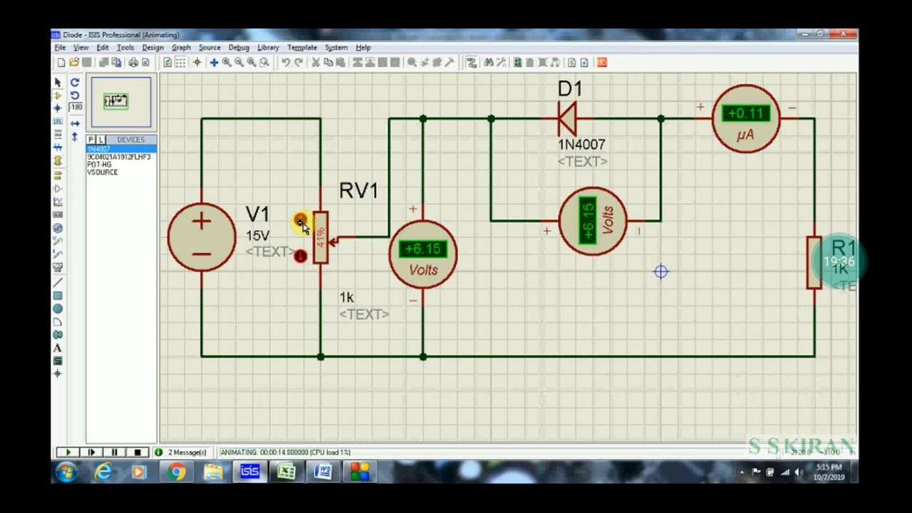
{"action": "left_click", "coordinate": [300, 220]}
{"action": "left_click", "coordinate": [300, 219]}
{"action": "left_click", "coordinate": [300, 219]}
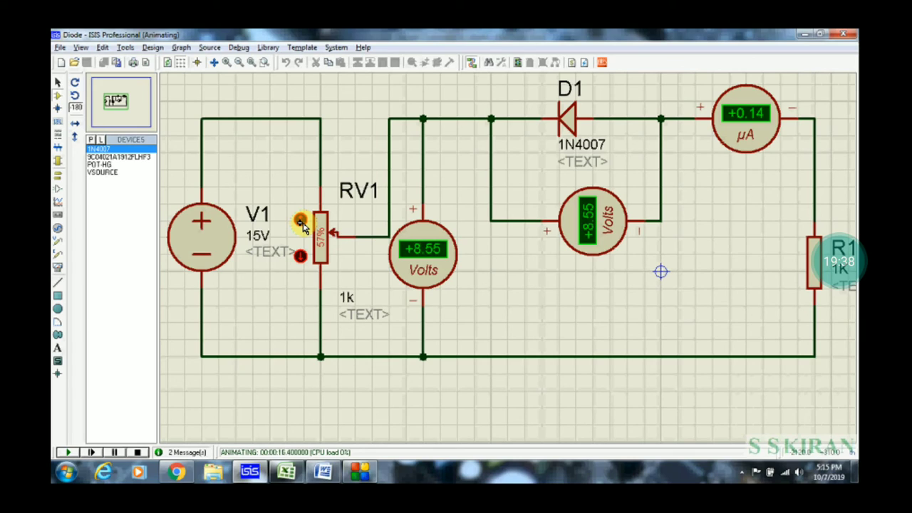
{"action": "left_click", "coordinate": [300, 219]}
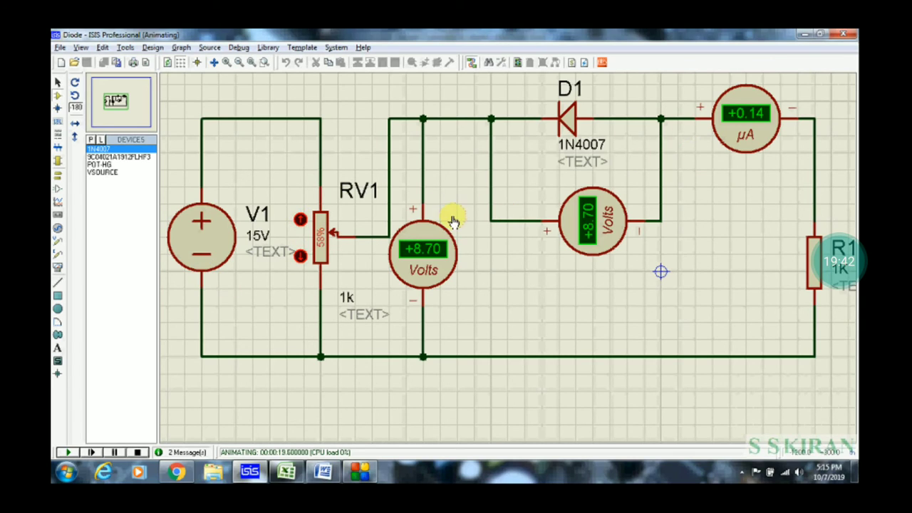
Raise the RV1 potentiometer to its 100% maximum.
{"action": "left_click", "coordinate": [300, 220]}
{"action": "left_click", "coordinate": [301, 219]}
{"action": "left_click", "coordinate": [300, 219]}
{"action": "left_click", "coordinate": [301, 219]}
{"action": "left_click", "coordinate": [300, 219]}
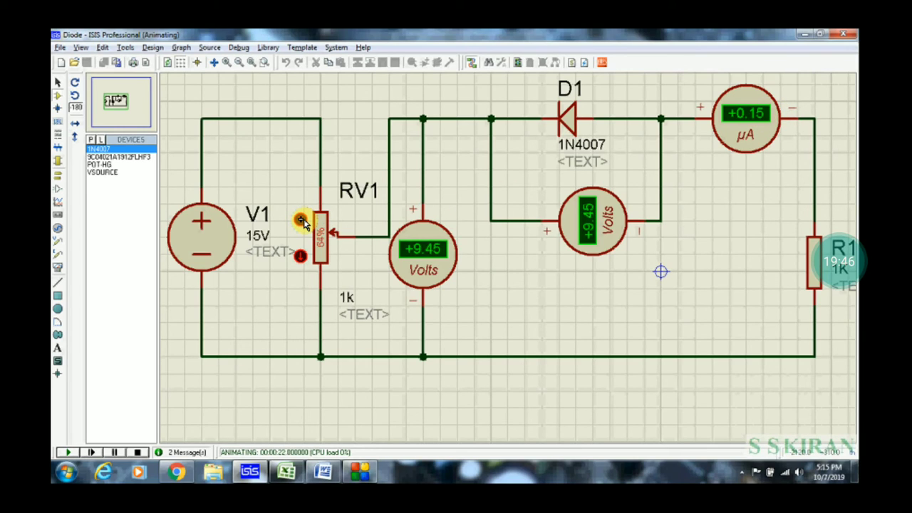
{"action": "left_click", "coordinate": [300, 220]}
{"action": "left_click", "coordinate": [300, 219]}
{"action": "left_click", "coordinate": [301, 220]}
{"action": "left_click", "coordinate": [300, 220]}
{"action": "left_click", "coordinate": [300, 220]}
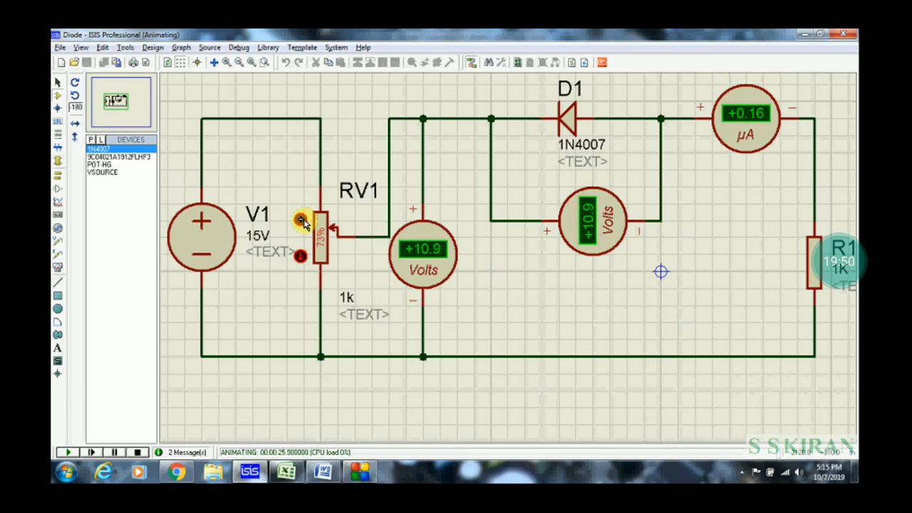
{"action": "left_click", "coordinate": [300, 220]}
{"action": "left_click", "coordinate": [300, 220]}
{"action": "left_click", "coordinate": [300, 220]}
{"action": "left_click", "coordinate": [300, 220]}
{"action": "left_click", "coordinate": [300, 220]}
{"action": "left_click", "coordinate": [300, 219]}
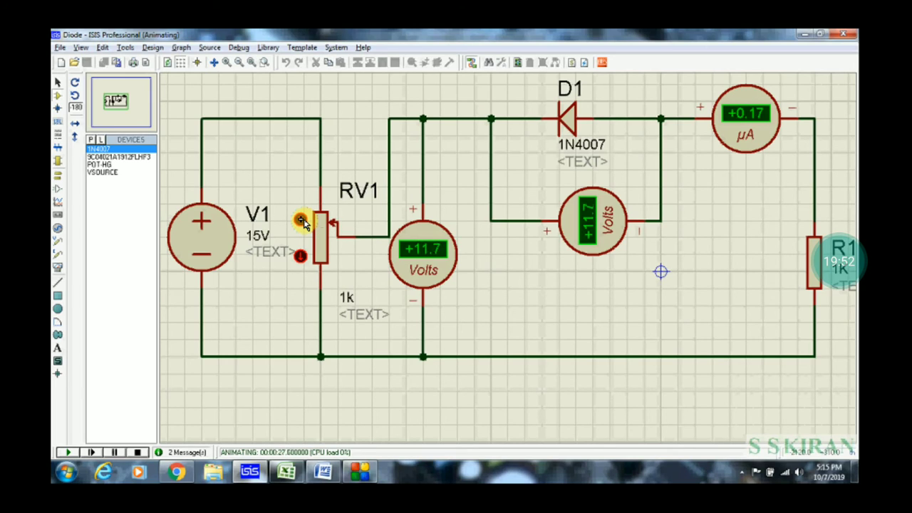
{"action": "left_click", "coordinate": [301, 220]}
{"action": "left_click", "coordinate": [300, 220]}
{"action": "left_click", "coordinate": [300, 220]}
{"action": "left_click", "coordinate": [300, 220]}
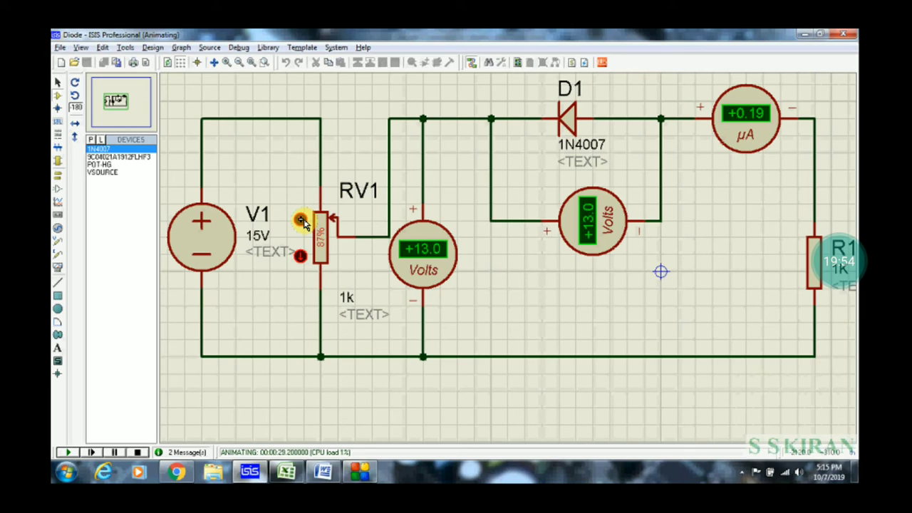
{"action": "left_click", "coordinate": [300, 219]}
{"action": "left_click", "coordinate": [300, 219]}
{"action": "left_click", "coordinate": [300, 220]}
{"action": "left_click", "coordinate": [300, 219]}
{"action": "left_click", "coordinate": [300, 219]}
{"action": "left_click", "coordinate": [300, 219]}
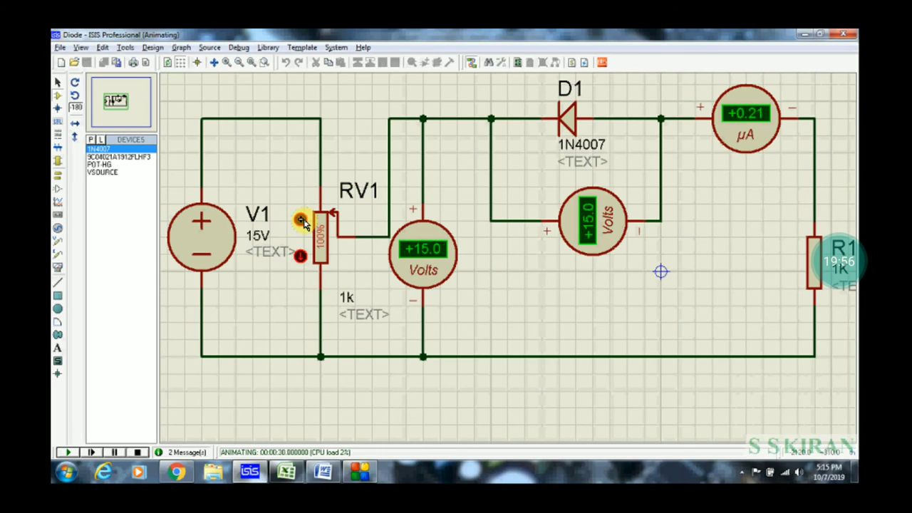
Lower the RV1 potentiometer to 46%.
{"action": "left_click", "coordinate": [302, 258]}
{"action": "left_click", "coordinate": [301, 257]}
{"action": "left_click", "coordinate": [301, 257]}
{"action": "left_click", "coordinate": [301, 257]}
{"action": "left_click", "coordinate": [302, 257]}
{"action": "left_click", "coordinate": [301, 257]}
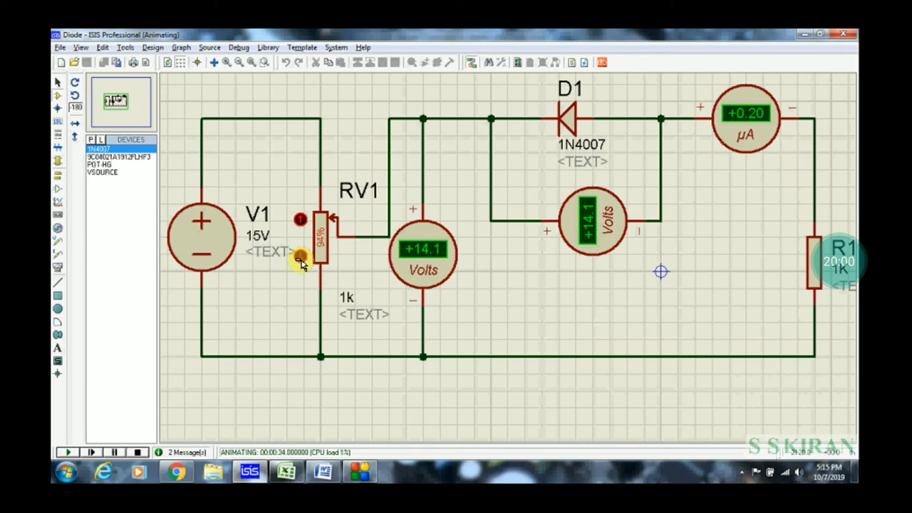
{"action": "left_click", "coordinate": [300, 257]}
{"action": "left_click", "coordinate": [300, 257]}
{"action": "left_click", "coordinate": [300, 257]}
{"action": "left_click", "coordinate": [300, 257]}
{"action": "left_click", "coordinate": [300, 257]}
{"action": "left_click", "coordinate": [300, 257]}
{"action": "left_click", "coordinate": [300, 257]}
{"action": "left_click", "coordinate": [300, 257]}
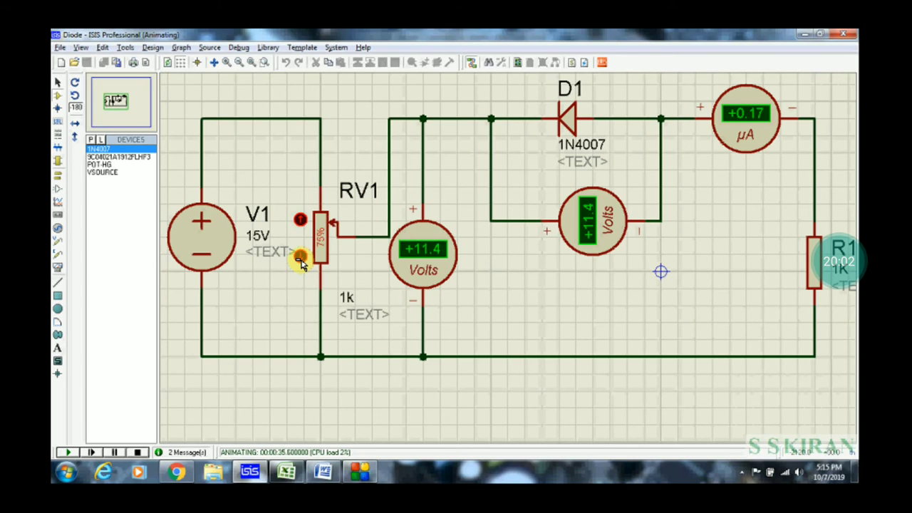
{"action": "left_click", "coordinate": [300, 257]}
{"action": "left_click", "coordinate": [300, 257]}
{"action": "left_click", "coordinate": [300, 257]}
{"action": "left_click", "coordinate": [300, 257]}
{"action": "left_click", "coordinate": [300, 258]}
{"action": "left_click", "coordinate": [300, 257]}
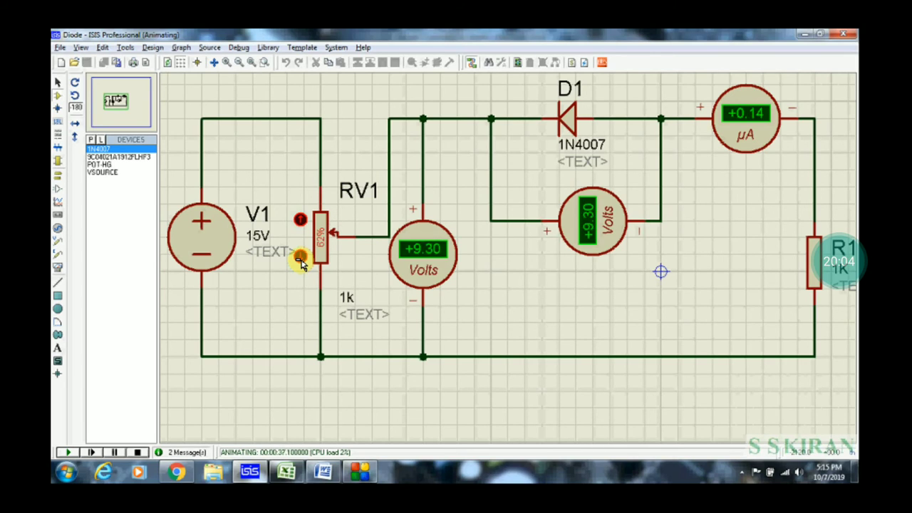
{"action": "left_click", "coordinate": [301, 258]}
{"action": "left_click", "coordinate": [300, 257]}
{"action": "left_click", "coordinate": [300, 257]}
{"action": "left_click", "coordinate": [300, 257]}
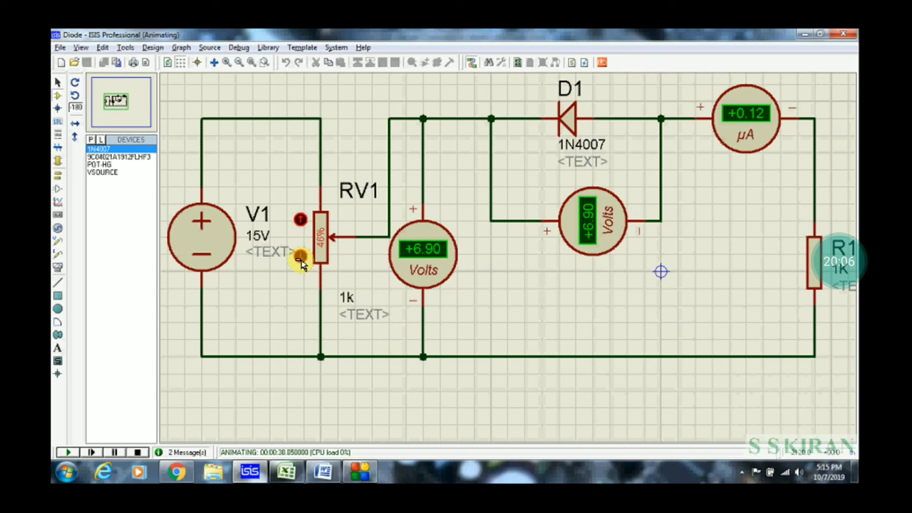
Switch to the Diode Graph workbook in Excel, clear the CURRENT values in C3:C23 and enter -0 in C3.
{"action": "key", "text": "alt+Tab"}
{"action": "key", "text": "alt+Tab"}
{"action": "left_click", "coordinate": [324, 472]}
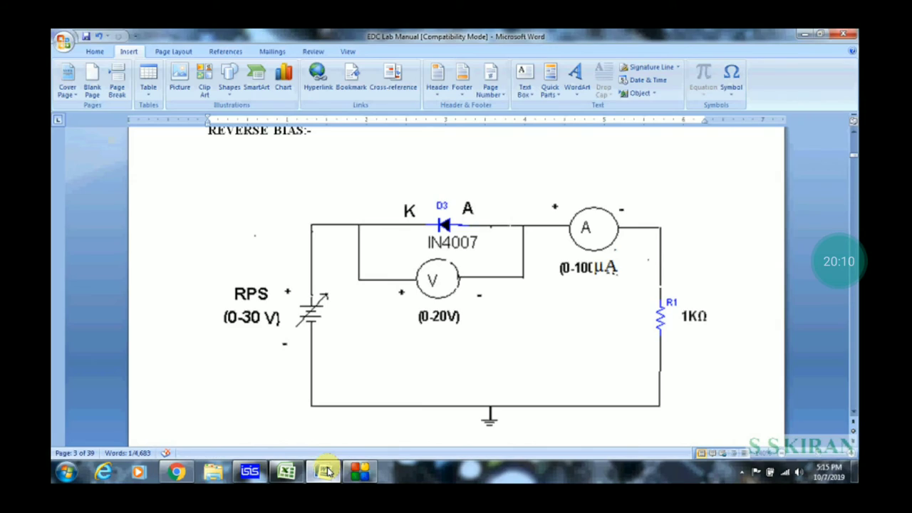
{"action": "left_click", "coordinate": [324, 471]}
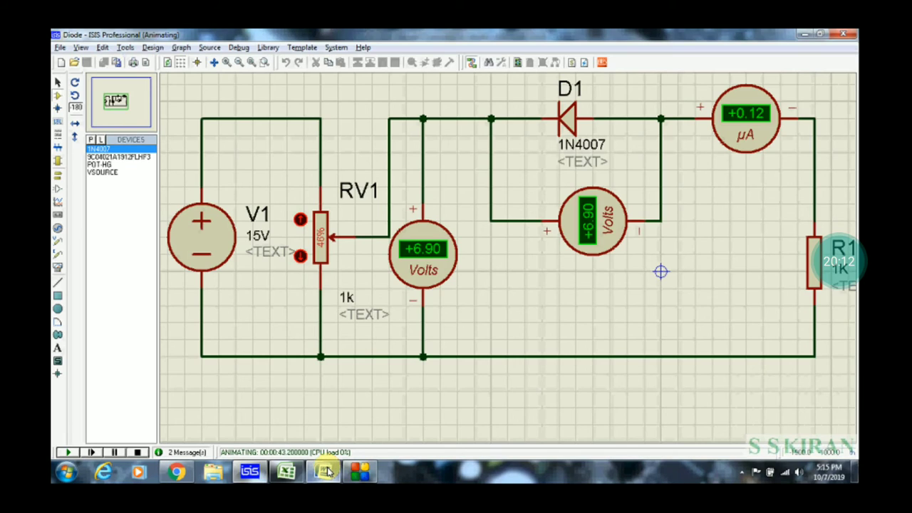
{"action": "left_click", "coordinate": [289, 474]}
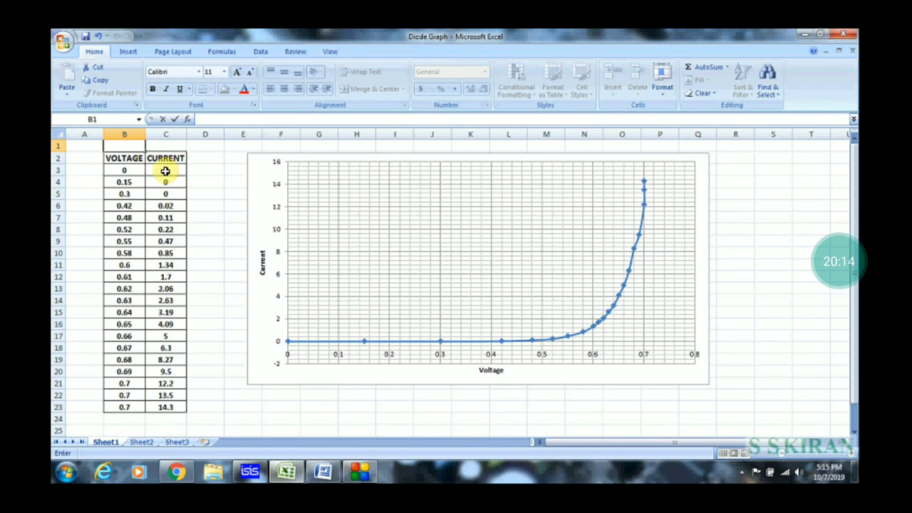
{"action": "left_click_drag", "start_coordinate": [165, 171], "coordinate": [166, 408]}
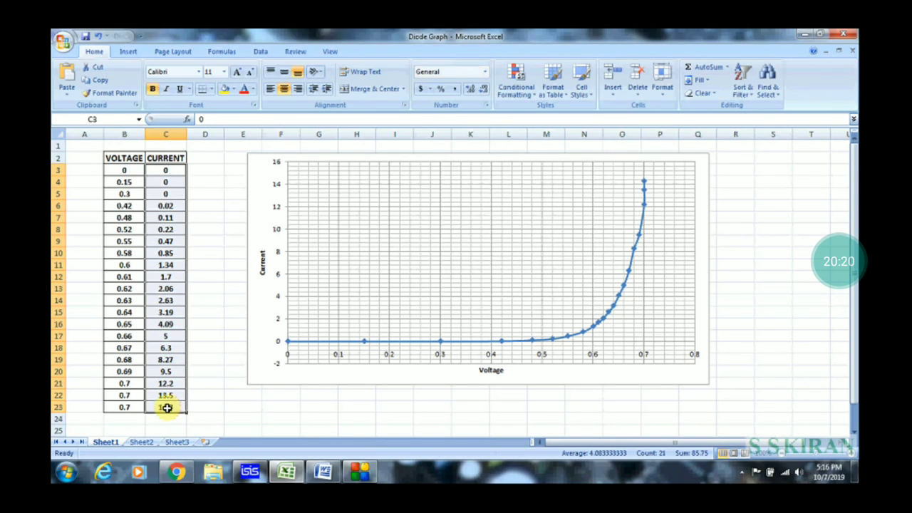
{"action": "key", "text": "Delete"}
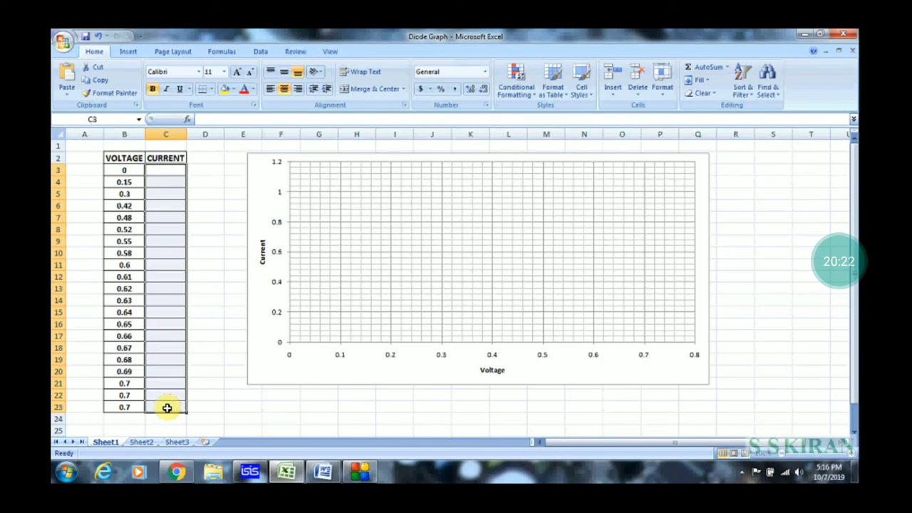
{"action": "type", "text": "=0"}
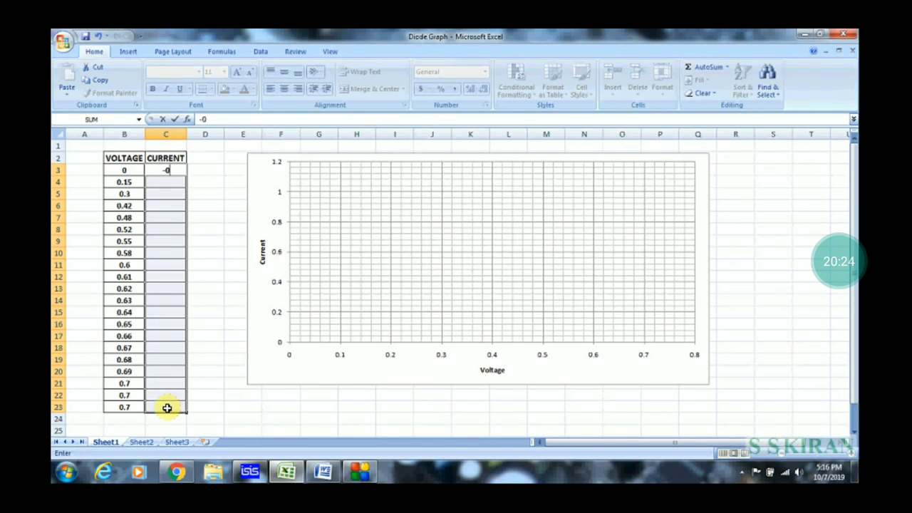
{"action": "key", "text": "Return"}
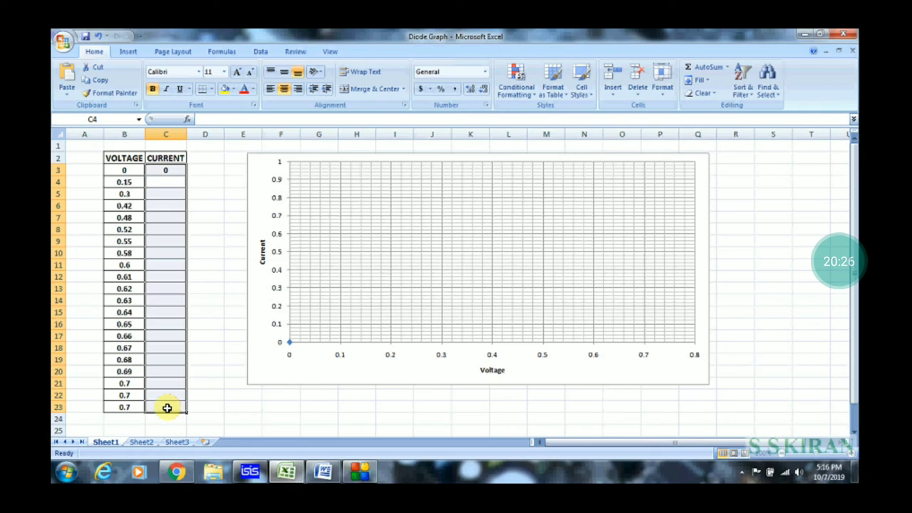
Compare the reverse voltage and microammeter readings in the ISIS circuit with the VOLTAGE column in Excel.
{"action": "key", "text": "alt+Tab"}
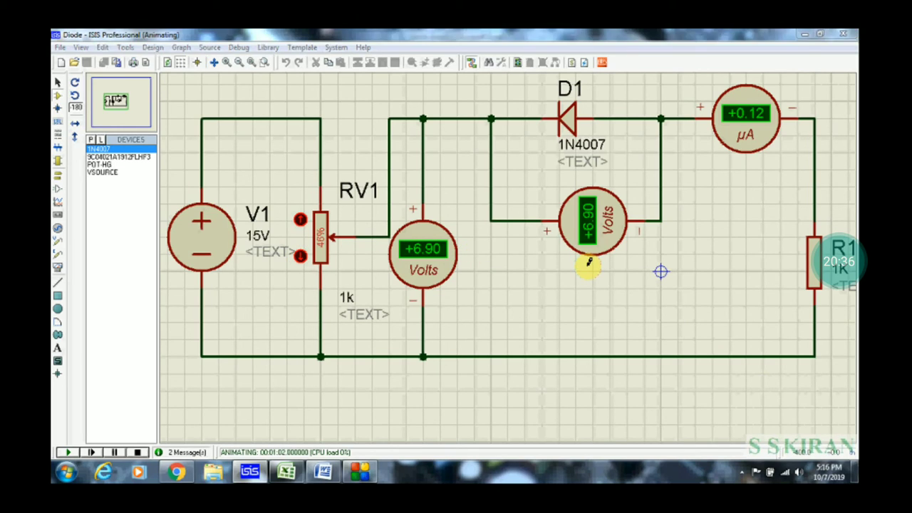
{"action": "key", "text": "alt+Tab"}
{"action": "key", "text": "alt+Tab"}
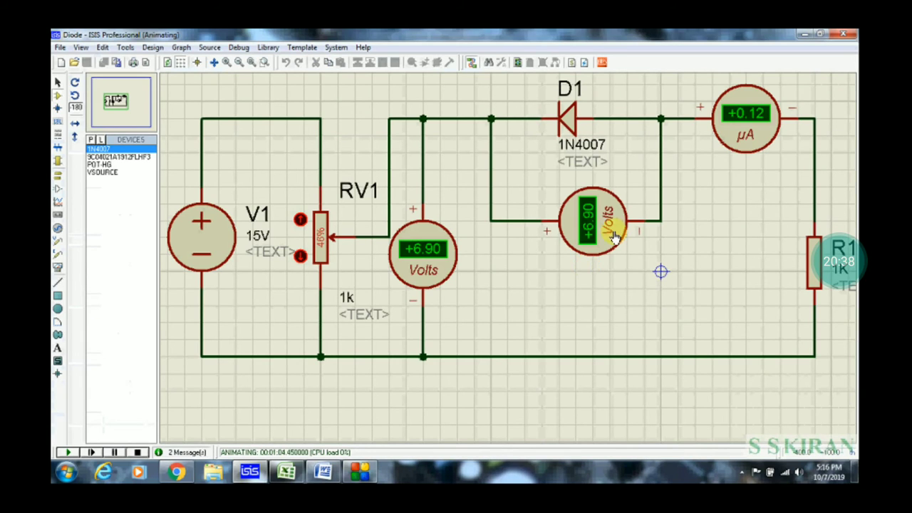
{"action": "key", "text": "alt+Tab"}
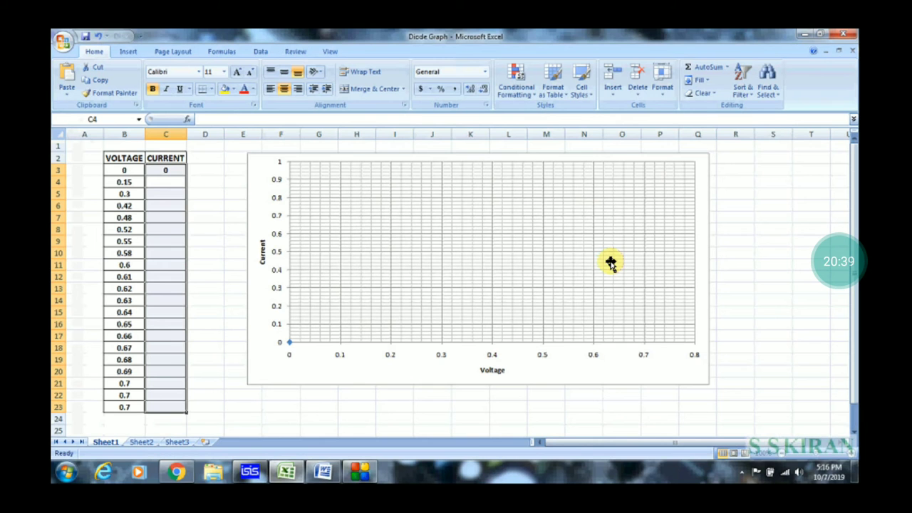
{"action": "left_click", "coordinate": [156, 371]}
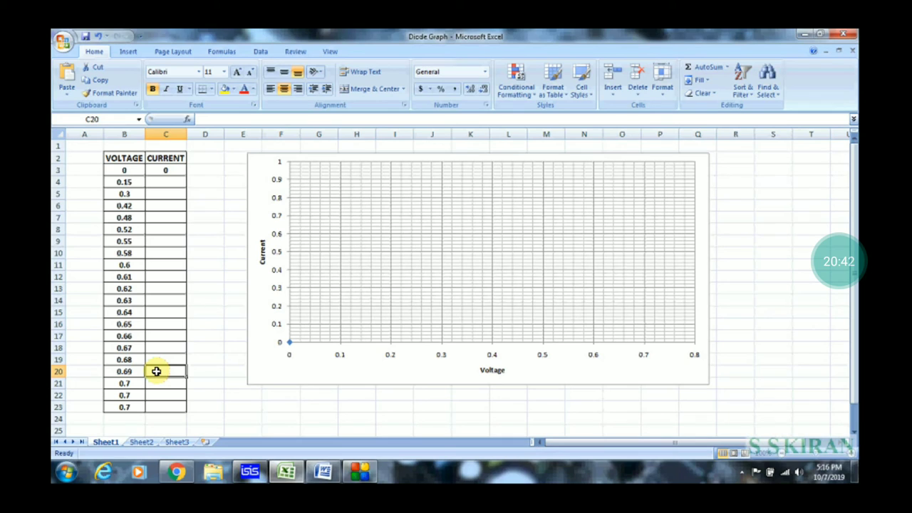
{"action": "key", "text": "alt+Tab"}
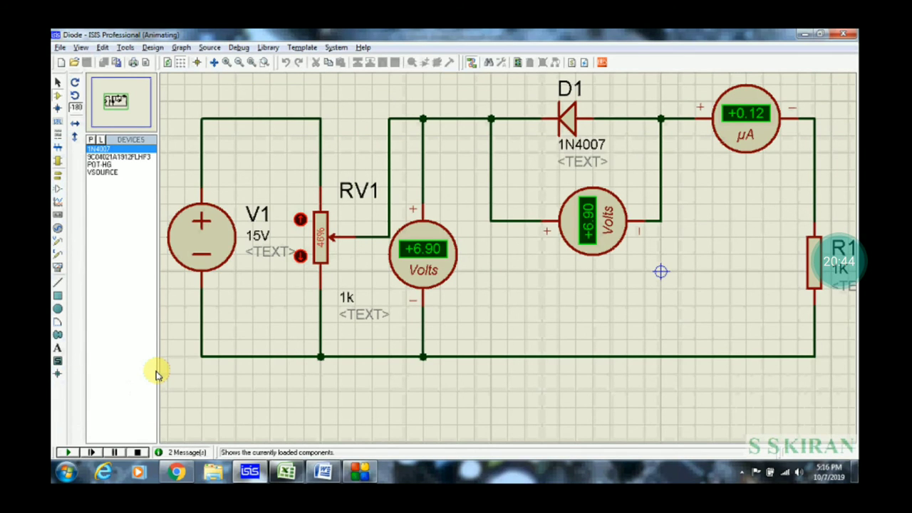
{"action": "key", "text": "alt+Tab"}
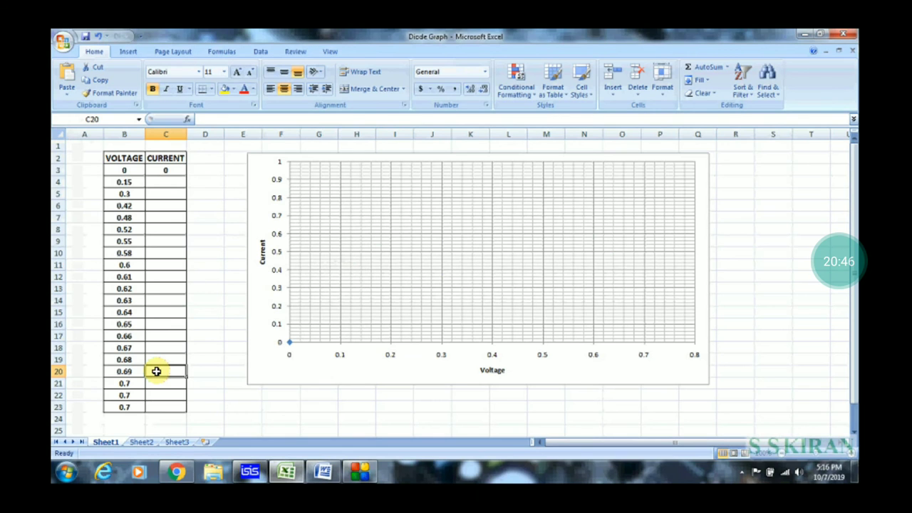
{"action": "left_click", "coordinate": [124, 182]}
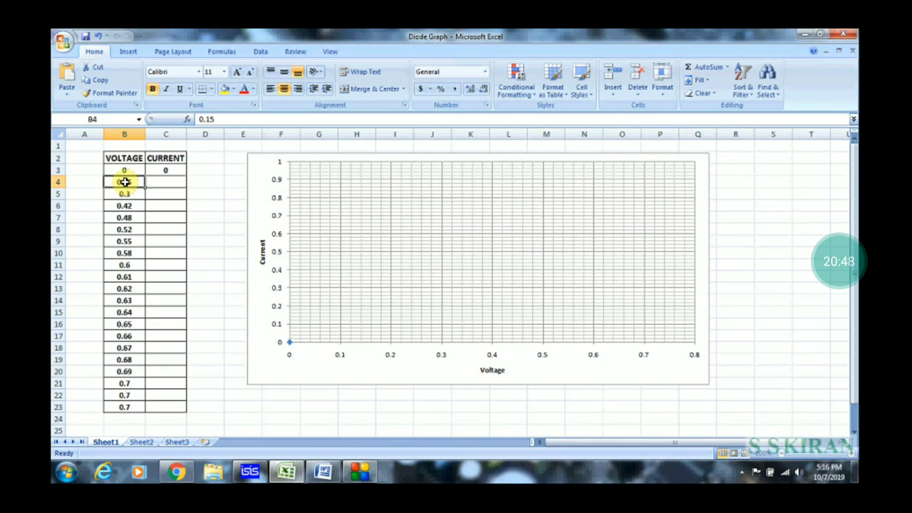
{"action": "key", "text": "alt+Tab"}
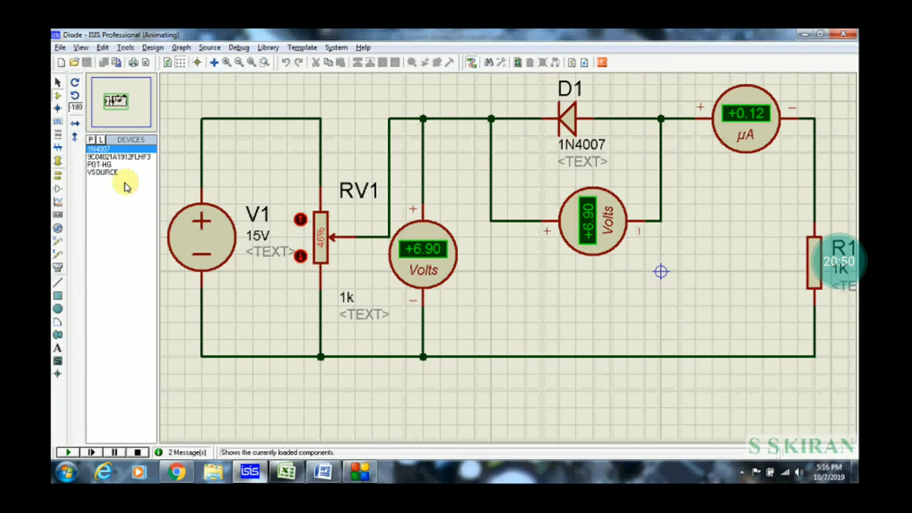
{"action": "key", "text": "alt+Tab"}
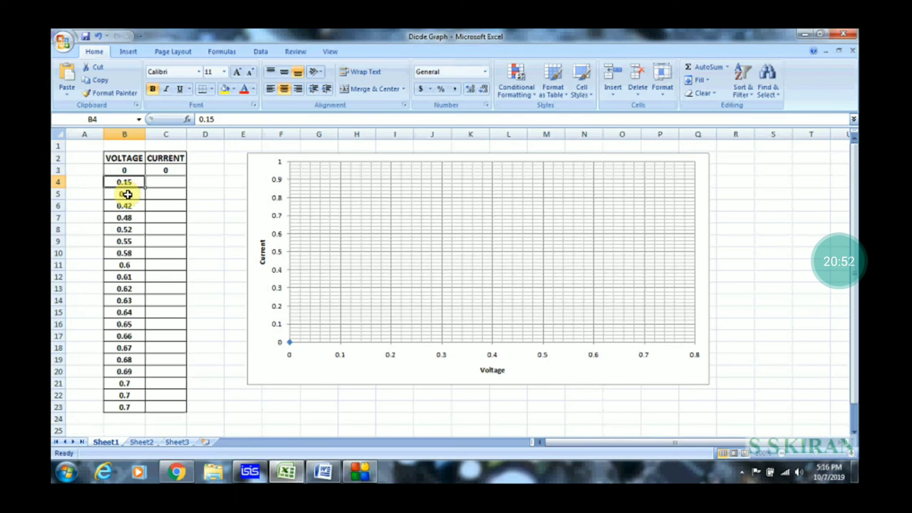
Enter 6 in B10 and the microammeter reading from the ISIS circuit, -0.12, in C10.
{"action": "left_click", "coordinate": [126, 254]}
{"action": "type", "text": "6"}
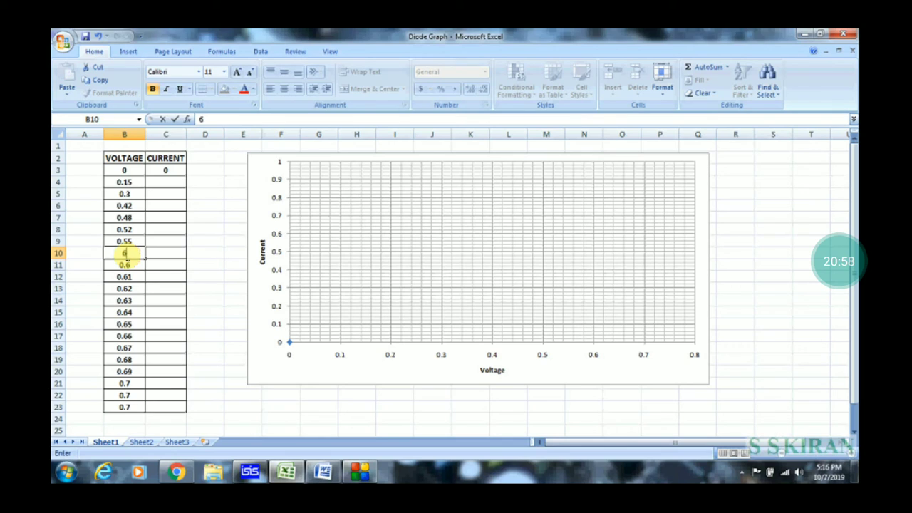
{"action": "key", "text": "alt+Tab"}
{"action": "key", "text": "alt+Tab"}
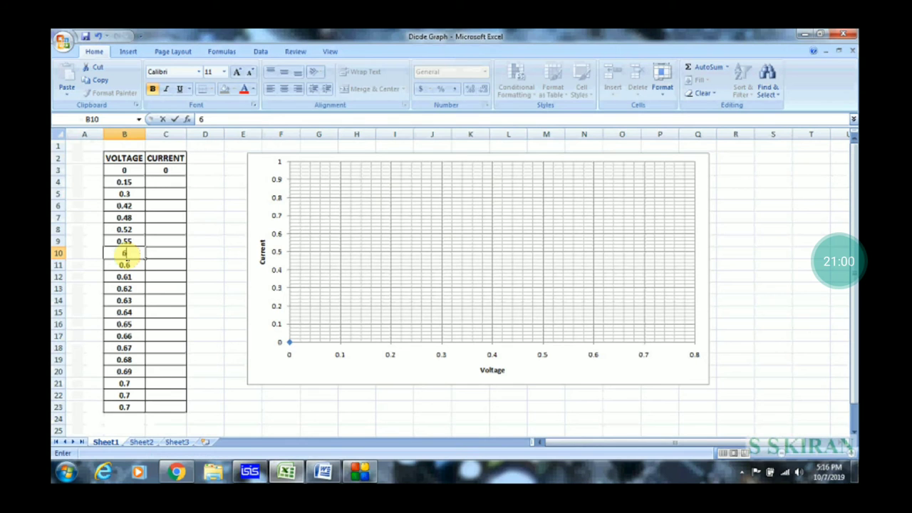
{"action": "key", "text": "Tab"}
{"action": "key", "text": "alt+Tab"}
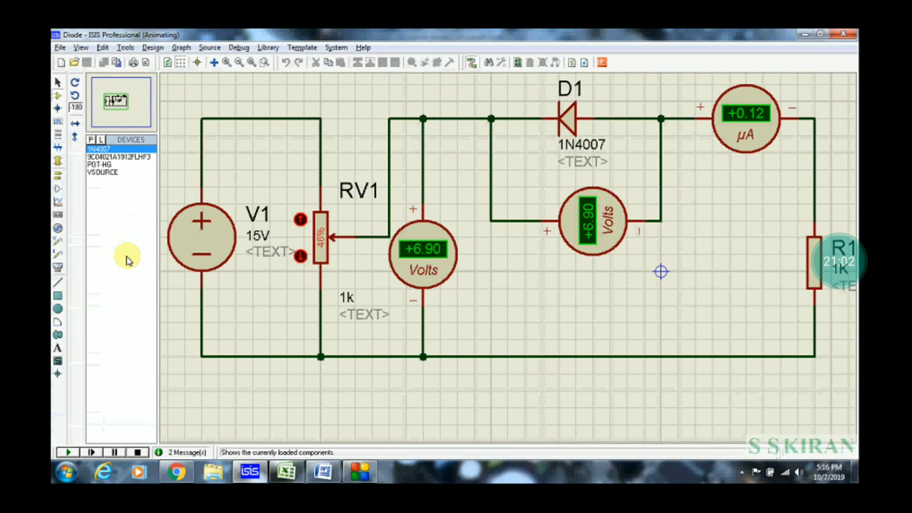
{"action": "key", "text": "alt+Tab"}
{"action": "type", "text": "-0.12"}
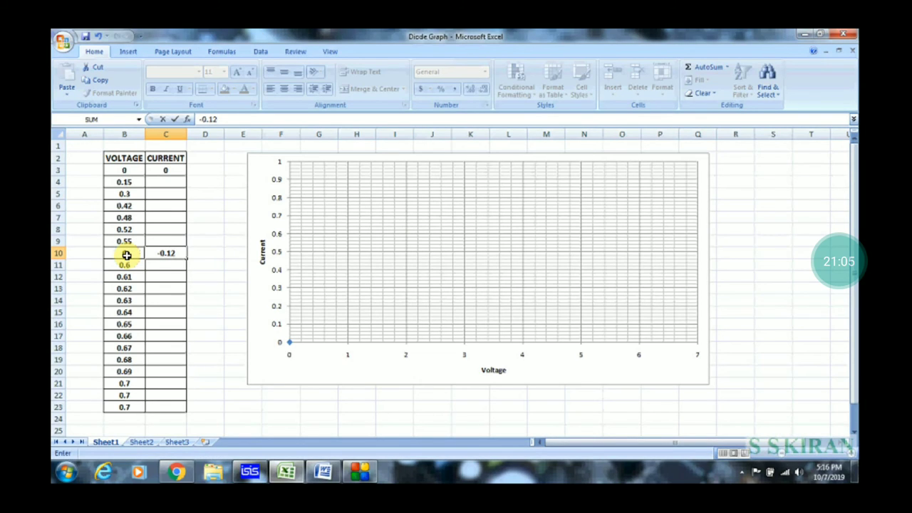
{"action": "key", "text": "Return"}
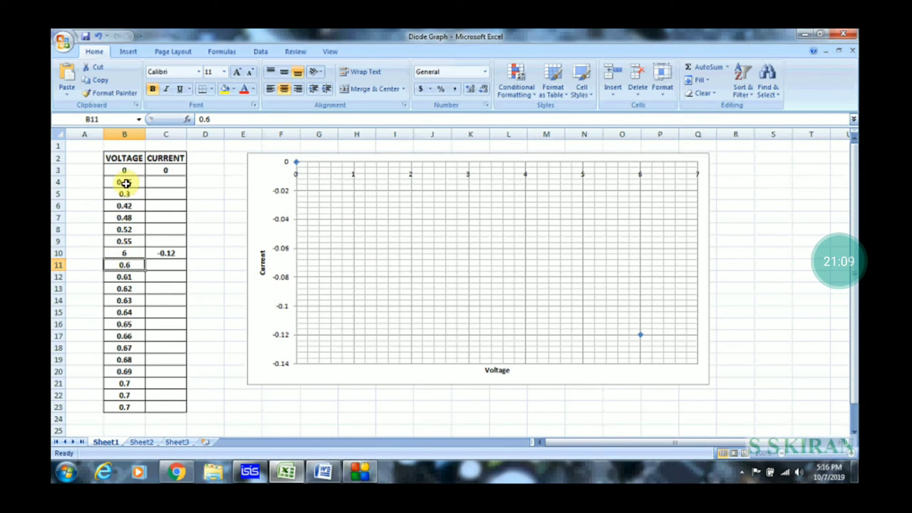
Switch to the ISIS circuit and lower the RV1 potentiometer to 2%.
{"action": "key", "text": "alt+Tab"}
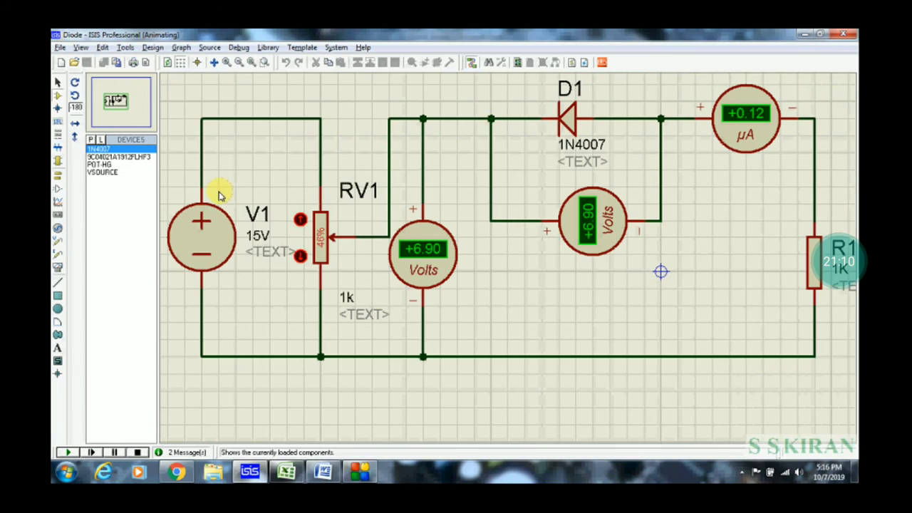
{"action": "left_click", "coordinate": [303, 260]}
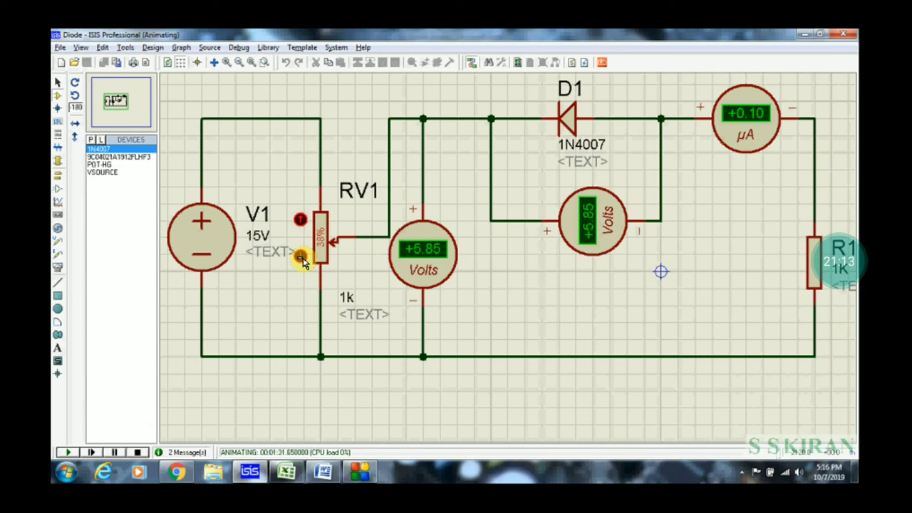
{"action": "left_click", "coordinate": [302, 260]}
{"action": "left_click", "coordinate": [303, 260]}
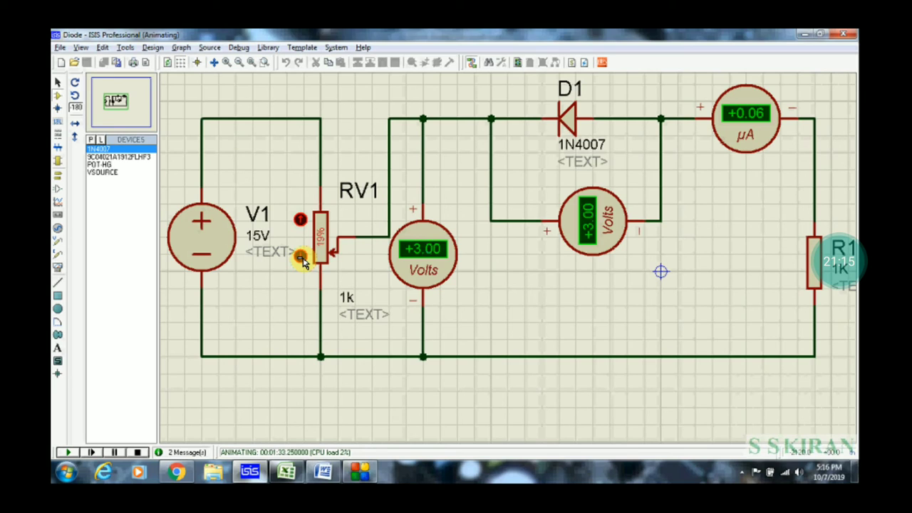
{"action": "left_click", "coordinate": [302, 261]}
{"action": "left_click", "coordinate": [302, 260]}
{"action": "left_click", "coordinate": [302, 260]}
{"action": "left_click", "coordinate": [302, 261]}
{"action": "left_click", "coordinate": [301, 220]}
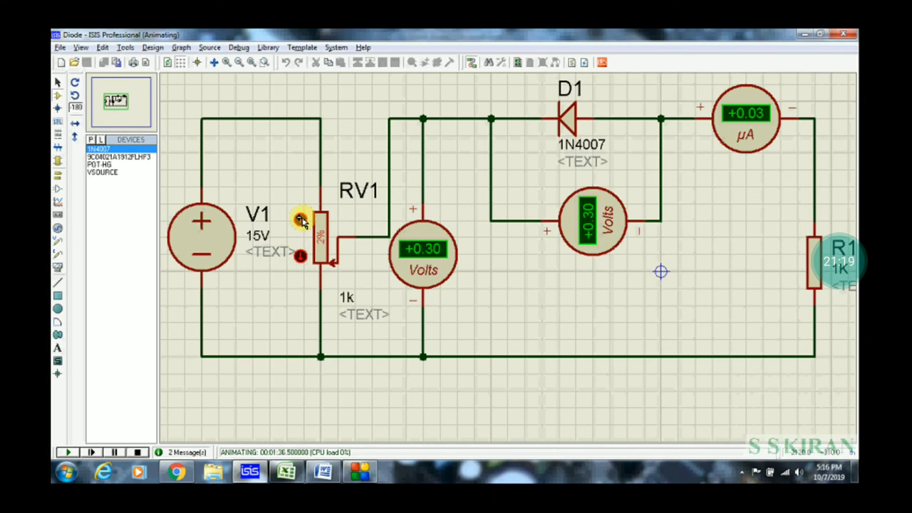
Switch to Excel and enter the ISIS microammeter reading as -0.03 in C5, beside the 0.3 voltage.
{"action": "key", "text": "alt+Tab"}
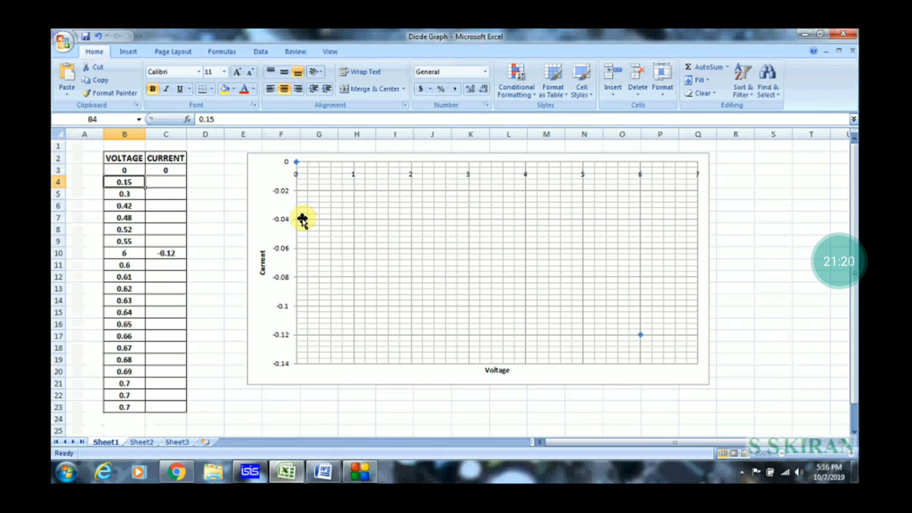
{"action": "left_click", "coordinate": [132, 193]}
{"action": "key", "text": "alt+Tab"}
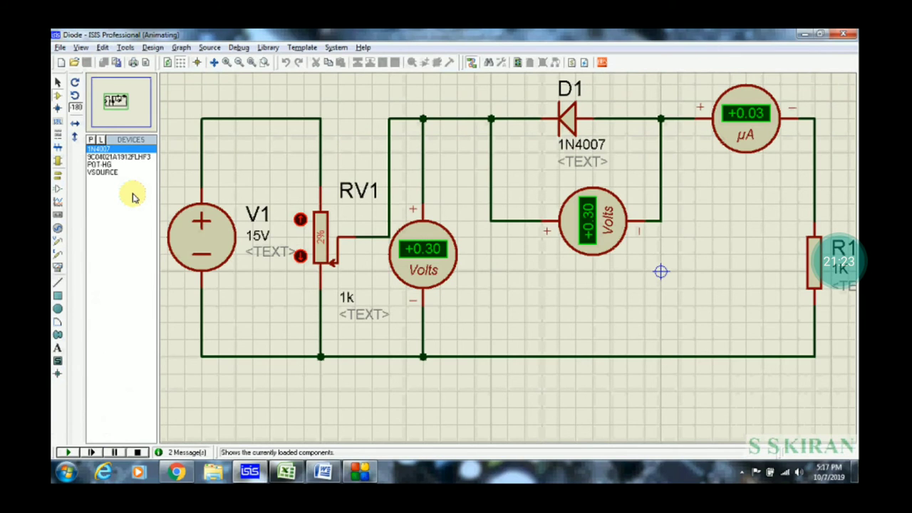
{"action": "key", "text": "alt+Tab"}
{"action": "left_click", "coordinate": [178, 196]}
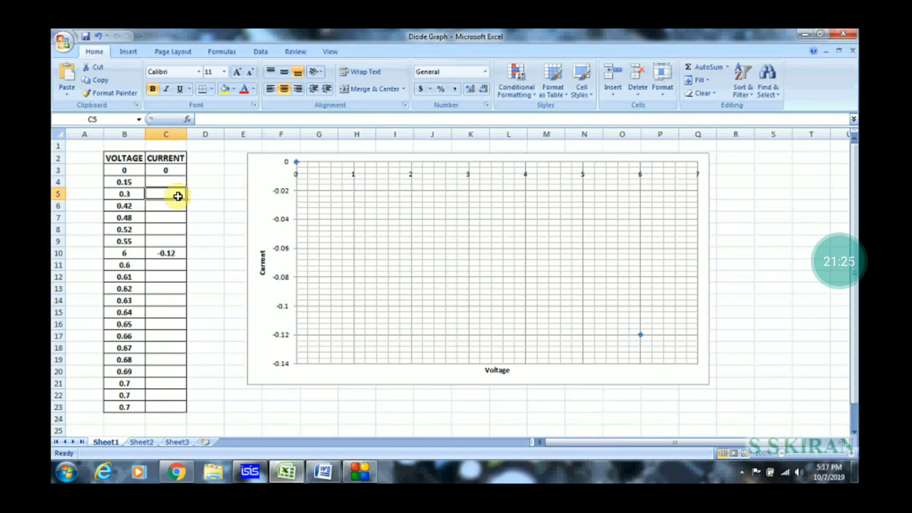
{"action": "type", "text": "0."}
{"action": "key", "text": "alt+Tab"}
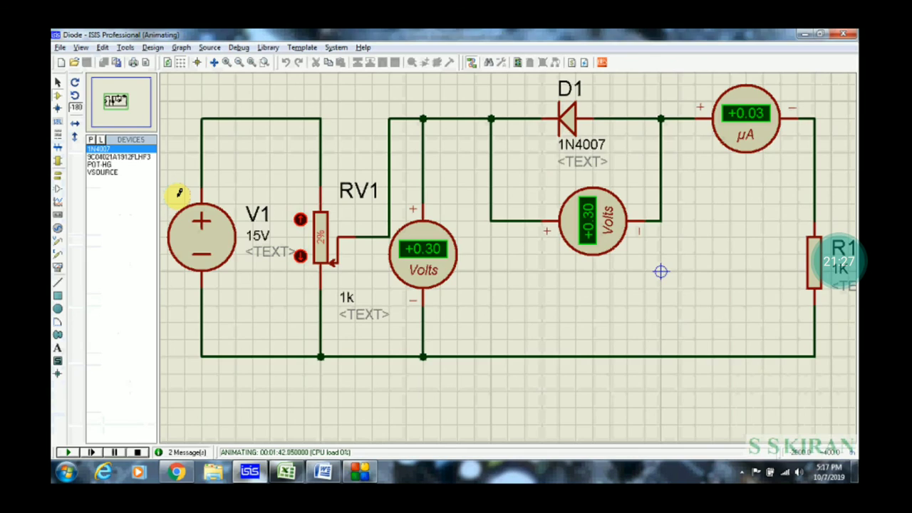
{"action": "key", "text": "alt+Tab"}
{"action": "type", "text": "0.03"}
{"action": "key", "text": "Return"}
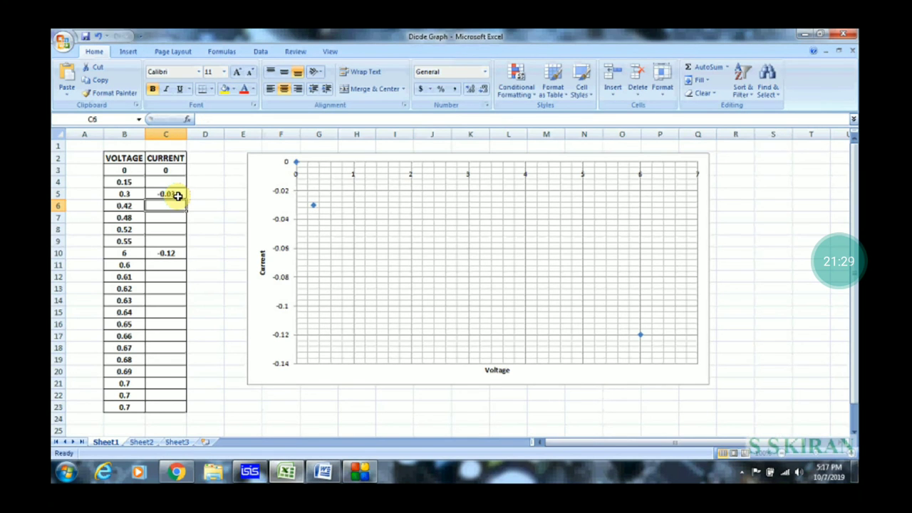
Try a voltage of 1 in B4 with a current of -0.02 in C4, and undo both entries.
{"action": "left_click", "coordinate": [125, 183]}
{"action": "key", "text": "alt+Tab"}
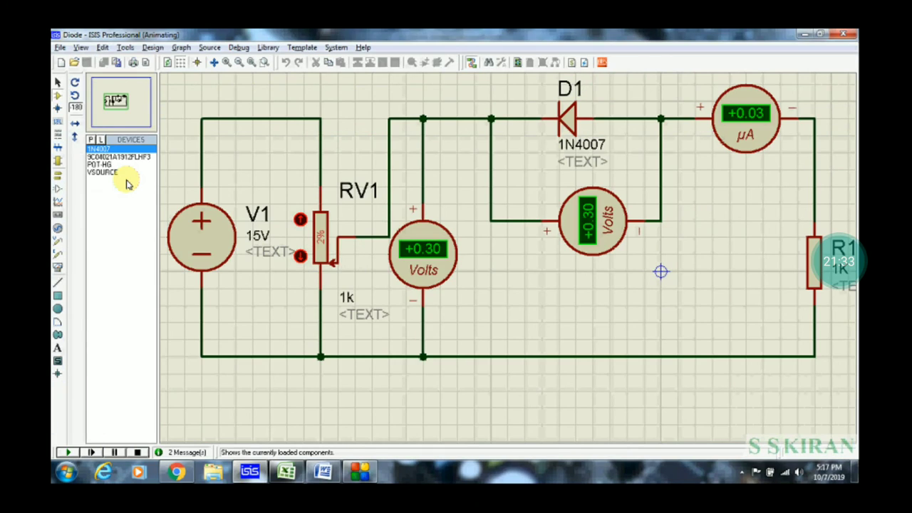
{"action": "key", "text": "alt+Tab"}
{"action": "type", "text": "1"}
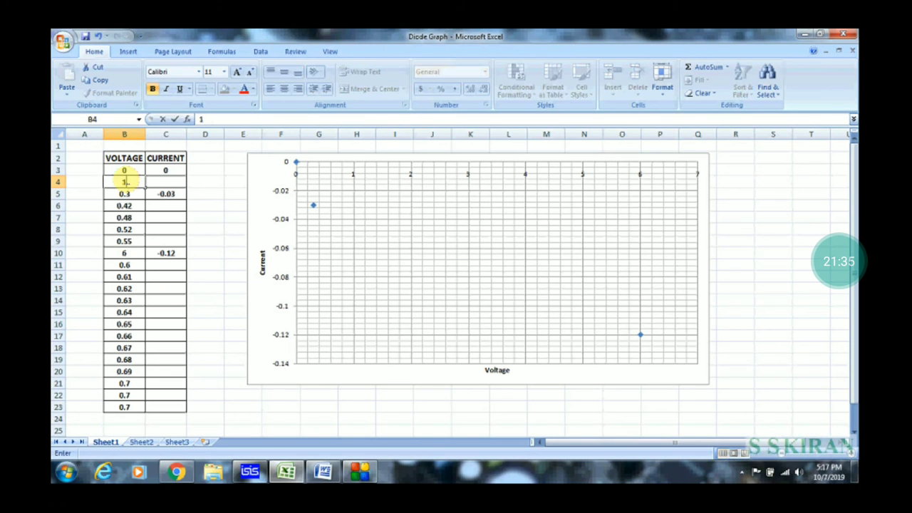
{"action": "key", "text": "Tab"}
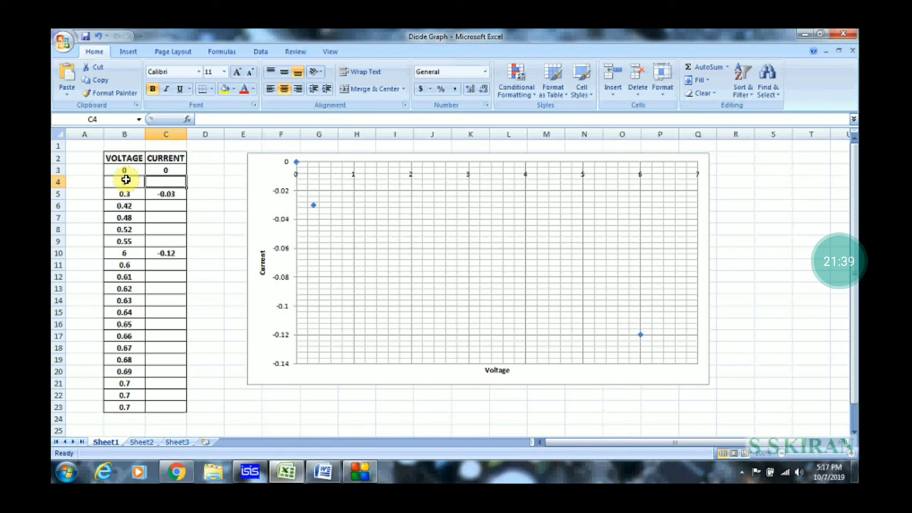
{"action": "key", "text": "alt+Tab"}
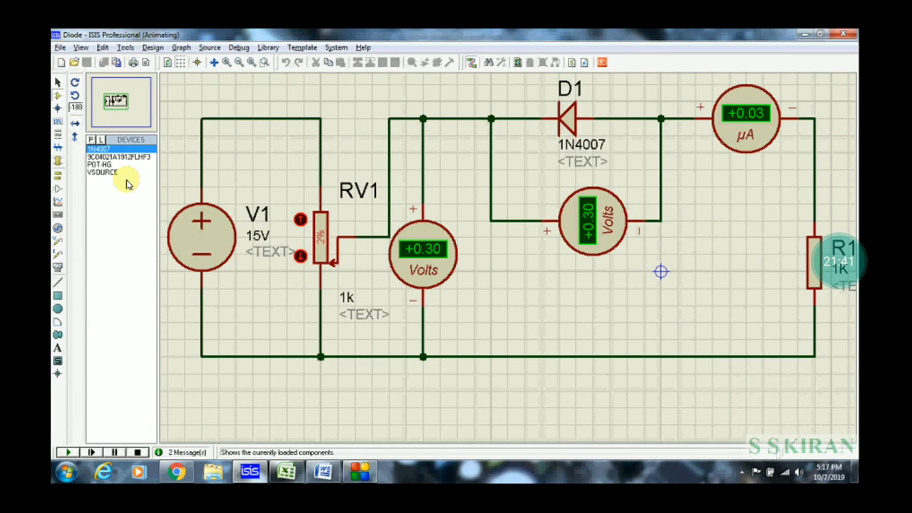
{"action": "key", "text": "alt+Tab"}
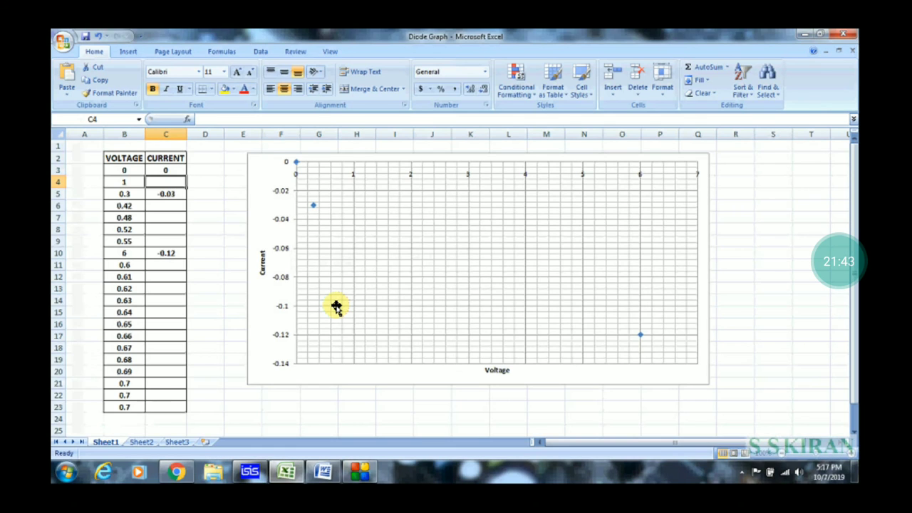
{"action": "type", "text": "0"}
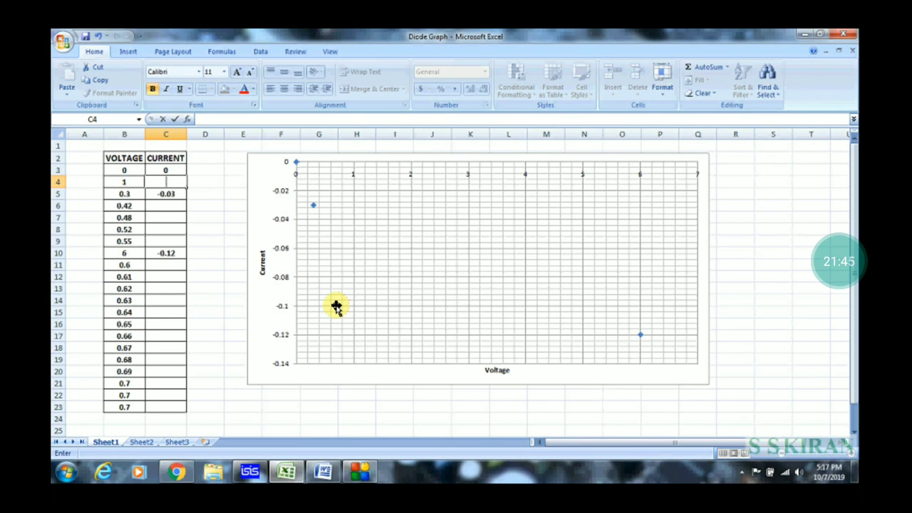
{"action": "type", "text": "-"}
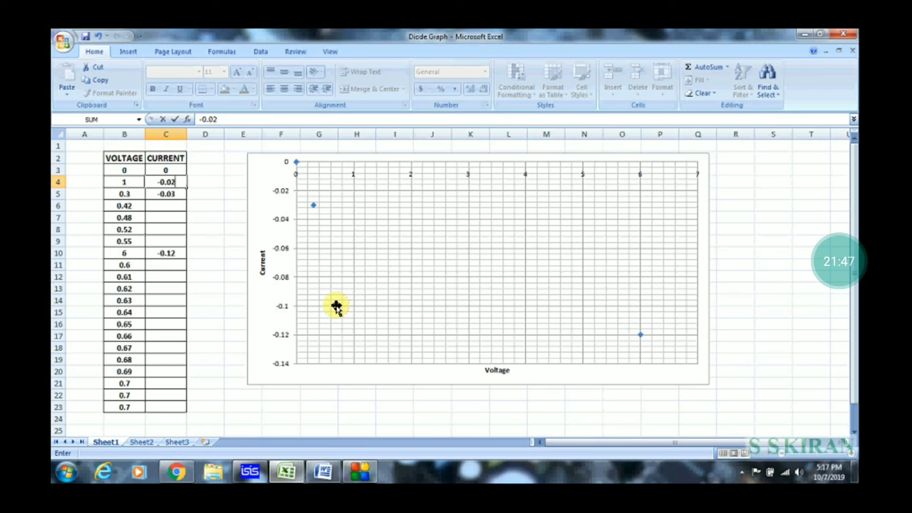
{"action": "type", "text": "0.02"}
{"action": "key", "text": "Return"}
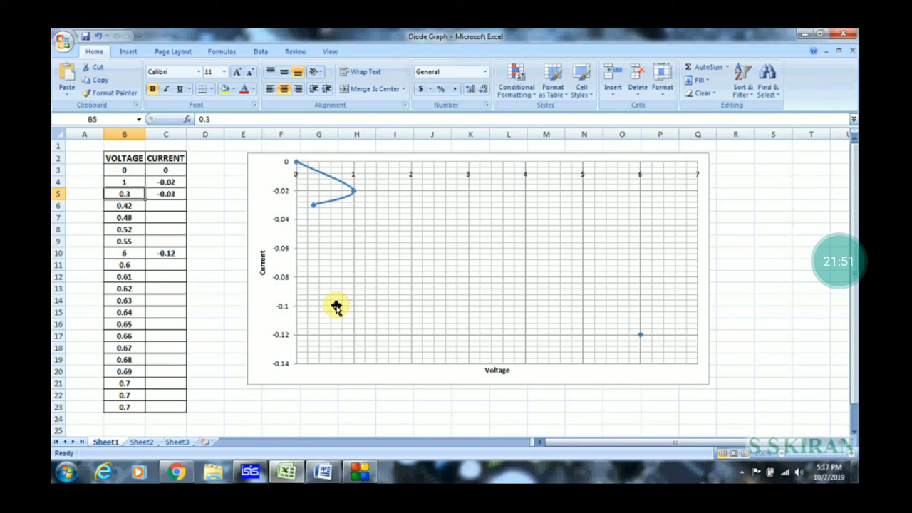
{"action": "key", "text": "ctrl+z"}
{"action": "key", "text": "ctrl+z"}
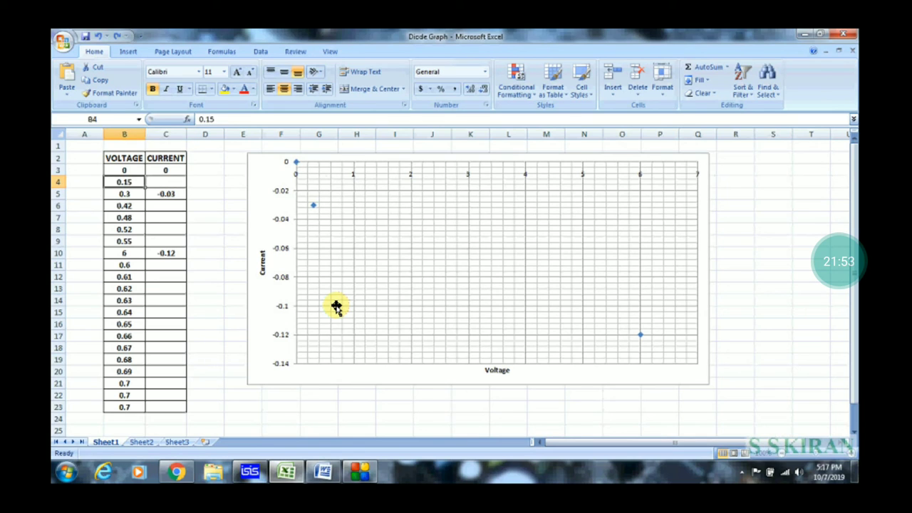
Raise the RV1 potentiometer to 4% in ISIS and compare the meter readings with the Excel voltage table.
{"action": "key", "text": "alt+Tab"}
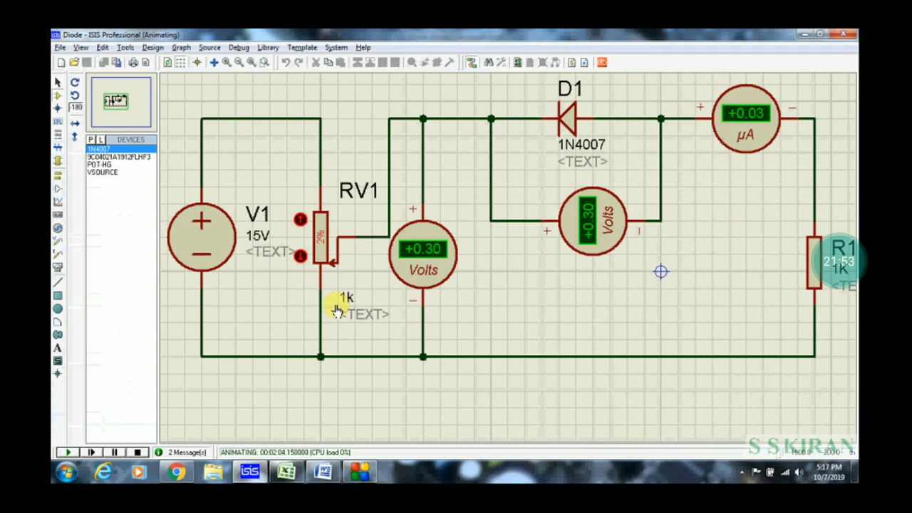
{"action": "left_click", "coordinate": [303, 221]}
{"action": "key", "text": "alt+Tab"}
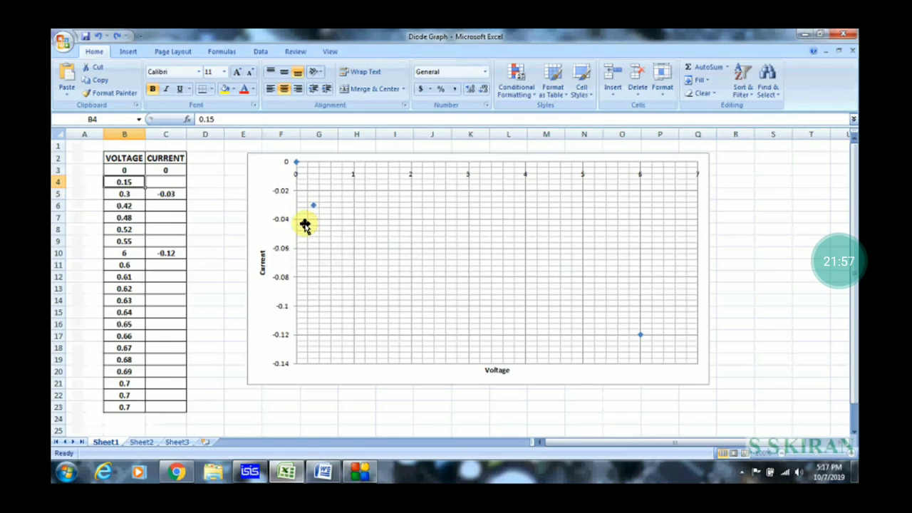
{"action": "key", "text": "alt+Tab"}
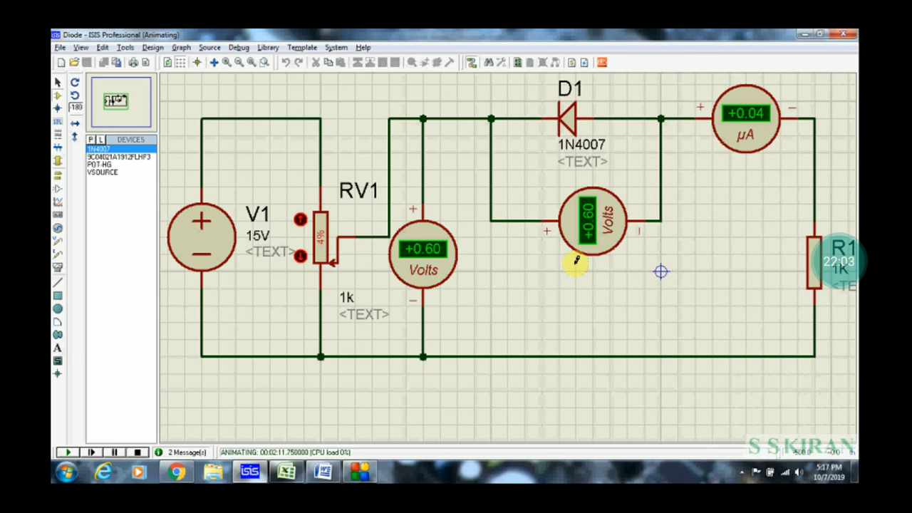
{"action": "key", "text": "alt+Tab"}
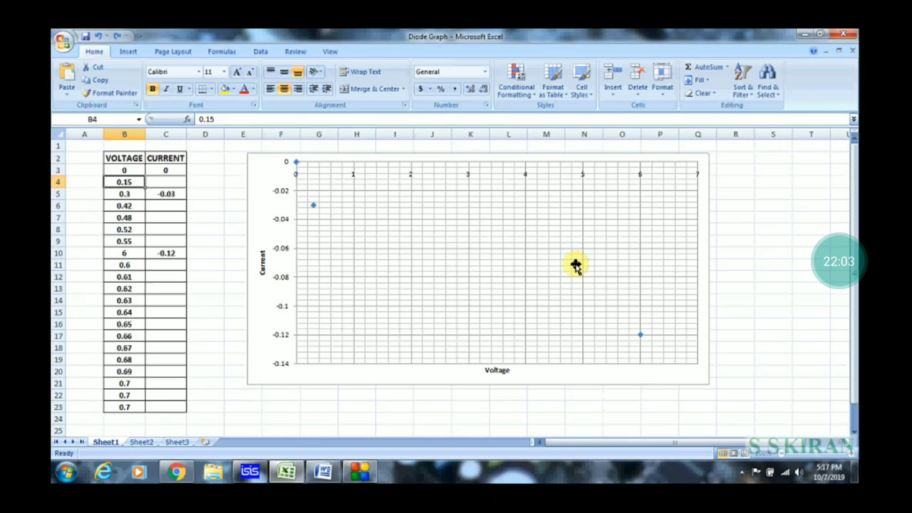
Switch to the EDC Lab Manual in Word and compare its model waveform's reverse-bias curve with the Excel chart.
{"action": "left_click", "coordinate": [329, 473]}
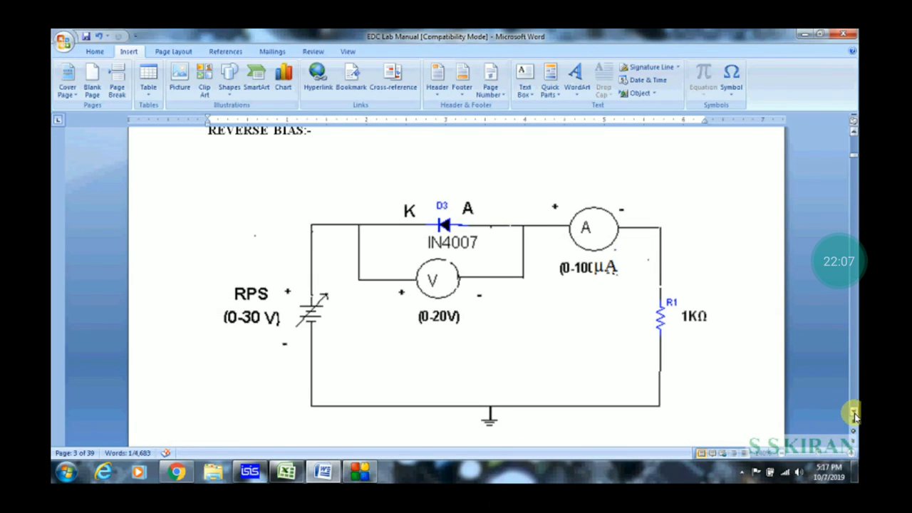
{"action": "scroll", "coordinate": [855, 417], "scroll_direction": "down", "scroll_amount": 6}
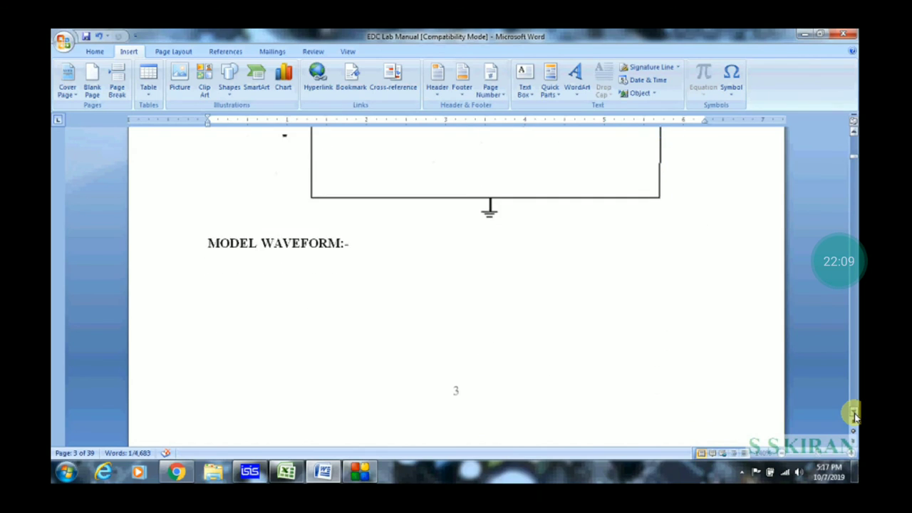
{"action": "scroll", "coordinate": [854, 417], "scroll_direction": "down", "scroll_amount": 7}
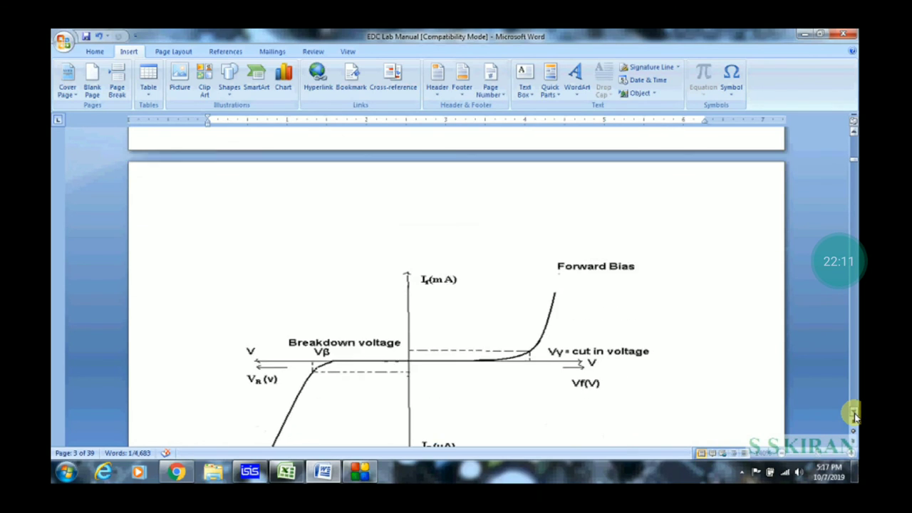
{"action": "scroll", "coordinate": [855, 417], "scroll_direction": "down", "scroll_amount": 1}
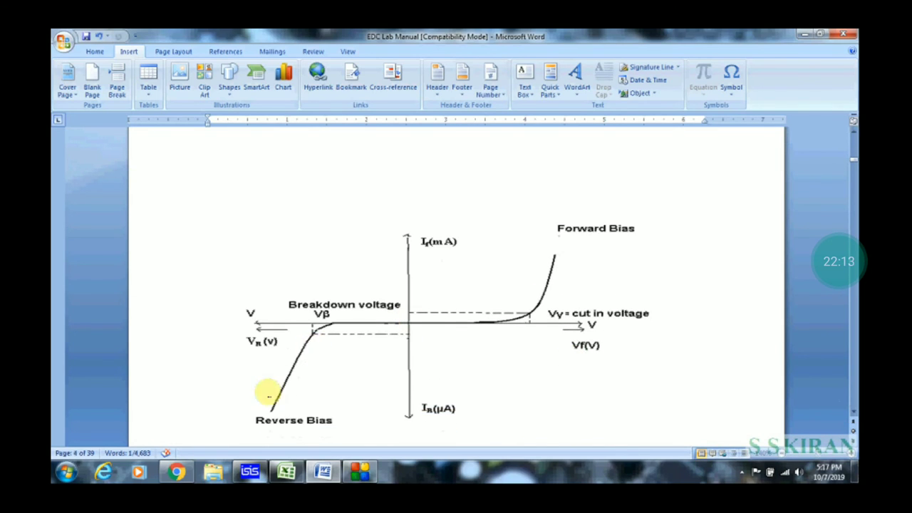
{"action": "key", "text": "alt+Tab"}
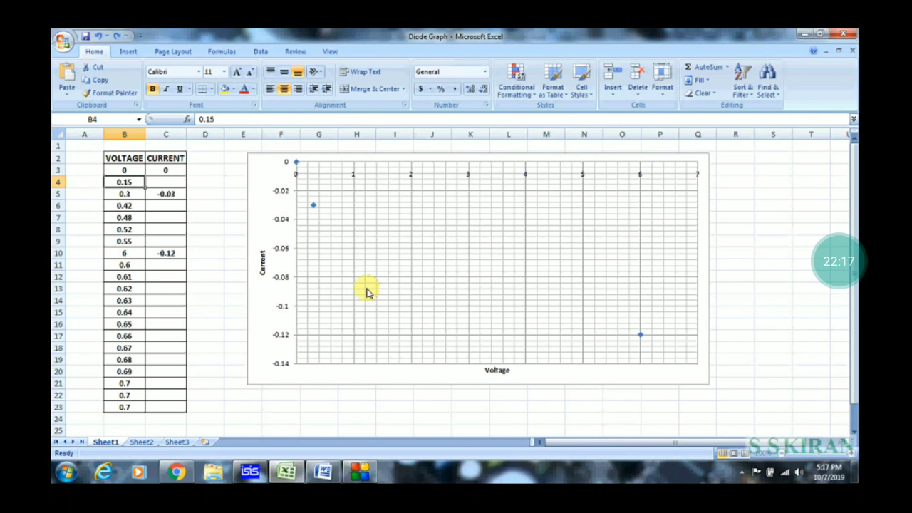
{"action": "key", "text": "alt+Tab"}
{"action": "key", "text": "alt+Tab"}
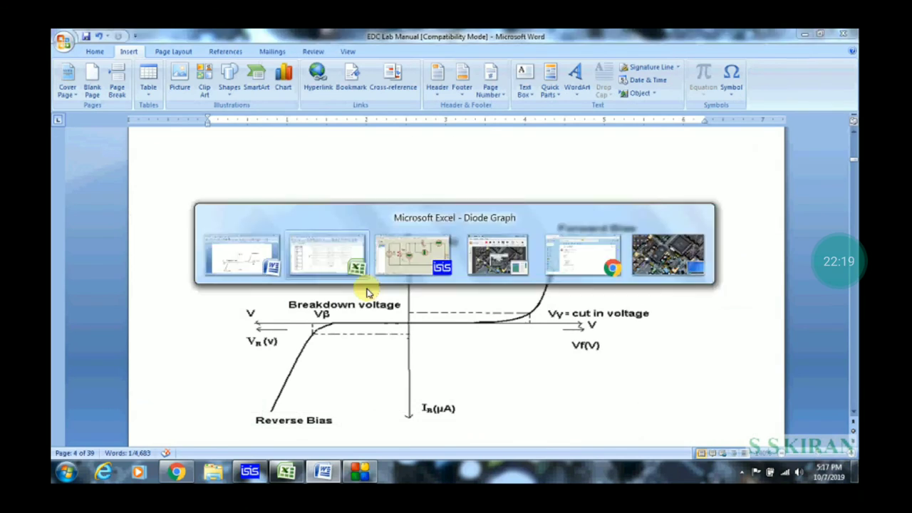
{"action": "key", "text": "alt+Tab"}
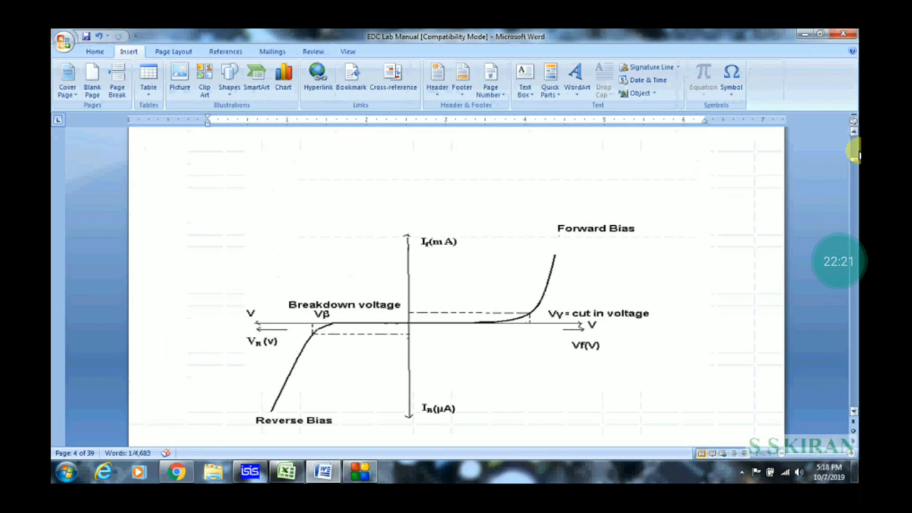
{"action": "left_click_drag", "start_coordinate": [854, 213], "coordinate": [854, 153]}
{"action": "key", "text": "alt+Tab"}
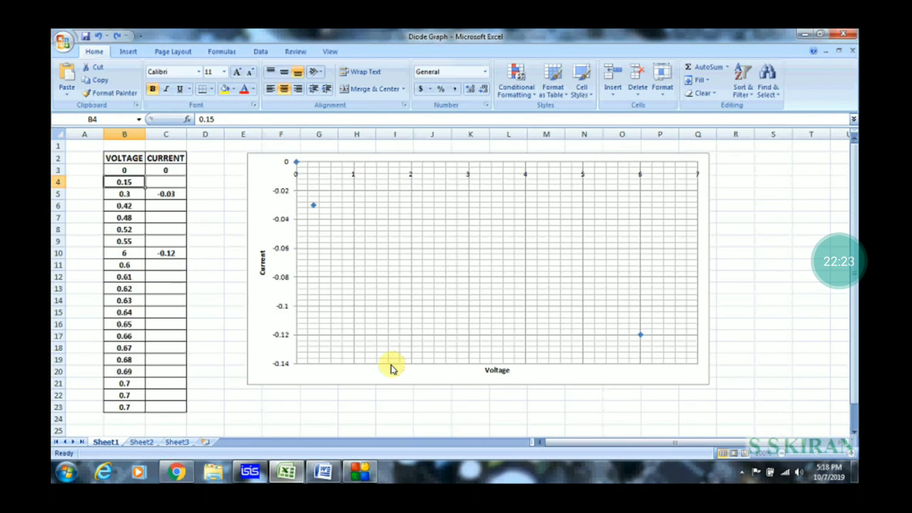
Switch to ISIS, stop the simulation, and undo the D1 reversal and microamp range change to restore the forward-biased circuit.
{"action": "left_click", "coordinate": [251, 473]}
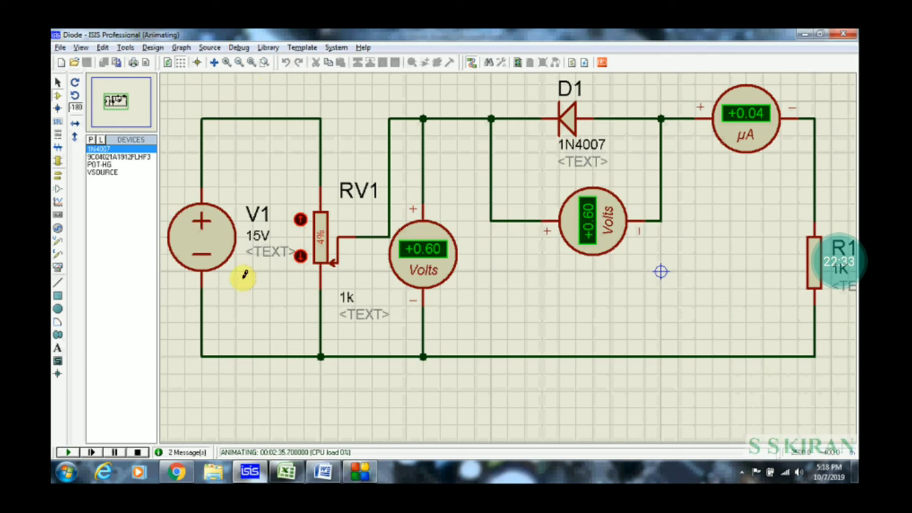
{"action": "left_click", "coordinate": [139, 452]}
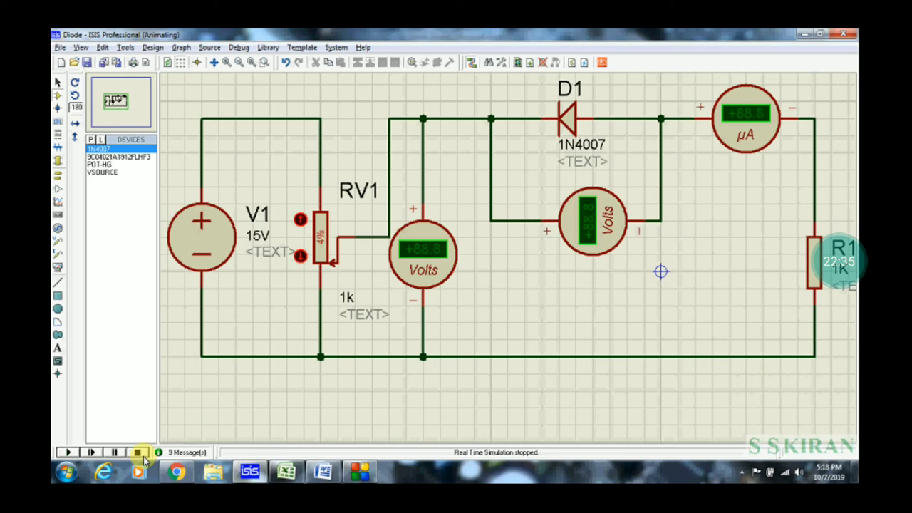
{"action": "left_click", "coordinate": [286, 63]}
{"action": "left_click", "coordinate": [286, 63]}
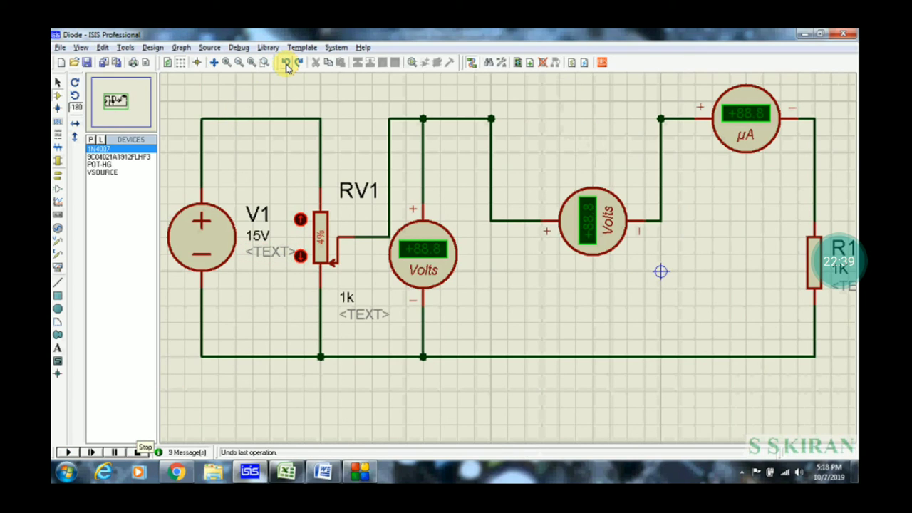
{"action": "left_click", "coordinate": [286, 64]}
{"action": "left_click", "coordinate": [287, 63]}
{"action": "left_click", "coordinate": [287, 64]}
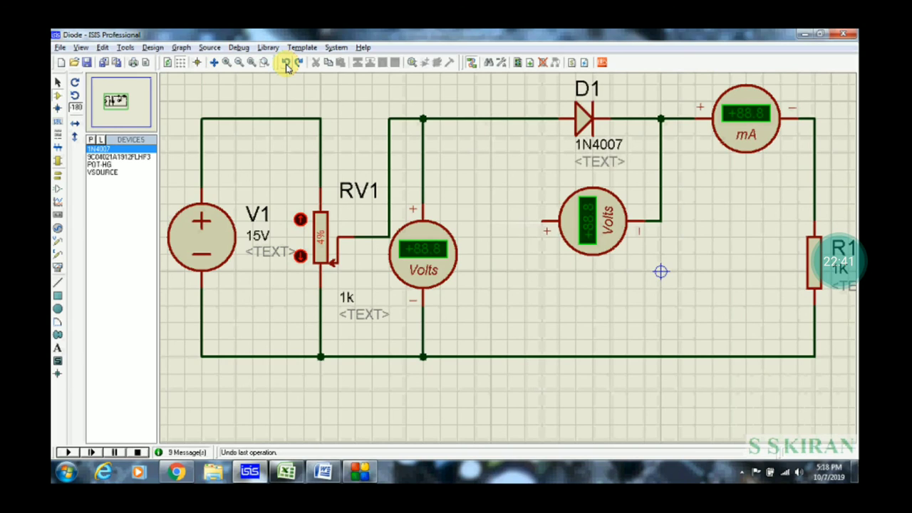
{"action": "left_click", "coordinate": [299, 62]}
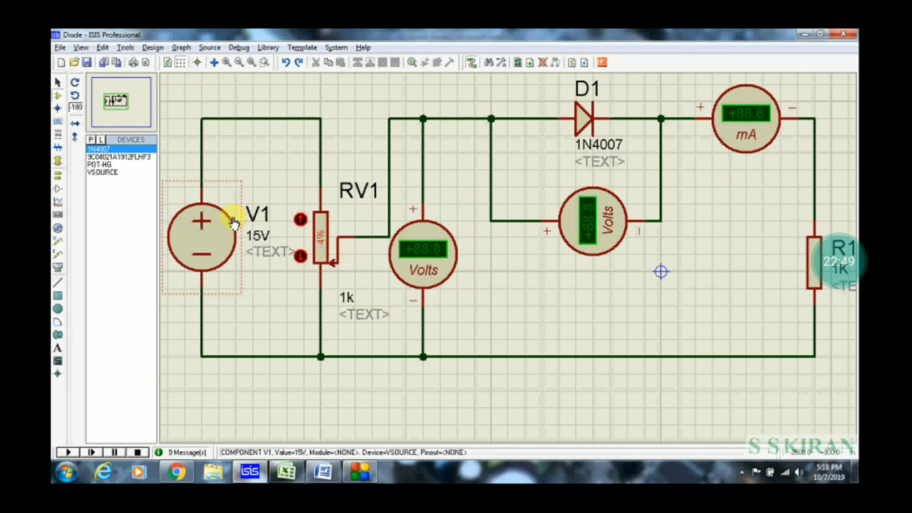
Run the forward-biased circuit with the RV1 potentiometer at 98%, read the meters, and stop the simulation.
{"action": "scroll", "coordinate": [233, 223], "scroll_direction": "down", "scroll_amount": 1}
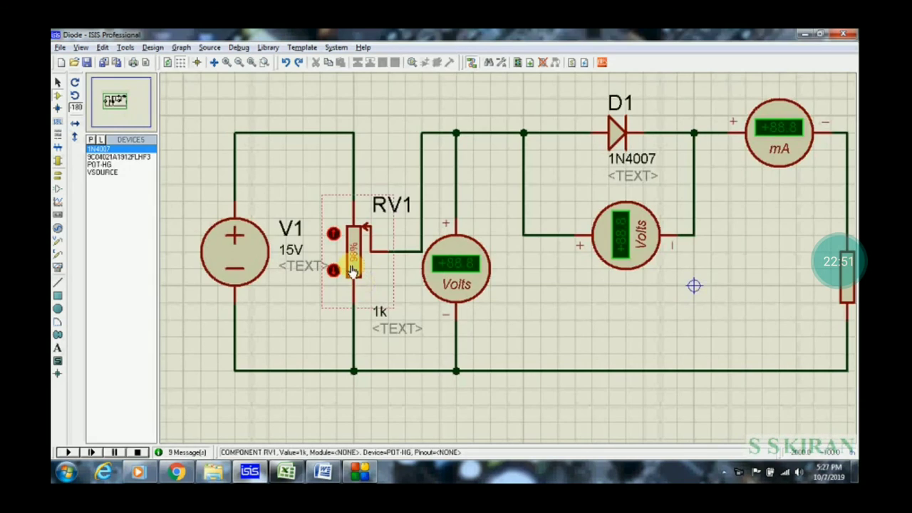
{"action": "left_click", "coordinate": [63, 452]}
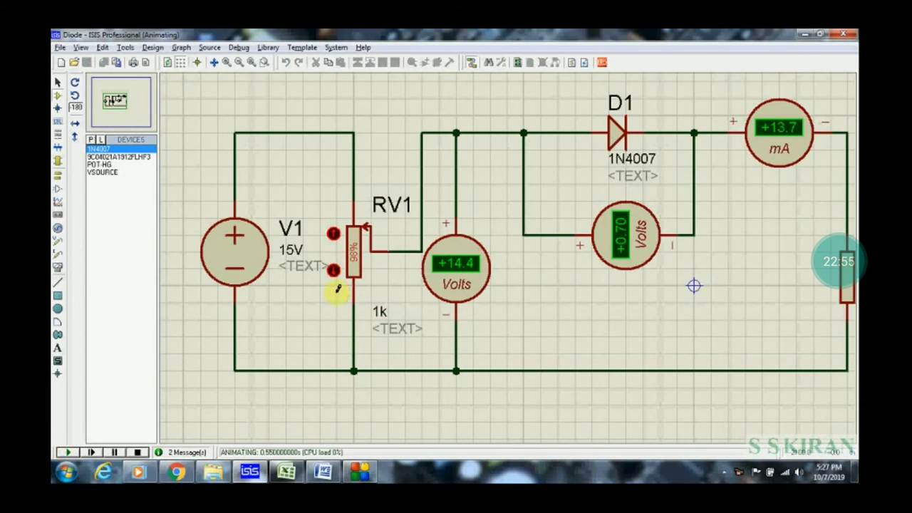
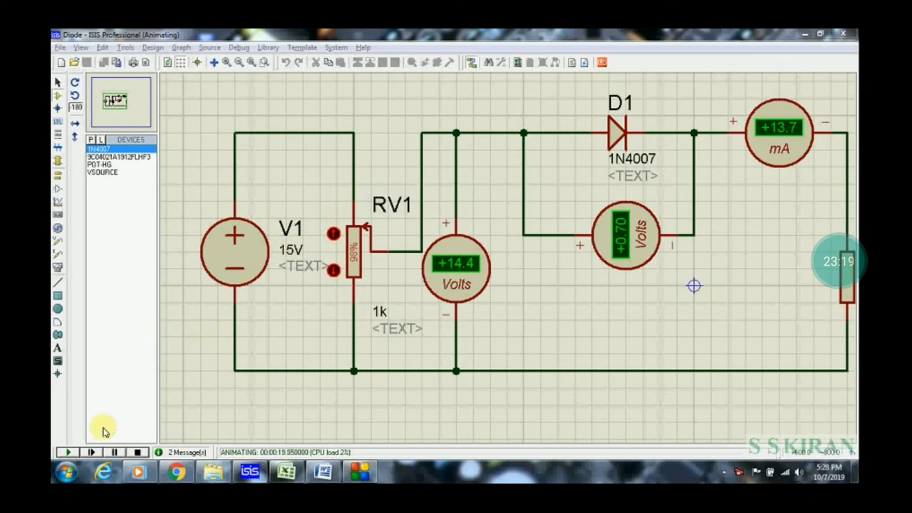
{"action": "left_click", "coordinate": [140, 453]}
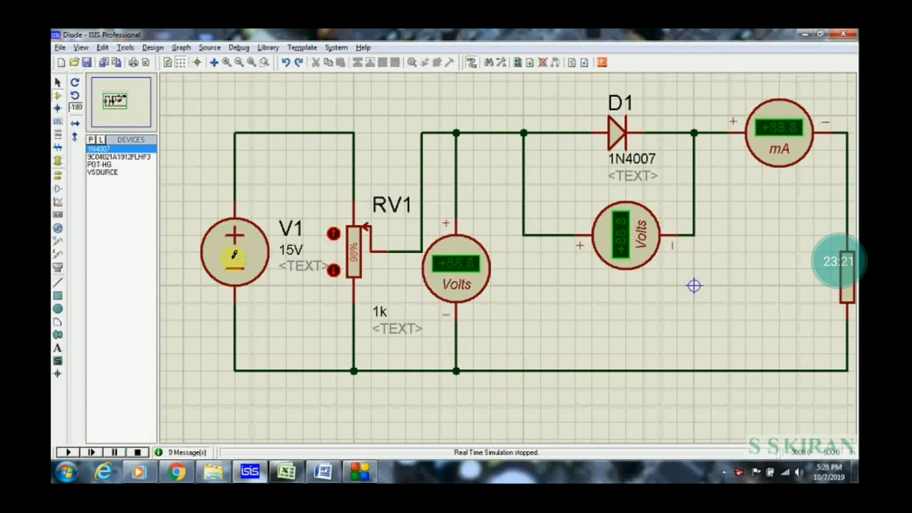
Redo the undone edits to restore the reverse-biased circuit with D1 flipped and wired in.
{"action": "left_click", "coordinate": [300, 64]}
{"action": "left_click", "coordinate": [299, 63]}
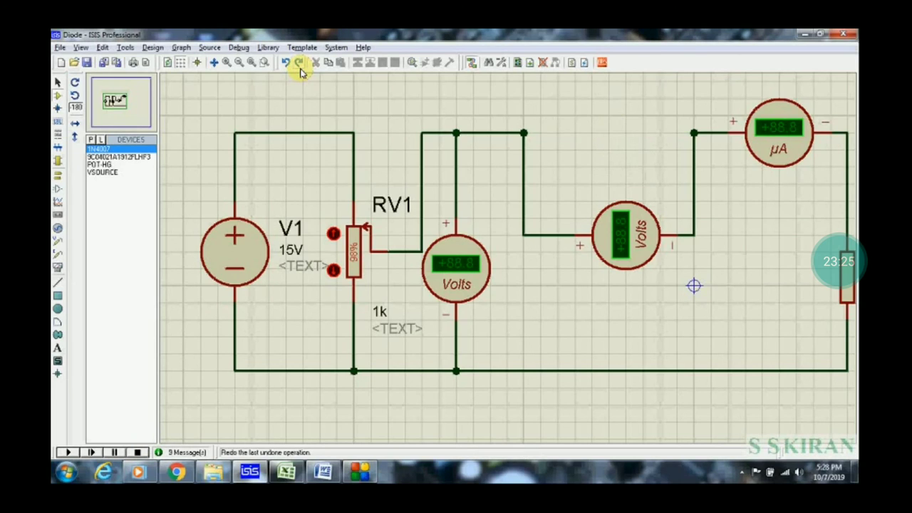
{"action": "left_click", "coordinate": [300, 64]}
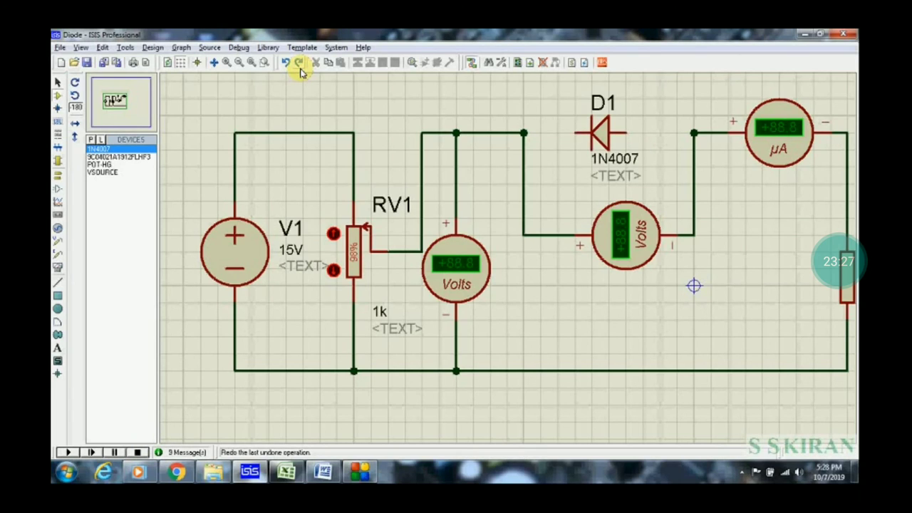
{"action": "left_click", "coordinate": [300, 63]}
{"action": "left_click", "coordinate": [299, 64]}
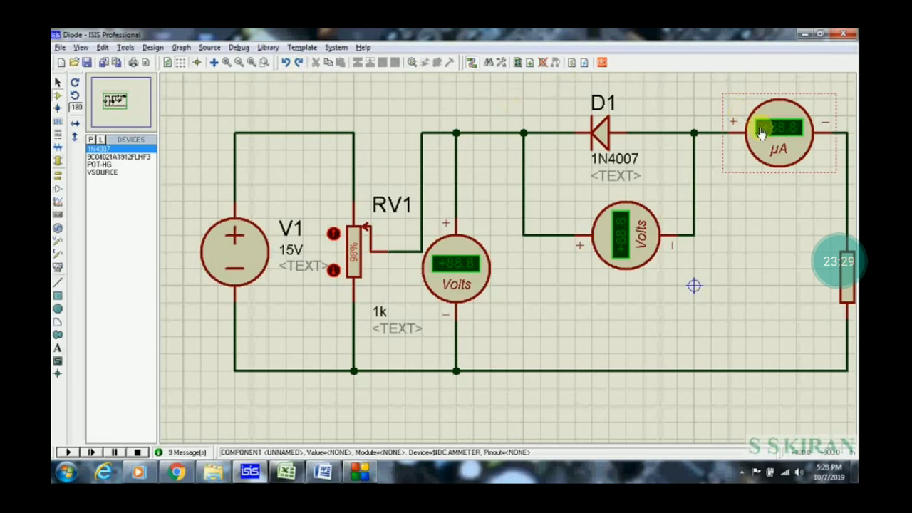
Set the ammeter's display range to Milliamps and run the simulation of the reverse-biased circuit.
{"action": "double_click", "coordinate": [765, 132]}
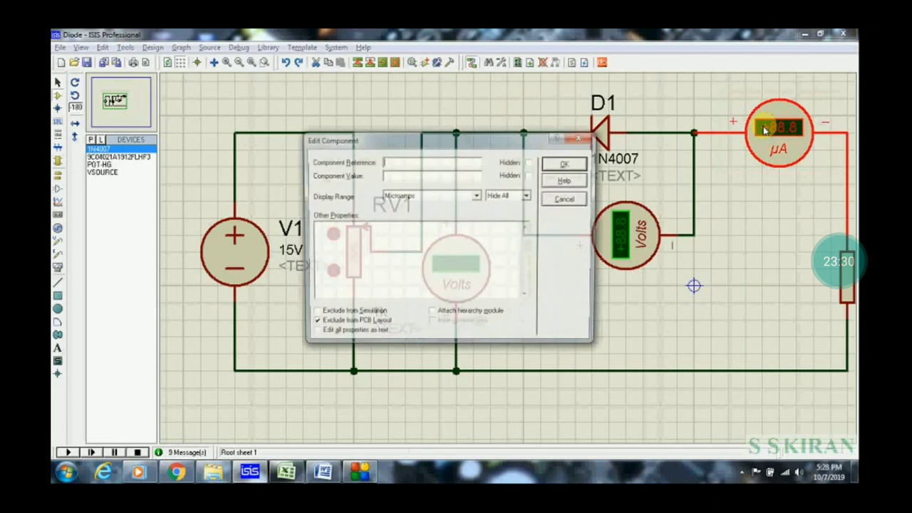
{"action": "left_click", "coordinate": [476, 195]}
{"action": "left_click", "coordinate": [446, 220]}
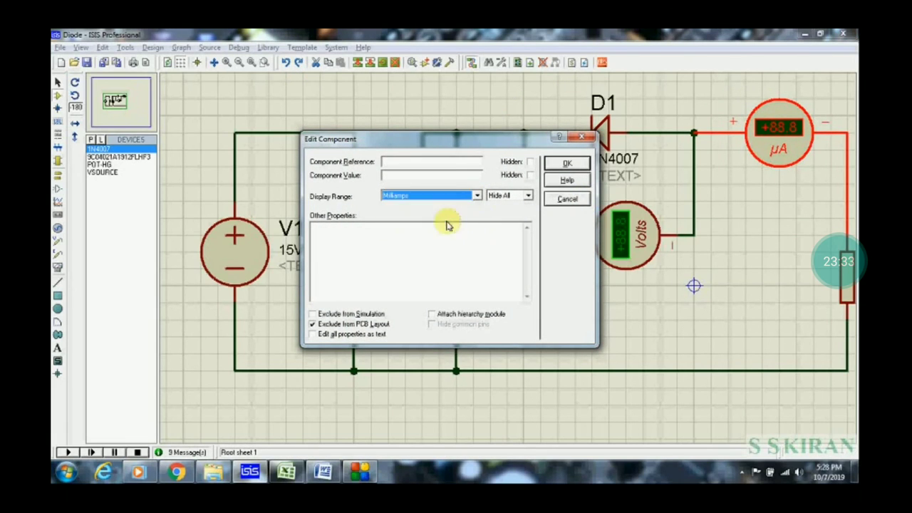
{"action": "left_click", "coordinate": [575, 164]}
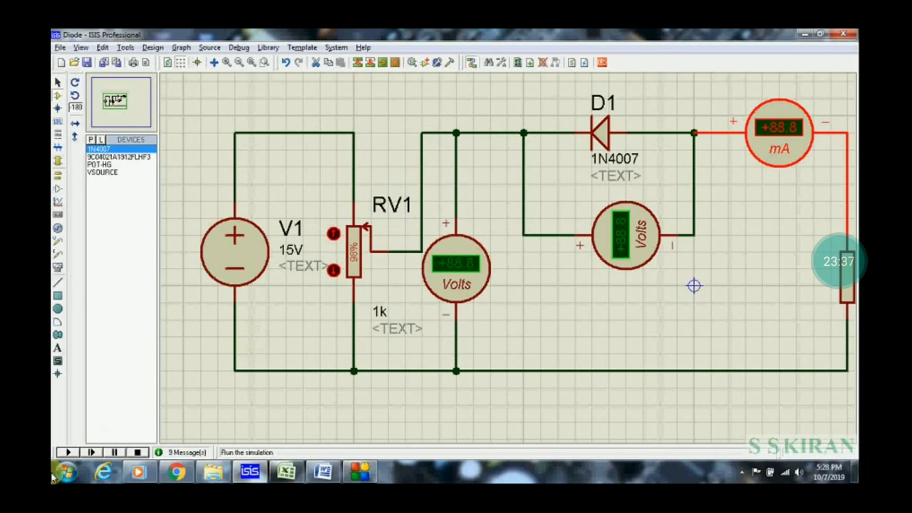
{"action": "left_click", "coordinate": [71, 453]}
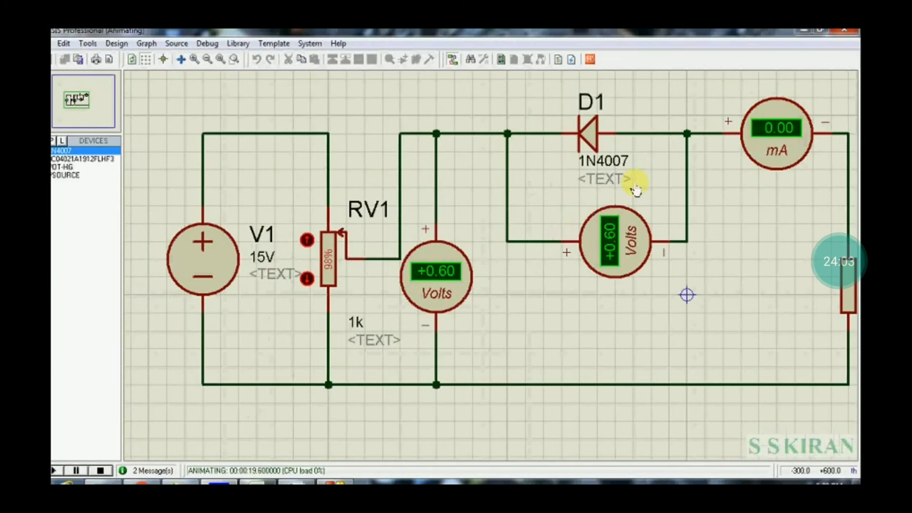
{"action": "key", "text": "alt+y"}
{"action": "key", "text": "Escape"}
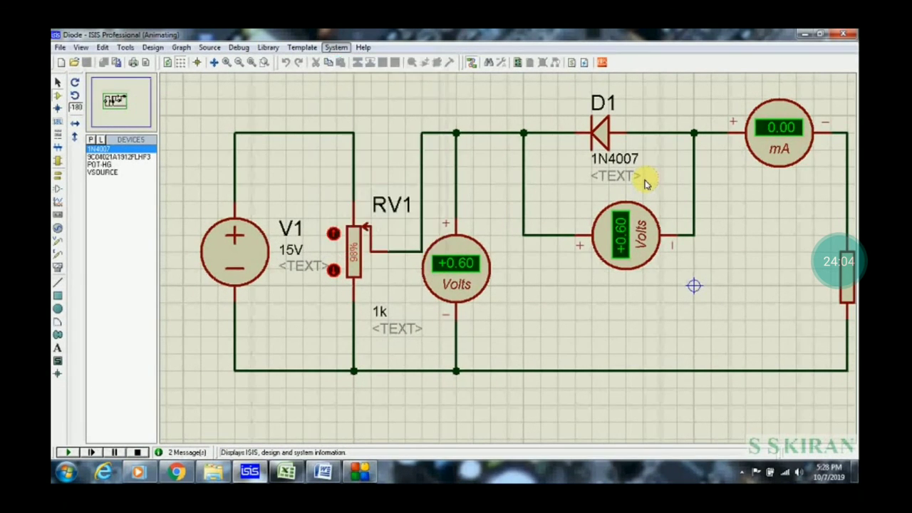
{"action": "key", "text": "Escape"}
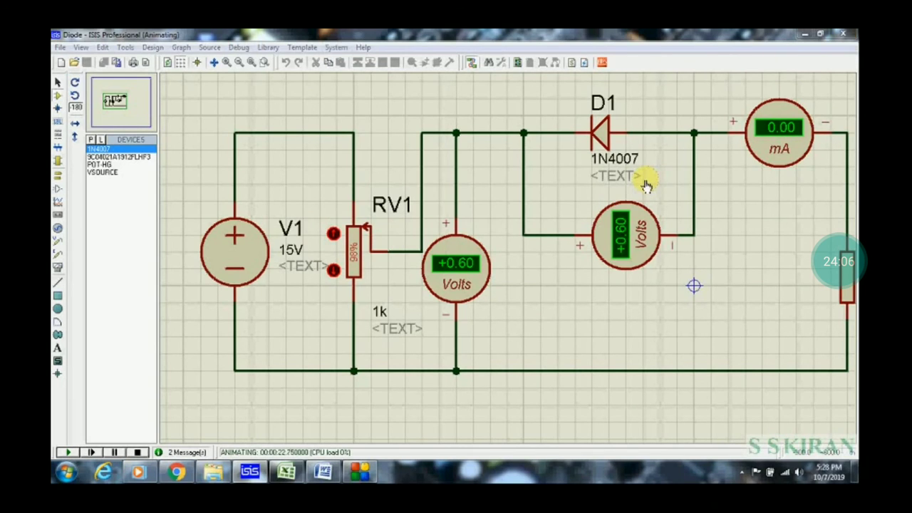
{"action": "left_click", "coordinate": [839, 261]}
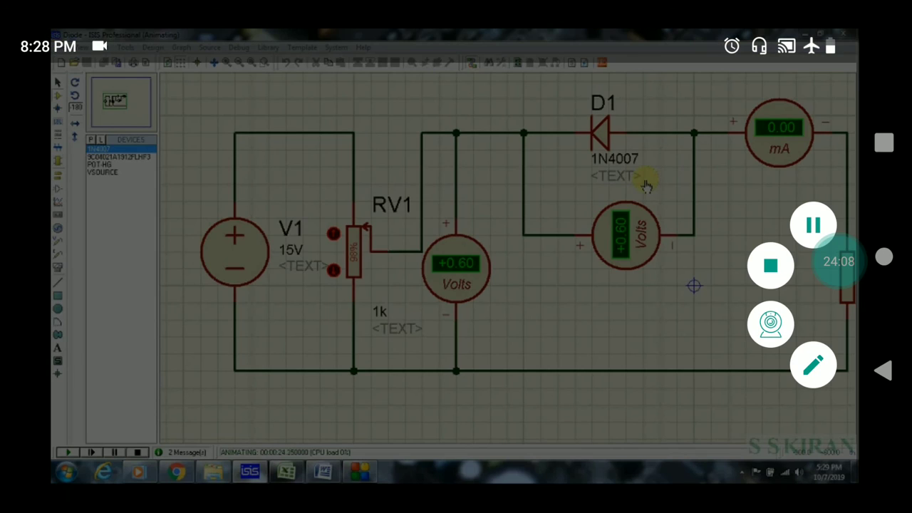